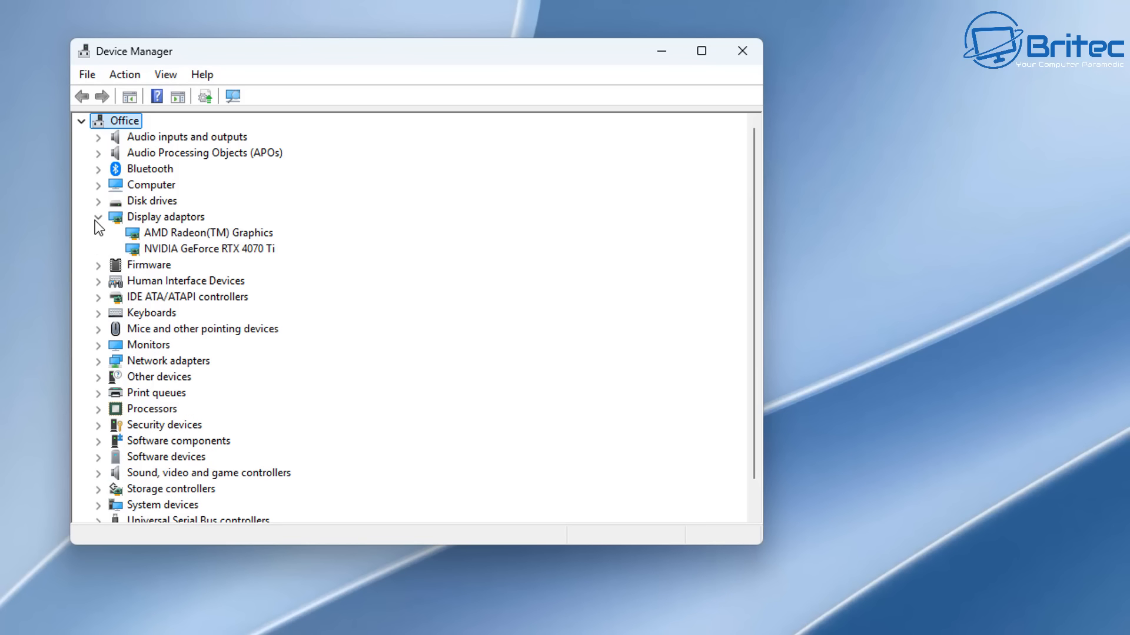
Examine the devices under Firmware, IDE ATA/ATAPI controllers, Keyboards and Print queues, and collapse those categories again
left_click(98, 266)
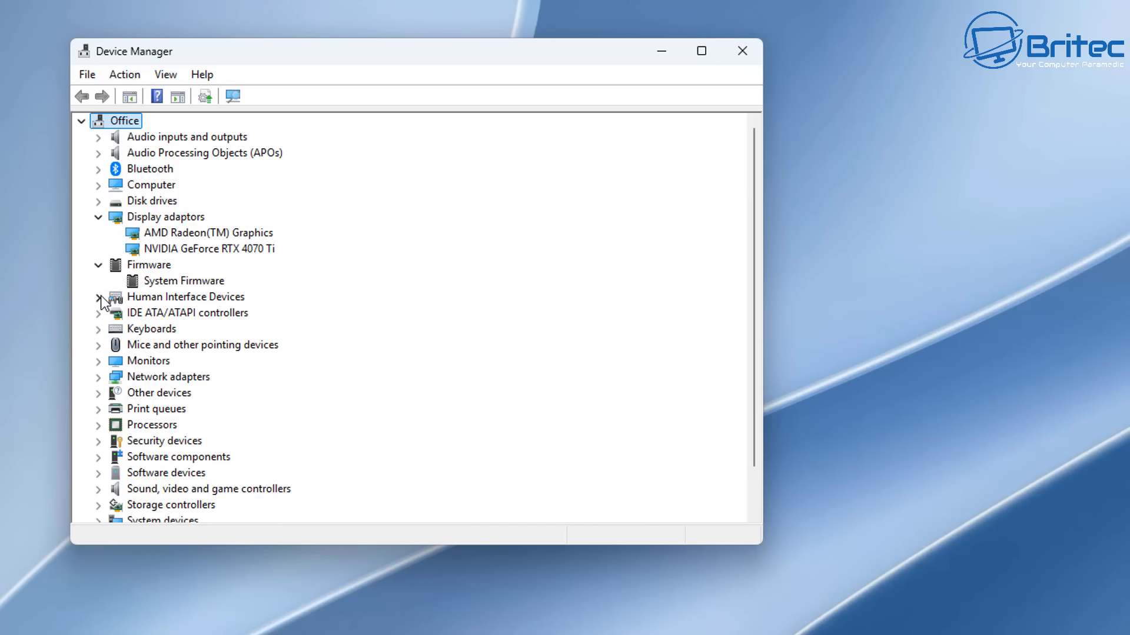
left_click(99, 314)
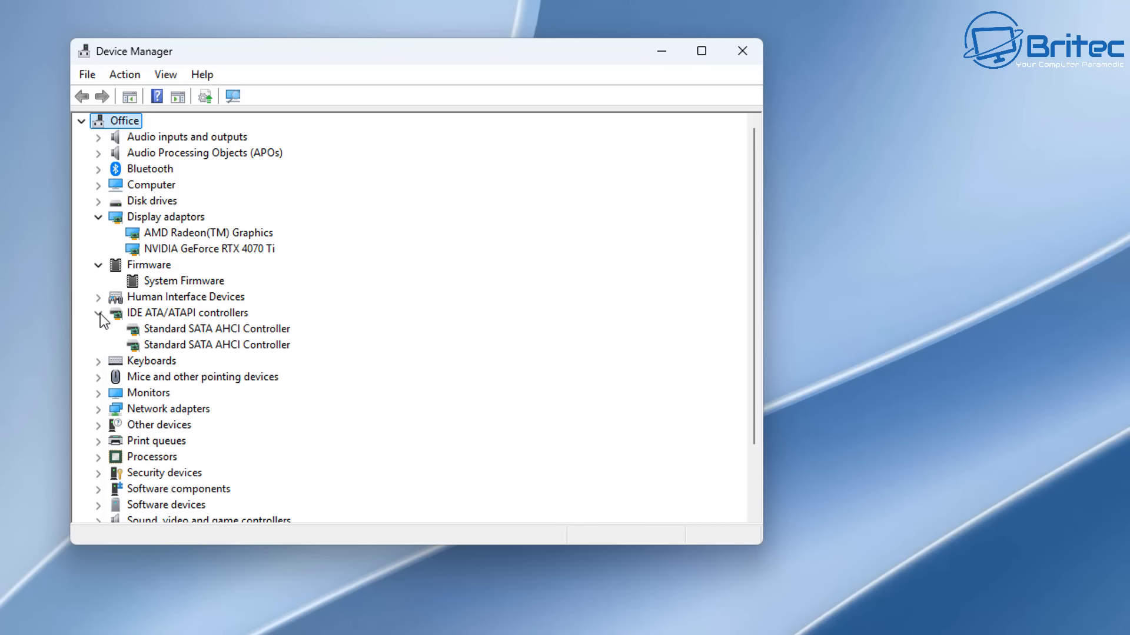
left_click(98, 361)
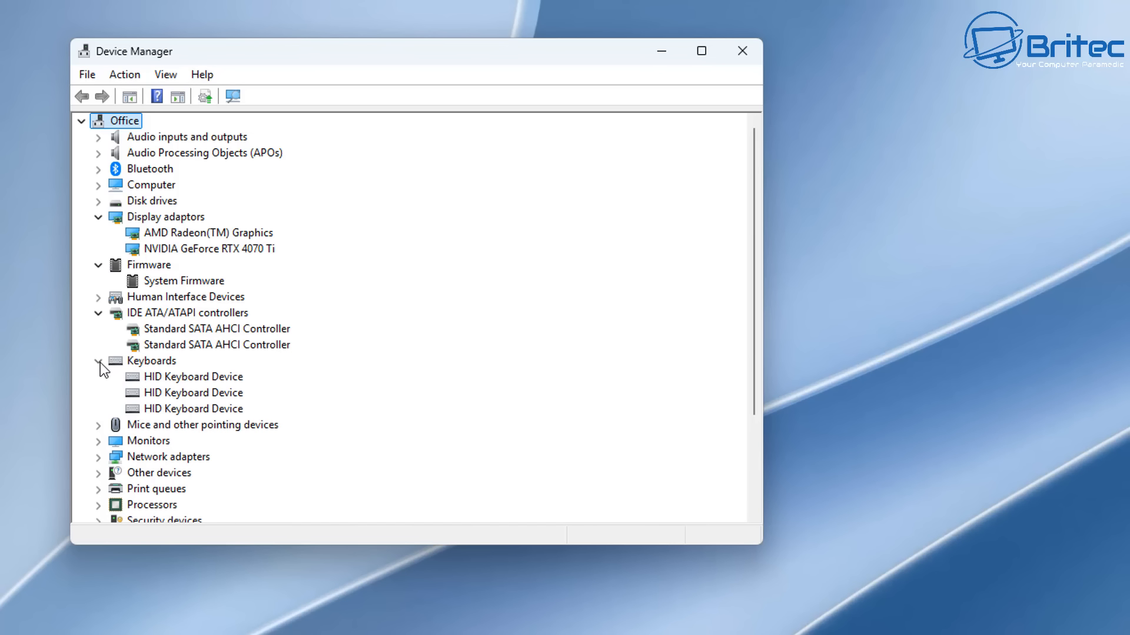
scroll(98, 372, "down", 3)
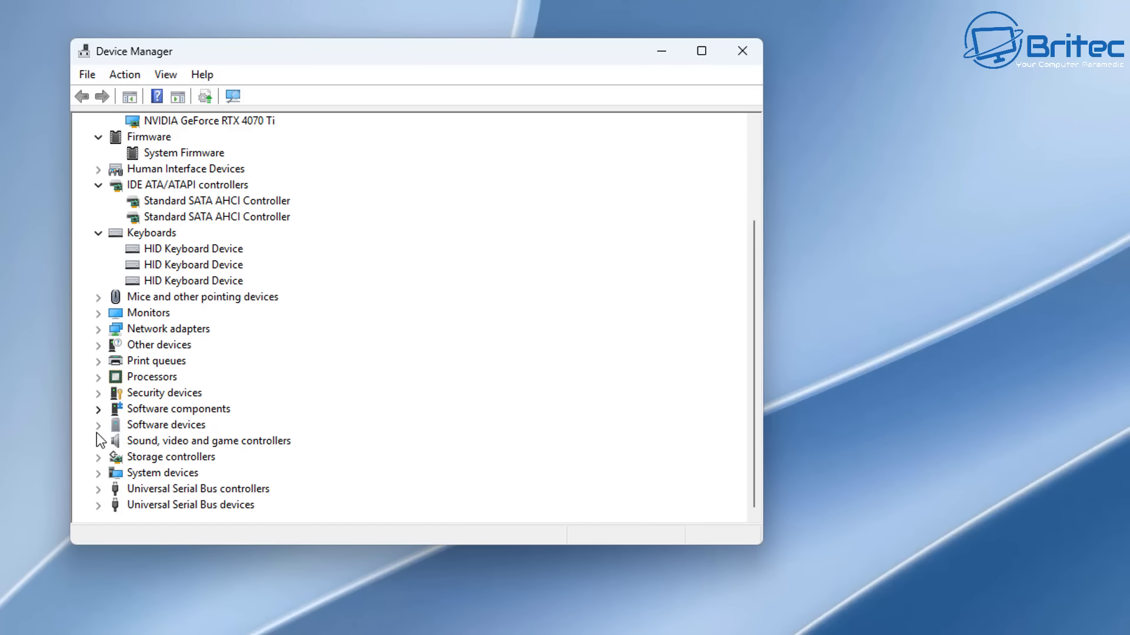
left_click(99, 361)
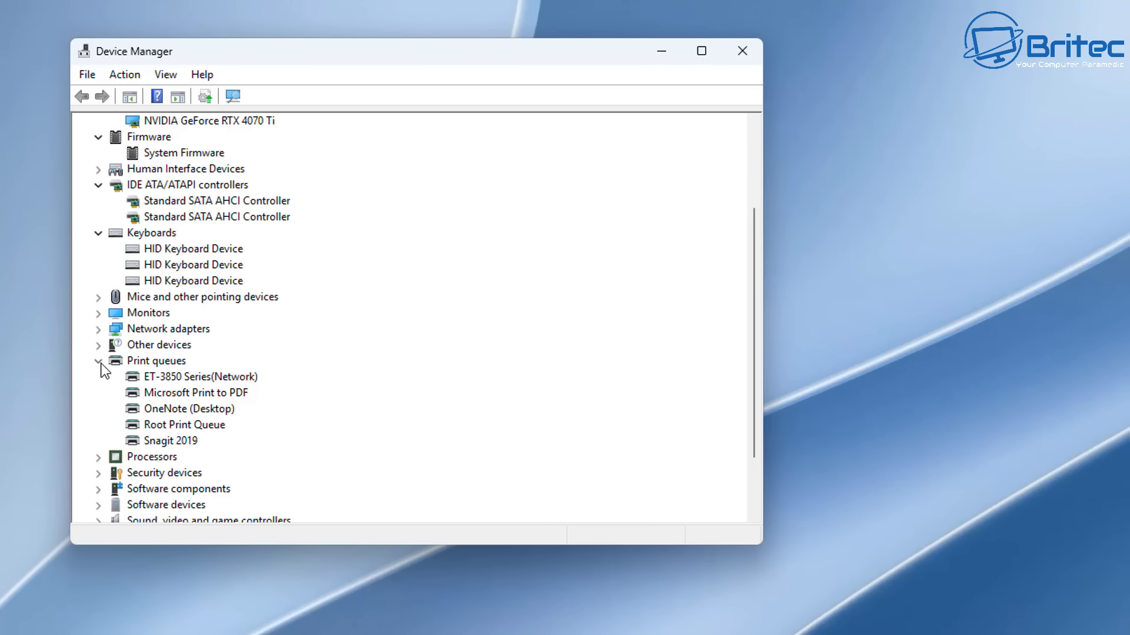
left_click(100, 362)
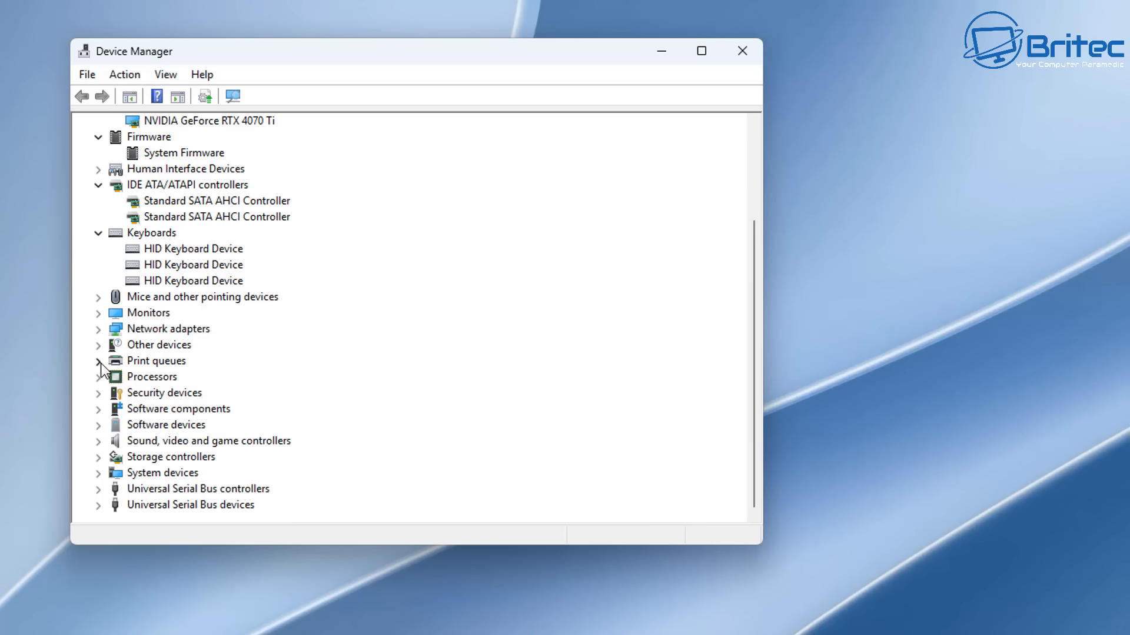
left_click(99, 235)
scroll(112, 265, "up", 2)
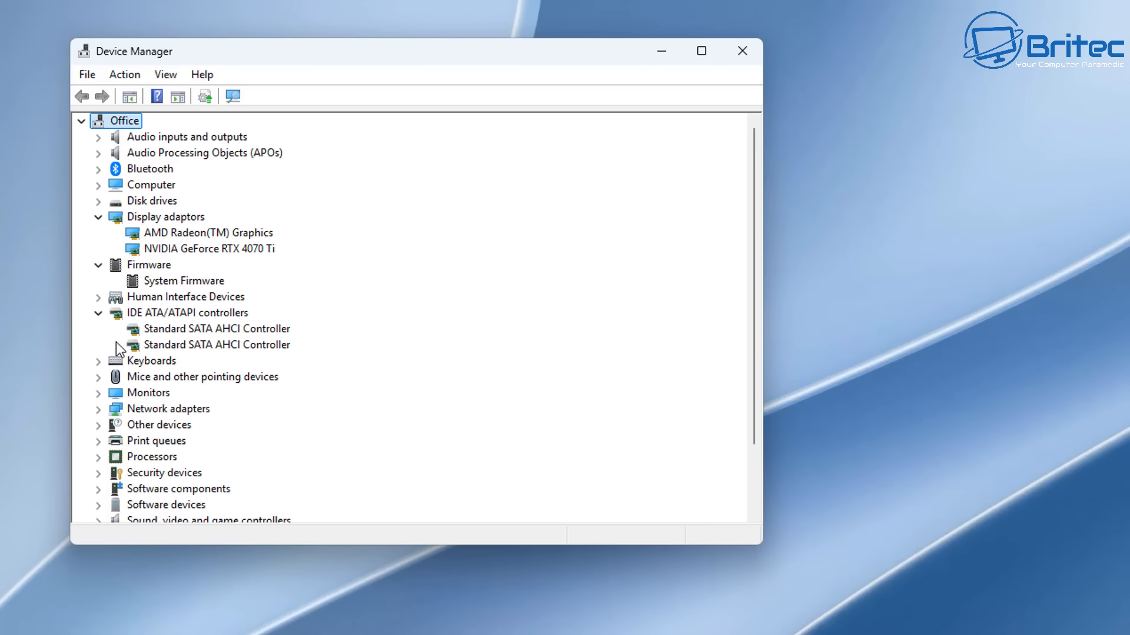
left_click(99, 313)
left_click(98, 266)
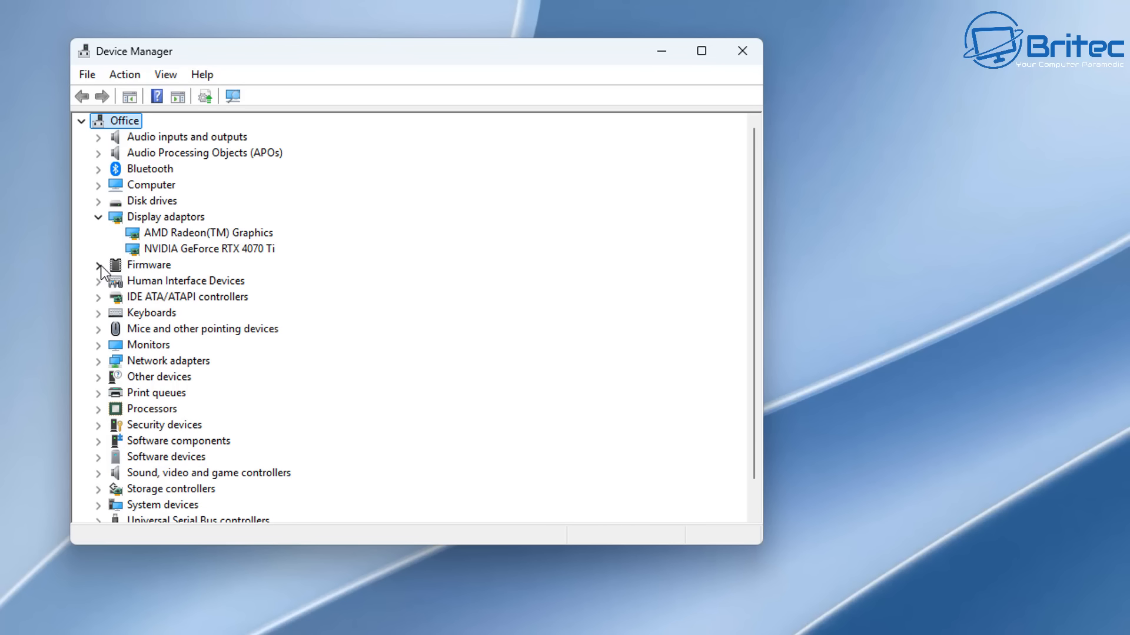
Open the properties of the NVIDIA GeForce RTX 4070 Ti and display its Hardware IDs in the device details
left_click(186, 250)
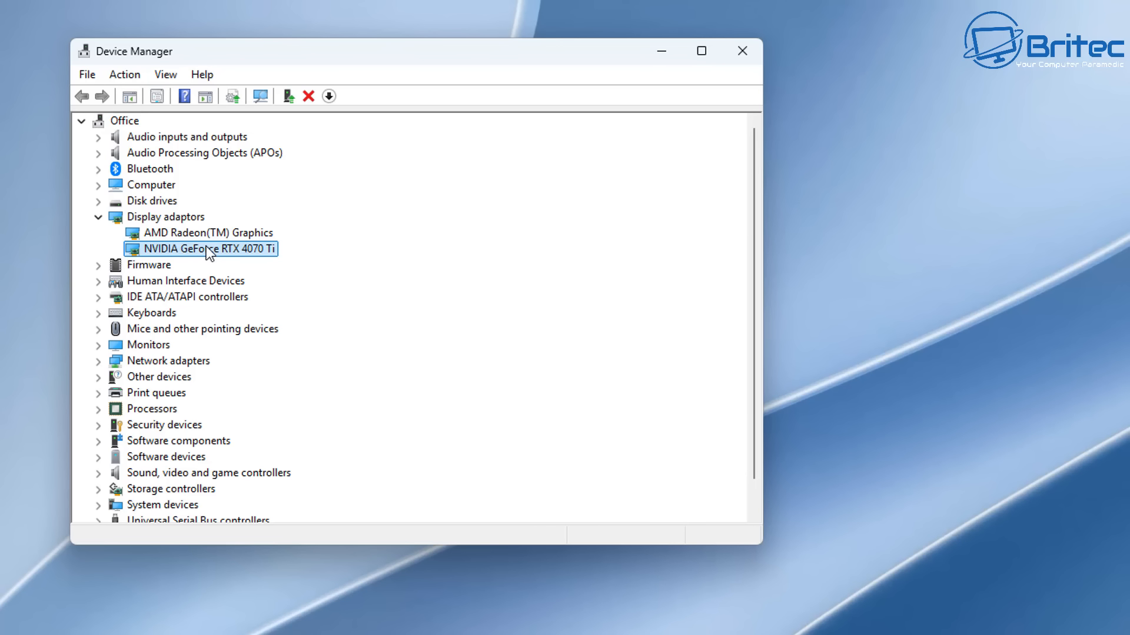
right_click(206, 247)
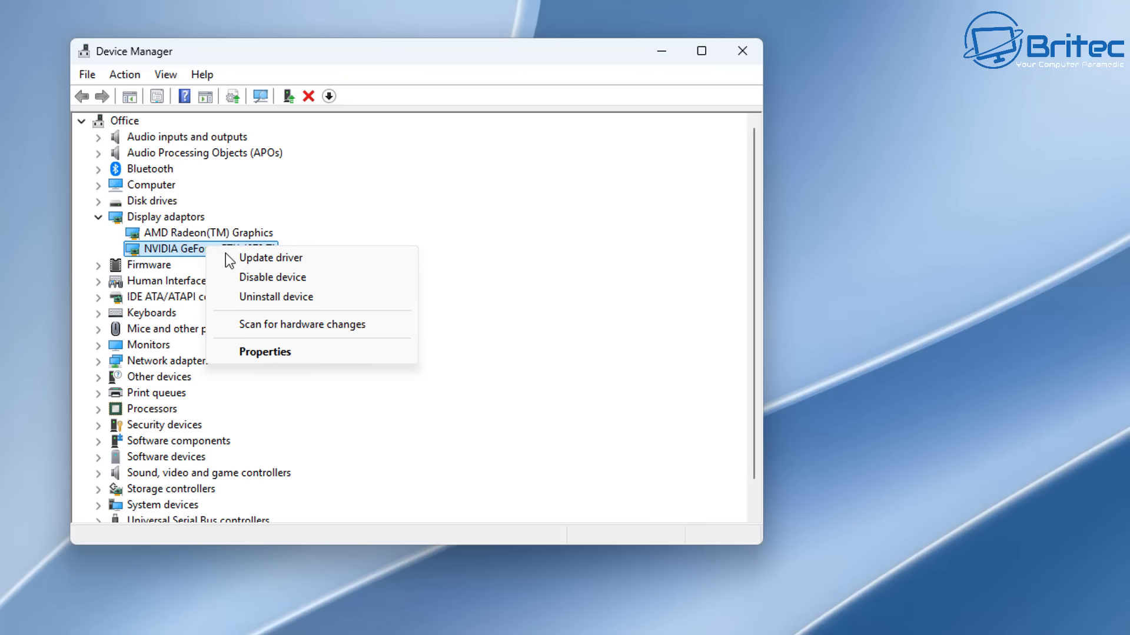
left_click(266, 351)
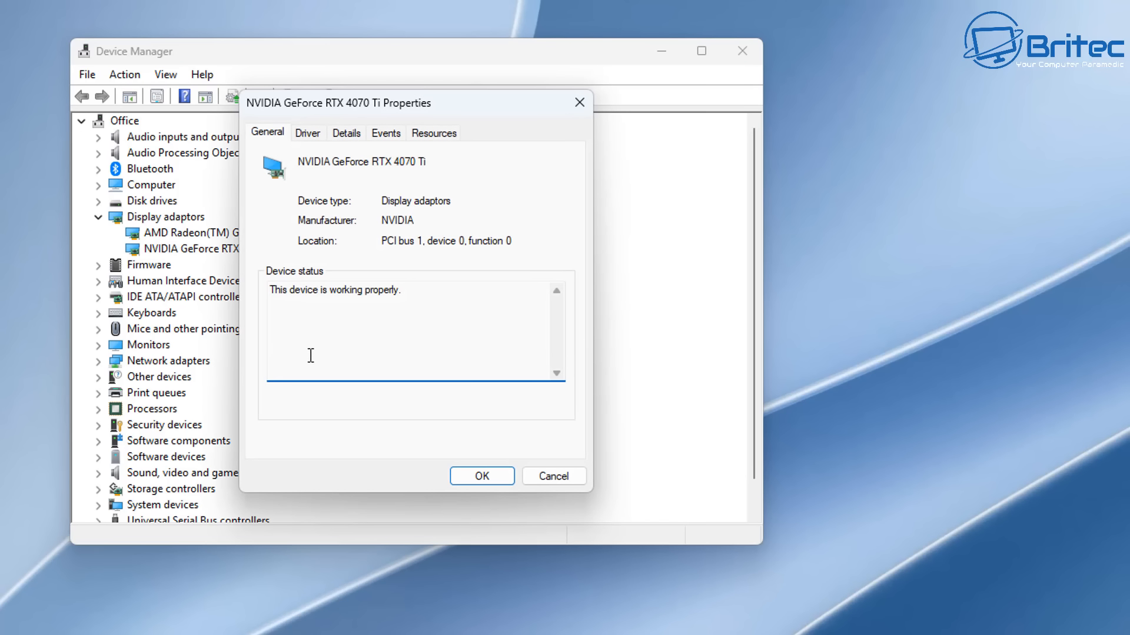
left_click(351, 138)
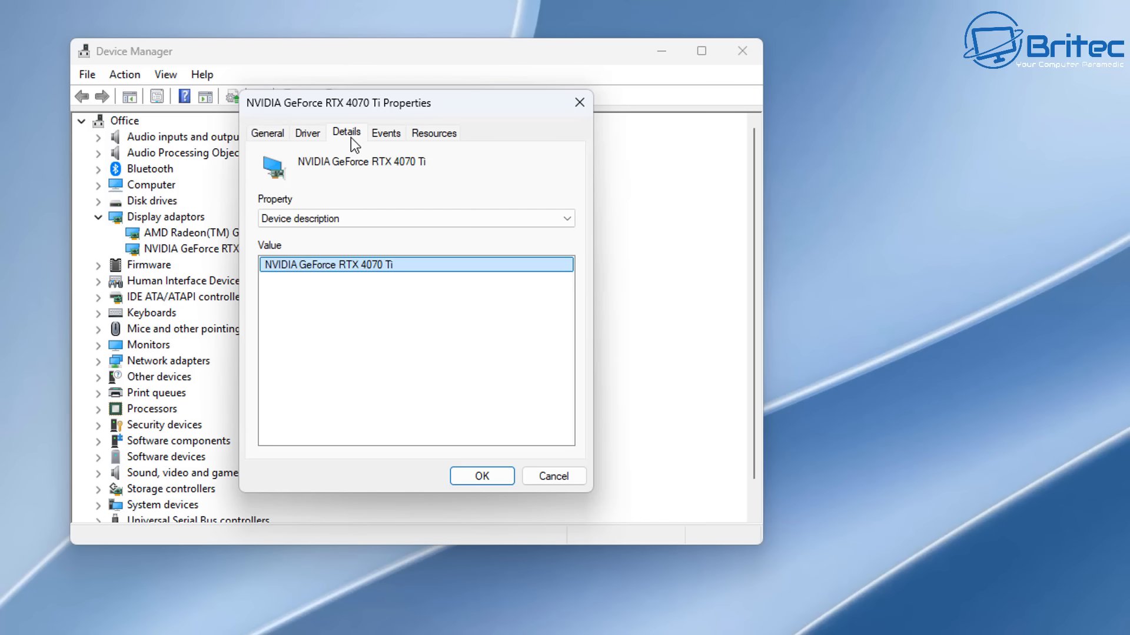
left_click(355, 218)
left_click(347, 258)
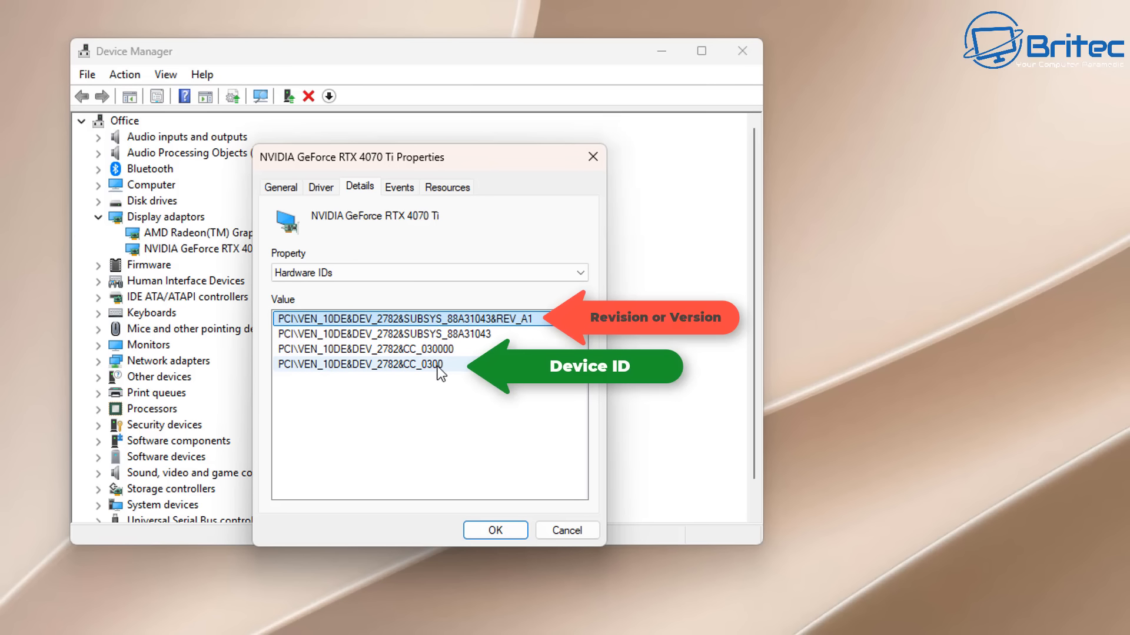
Copy the graphics card's hardware ID ending in REV_A1, and close the properties and Device Manager
right_click(476, 322)
left_click(520, 326)
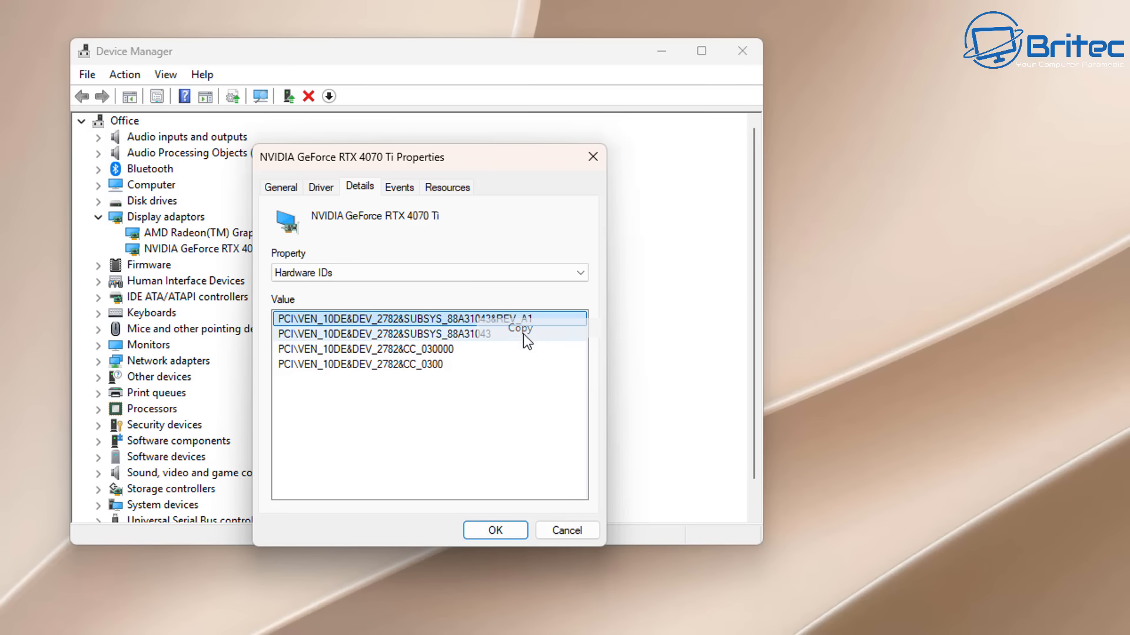
right_click(409, 318)
left_click(444, 324)
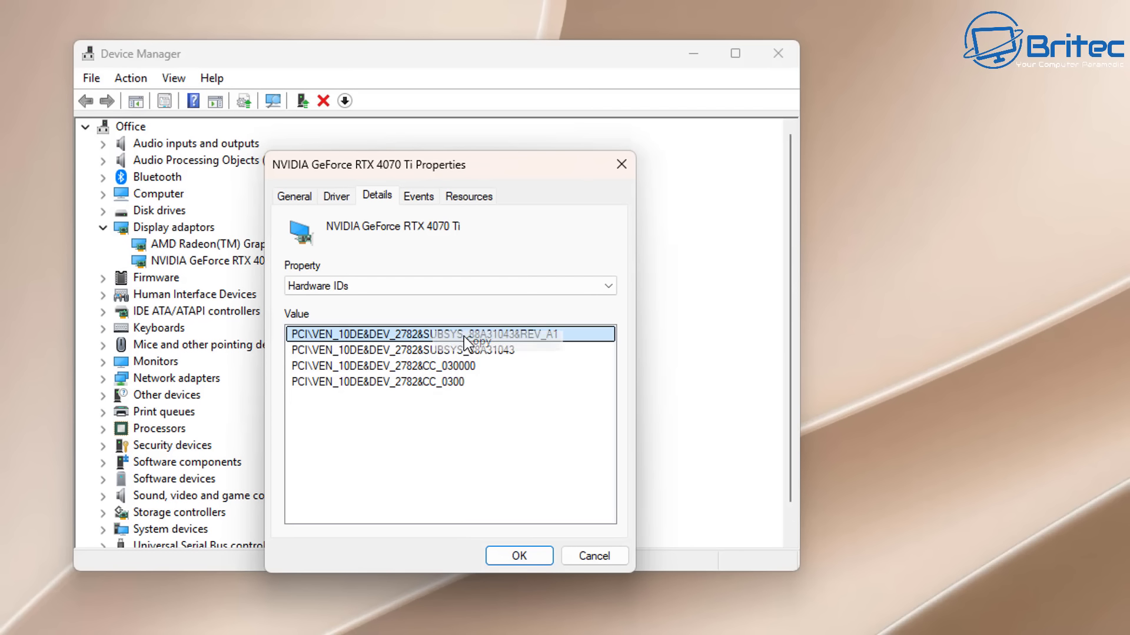
left_click(580, 557)
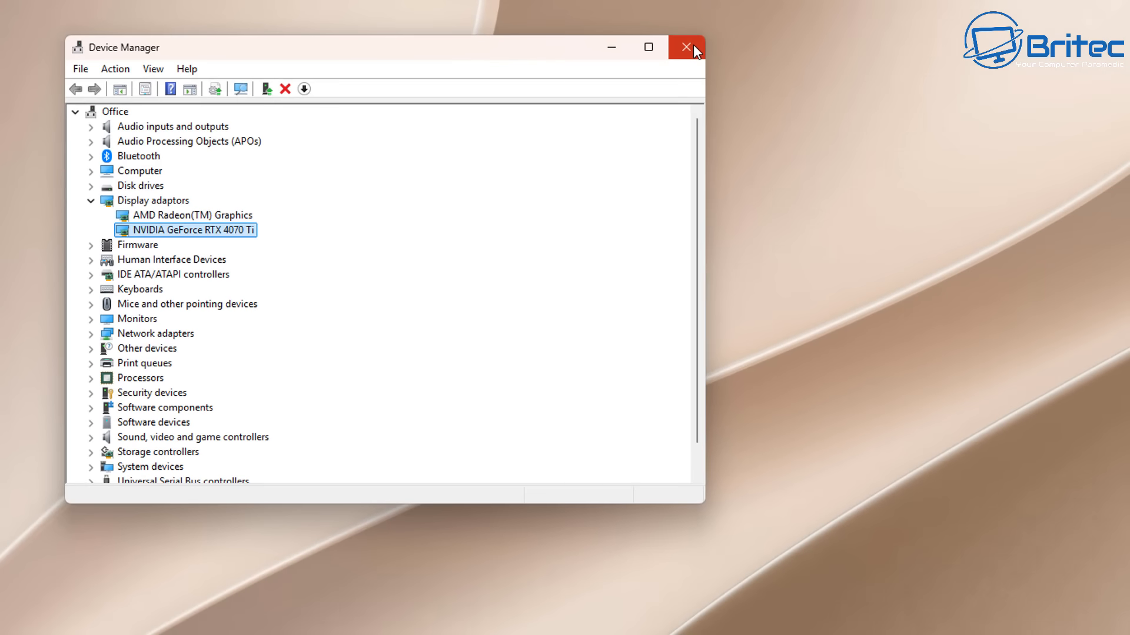
left_click(784, 53)
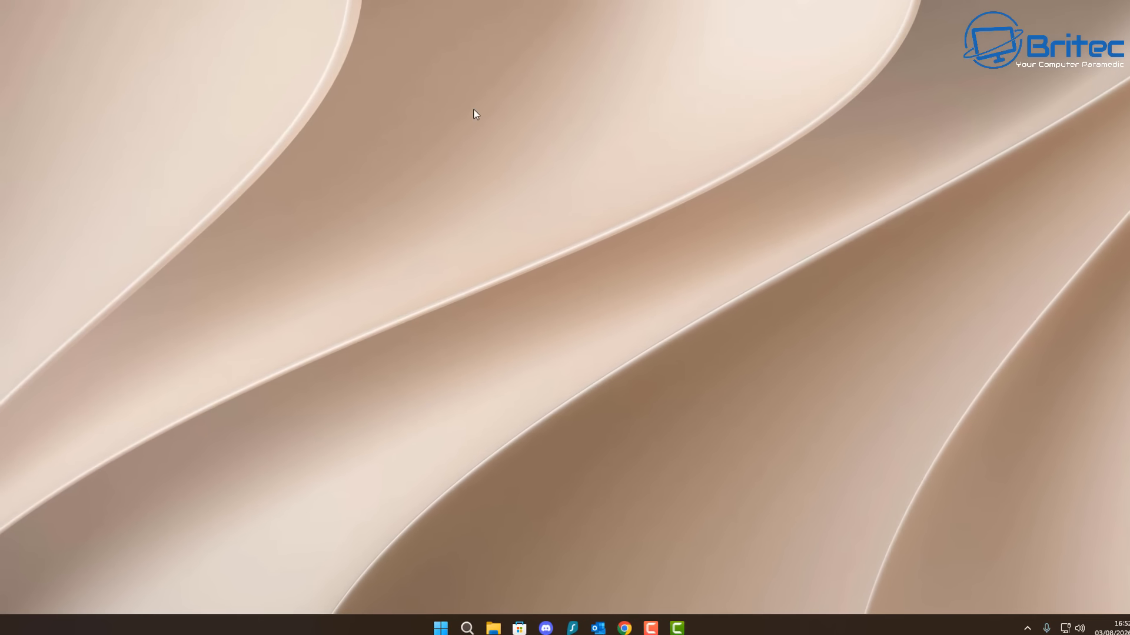
Search Windows for "group policy" and open the Local Group Policy Editor through Edit group policy
left_click(469, 613)
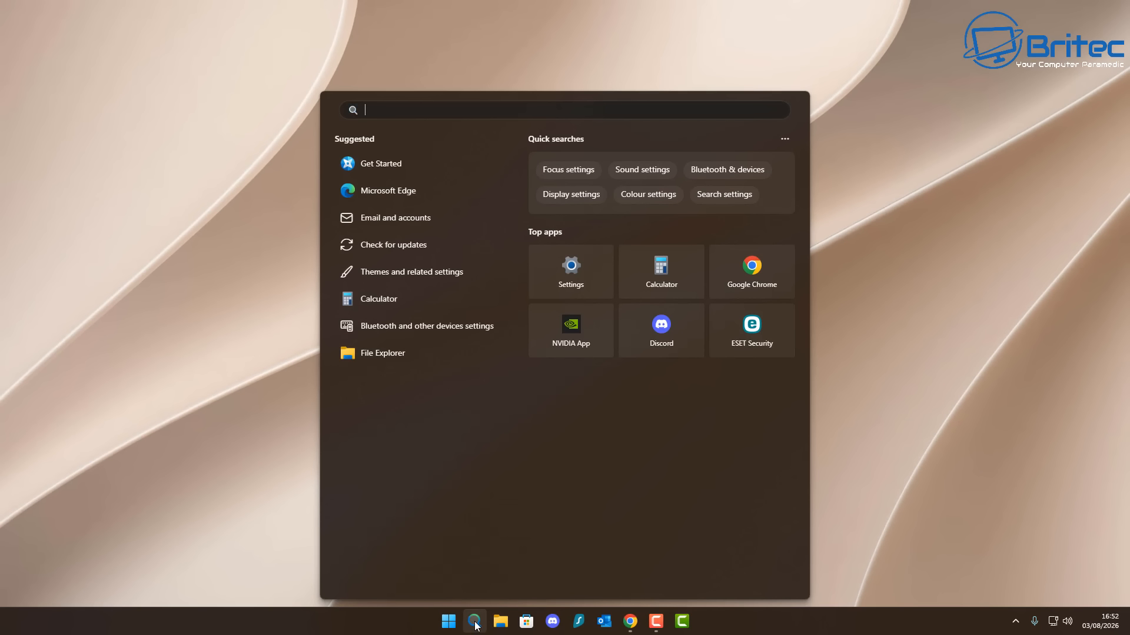
type("gr")
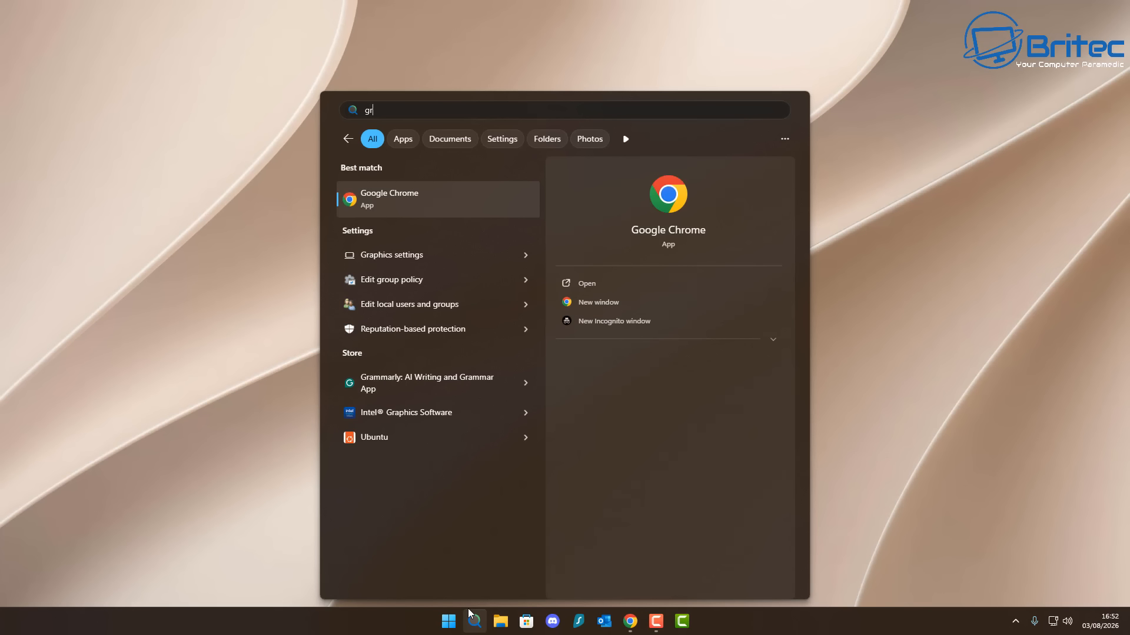
type("oup policy")
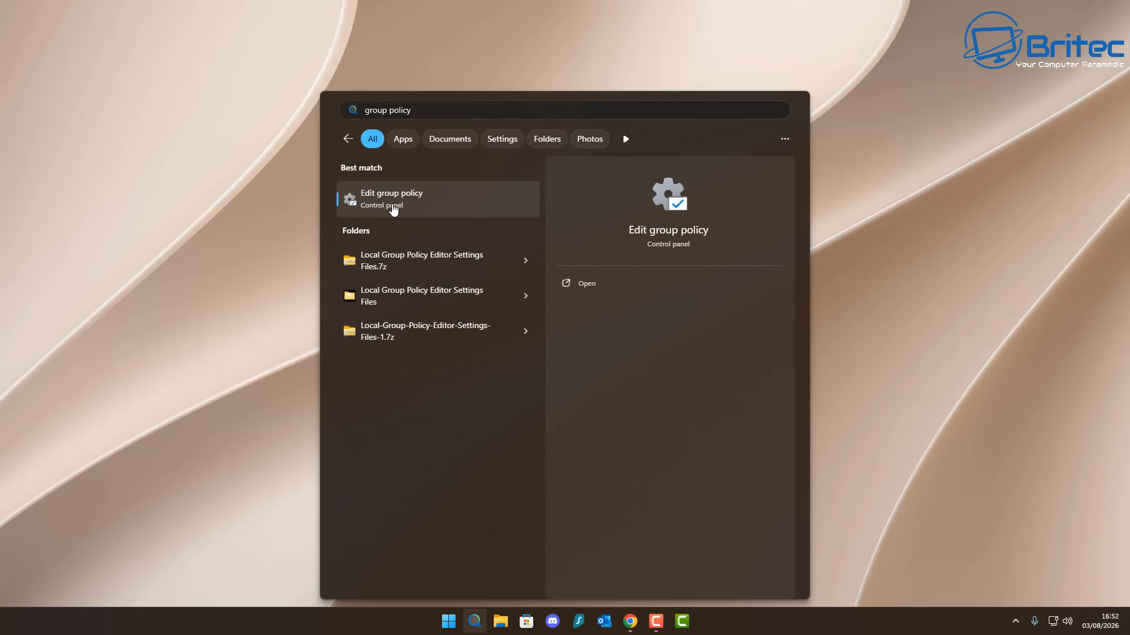
left_click(393, 200)
Reposition and enlarge the Local Group Policy Editor window, and widen its policy tree to show the full folder names
left_click_drag(312, 106, 480, 123)
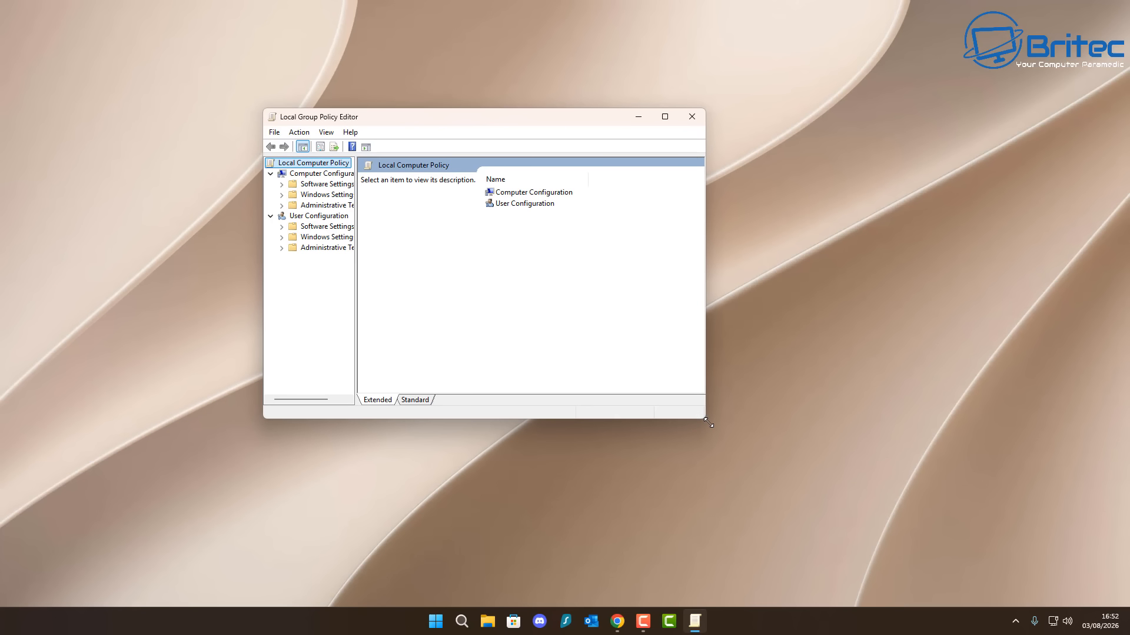
left_click_drag(704, 418, 881, 540)
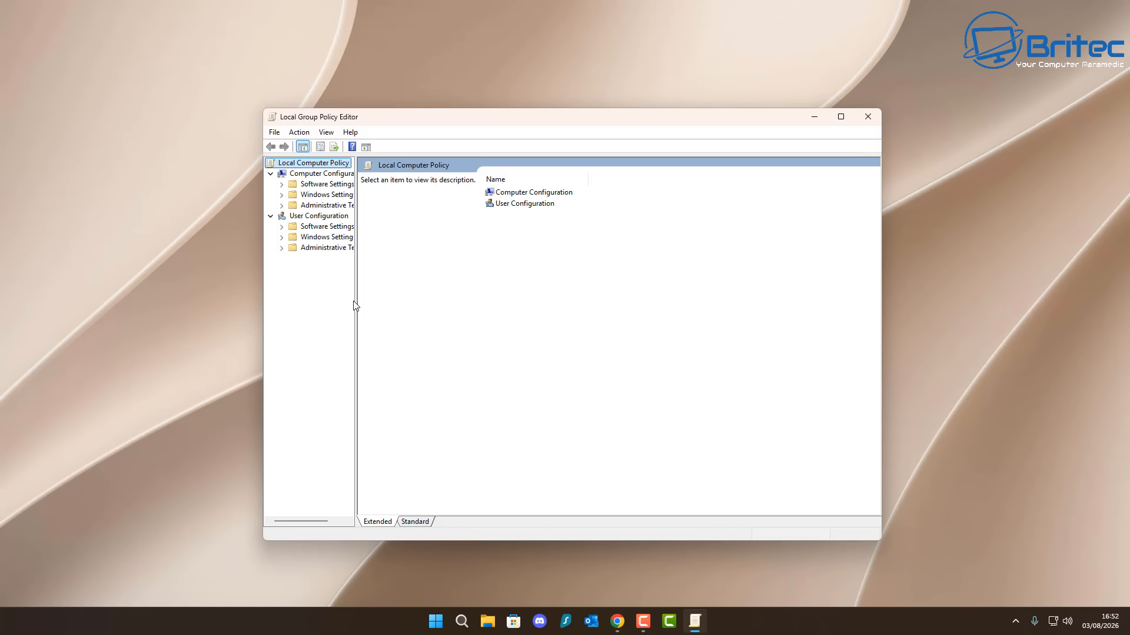
left_click_drag(359, 300, 414, 301)
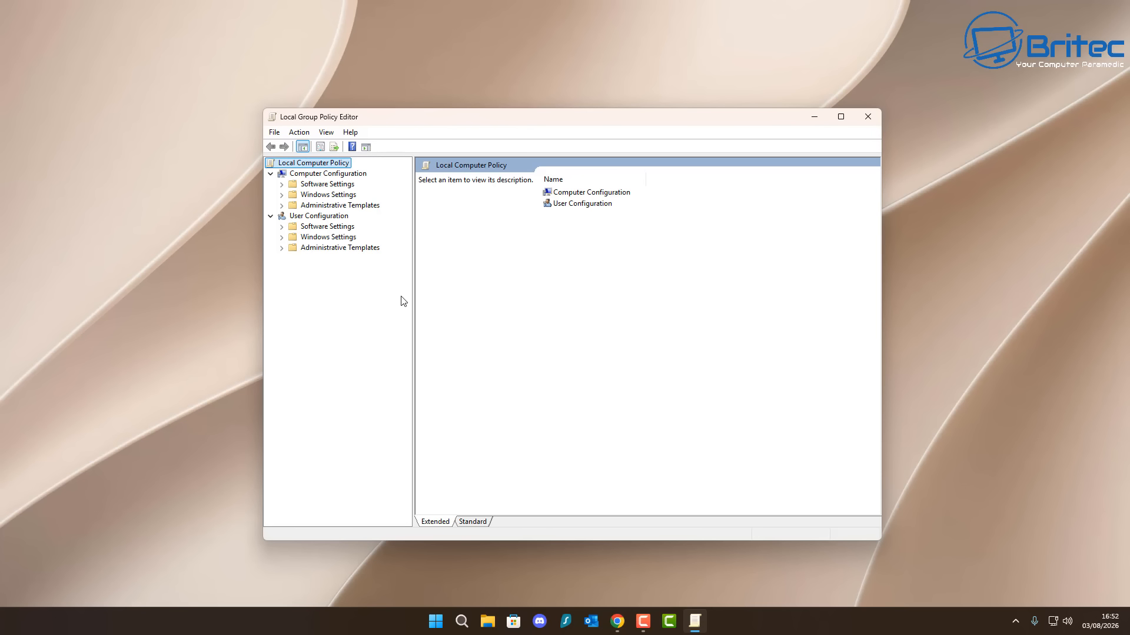
Expand the System folder within Computer Configuration's Administrative Templates and widen the tree to fit its subfolder names
left_click(320, 173)
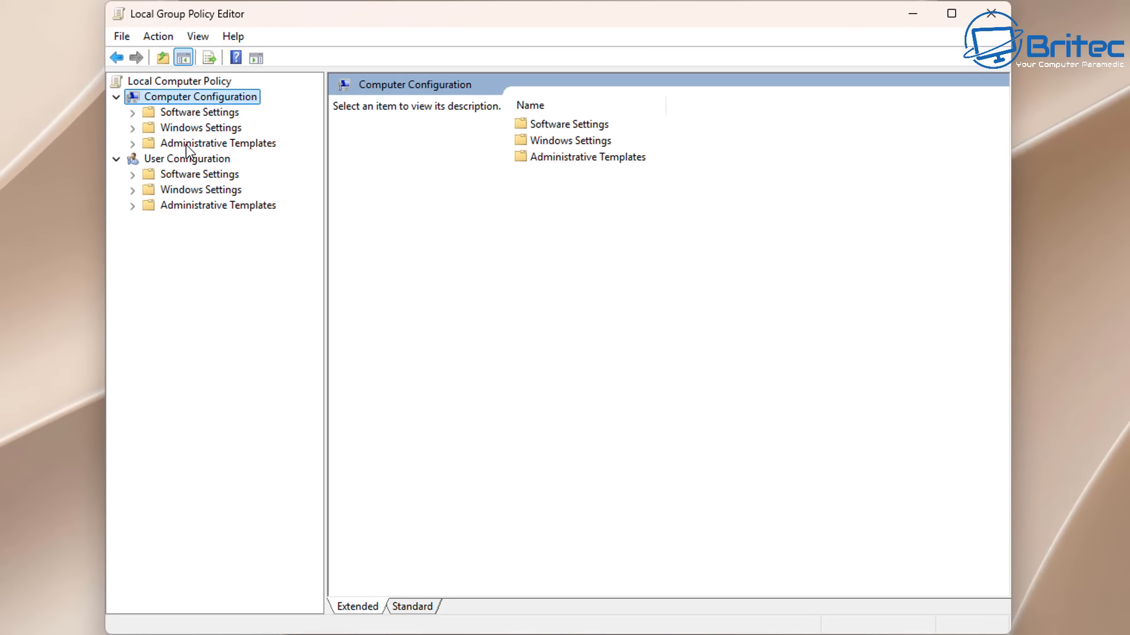
left_click(284, 201)
left_click(134, 145)
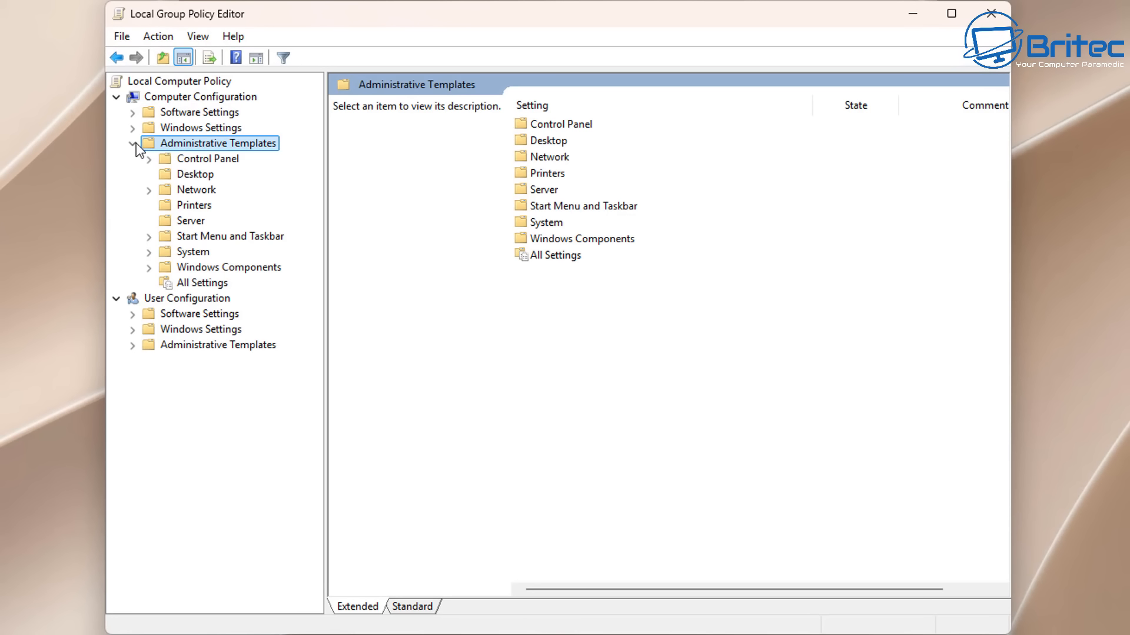
left_click(191, 254)
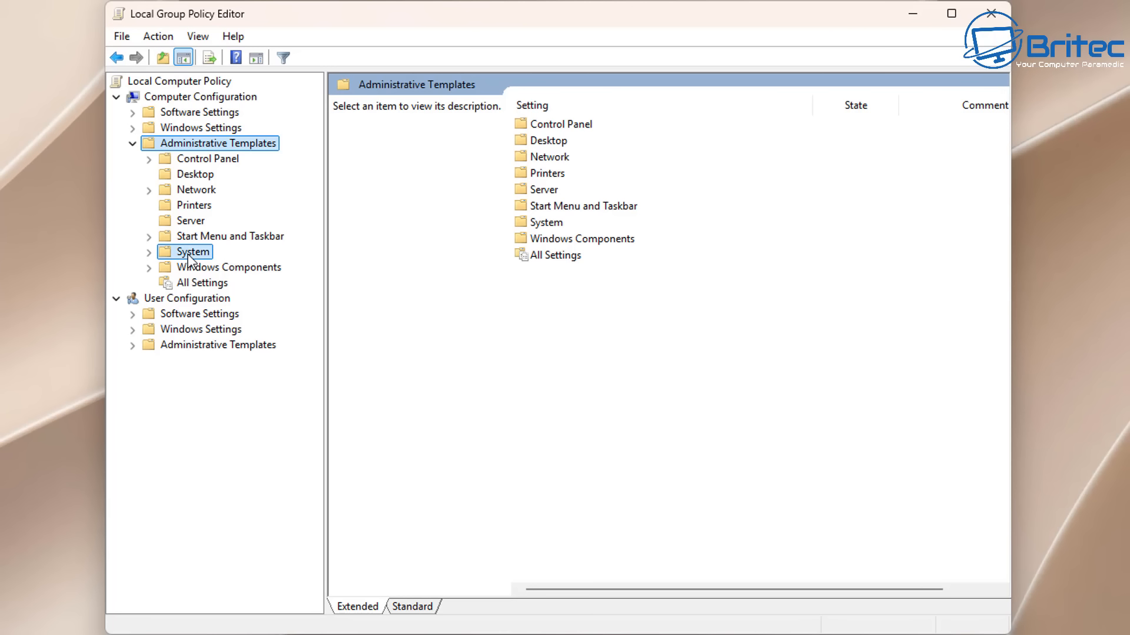
left_click(148, 254)
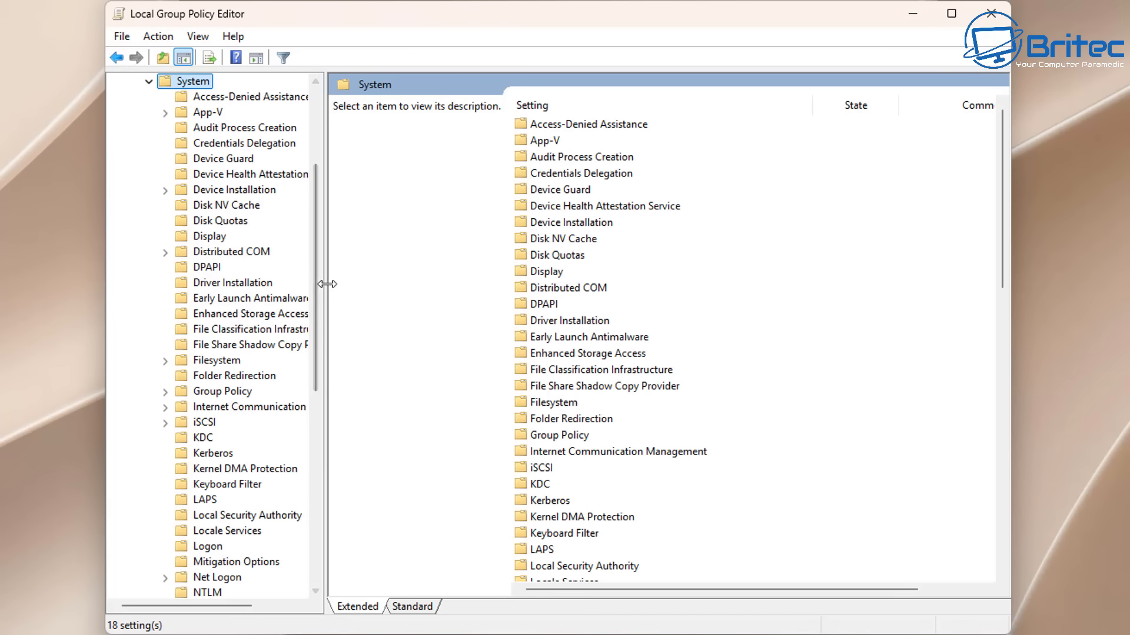
left_click_drag(324, 285, 445, 285)
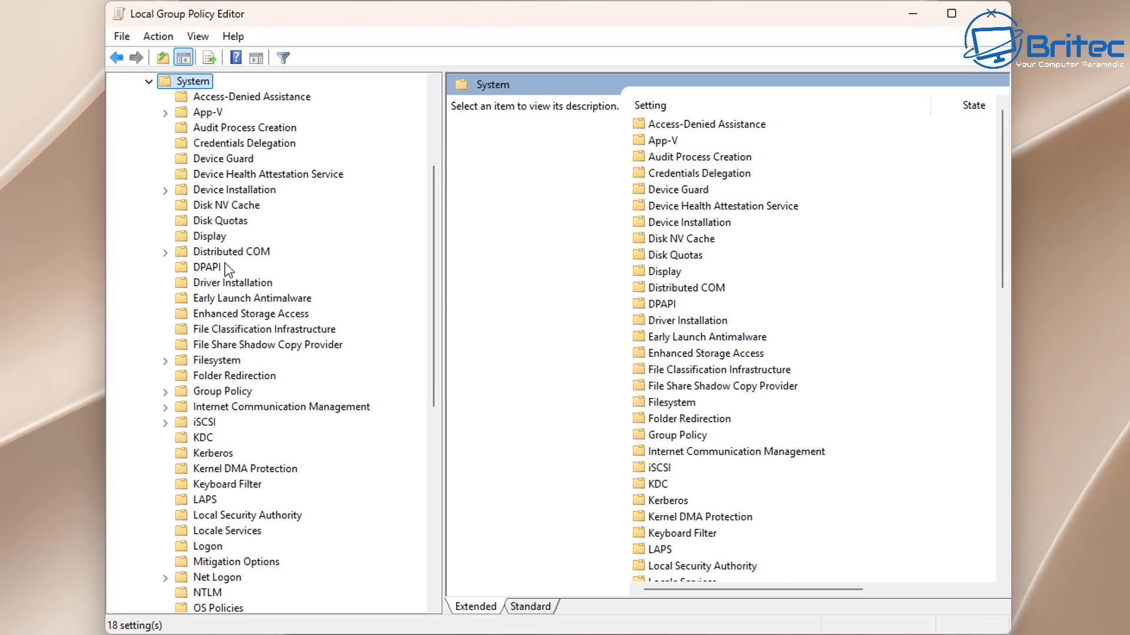
Open Device Installation Restrictions inside the Device Installation folder and enlarge the window so the policy names are readable
left_click(233, 189)
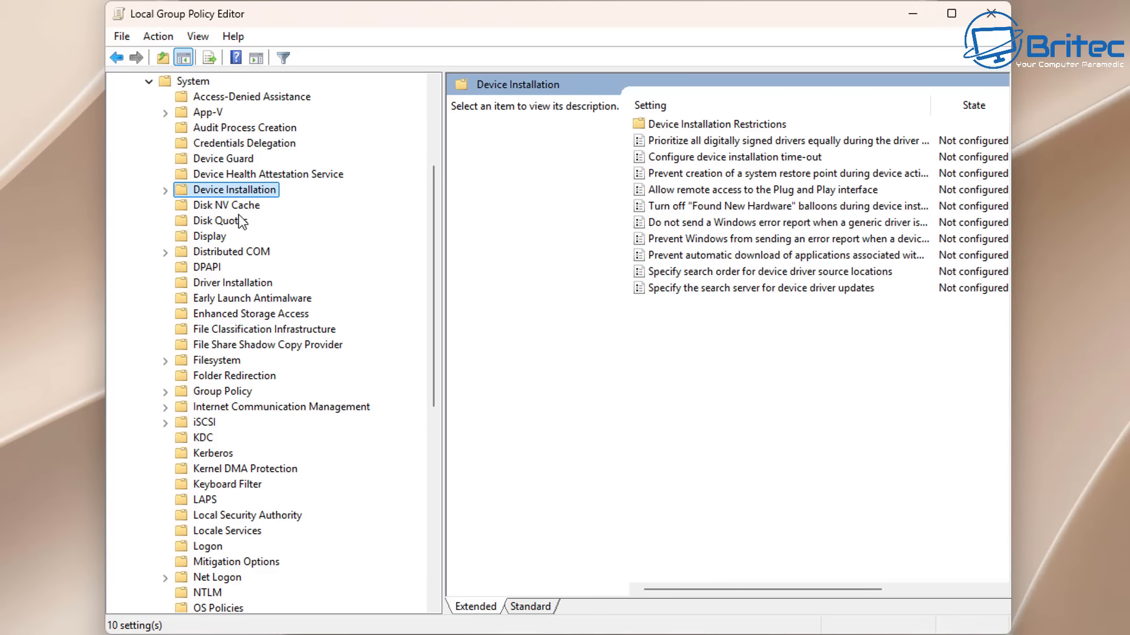
left_click(700, 123)
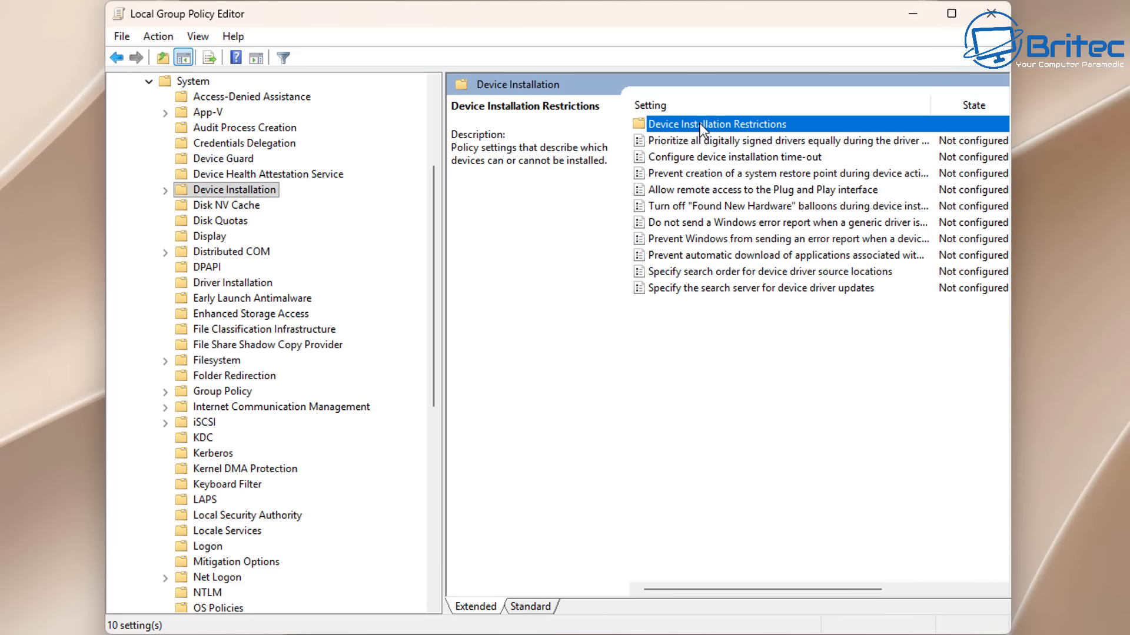
left_click(165, 190)
left_click(249, 205)
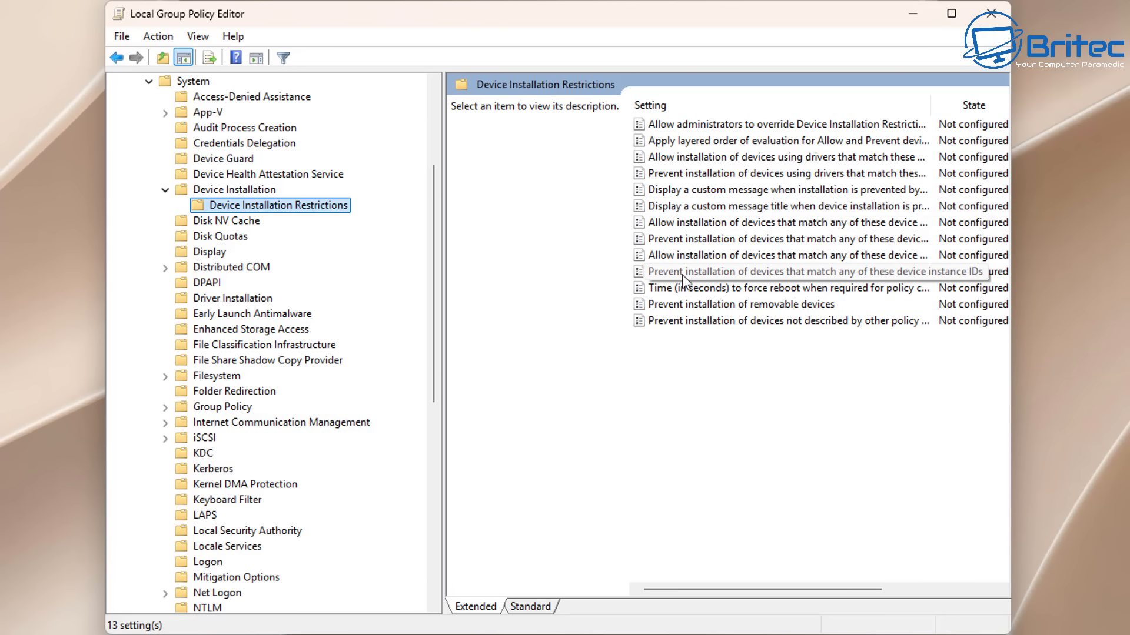
key("super+Up")
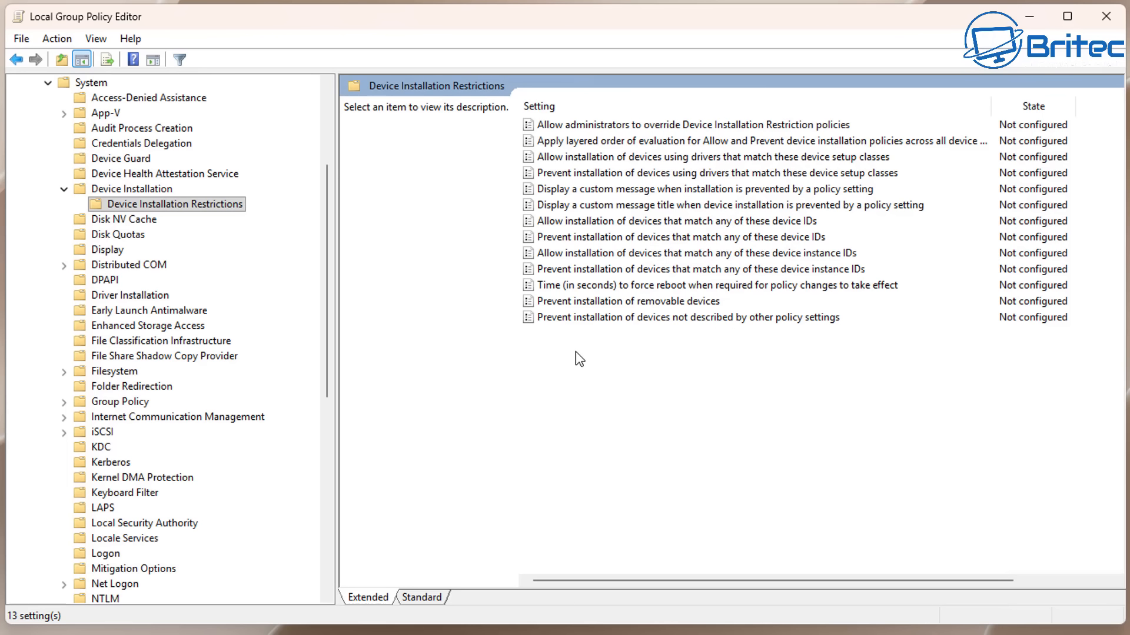
Set the policy "Prevent installation of devices that match any of these device IDs" to Enabled and open its device ID list
left_click(575, 239)
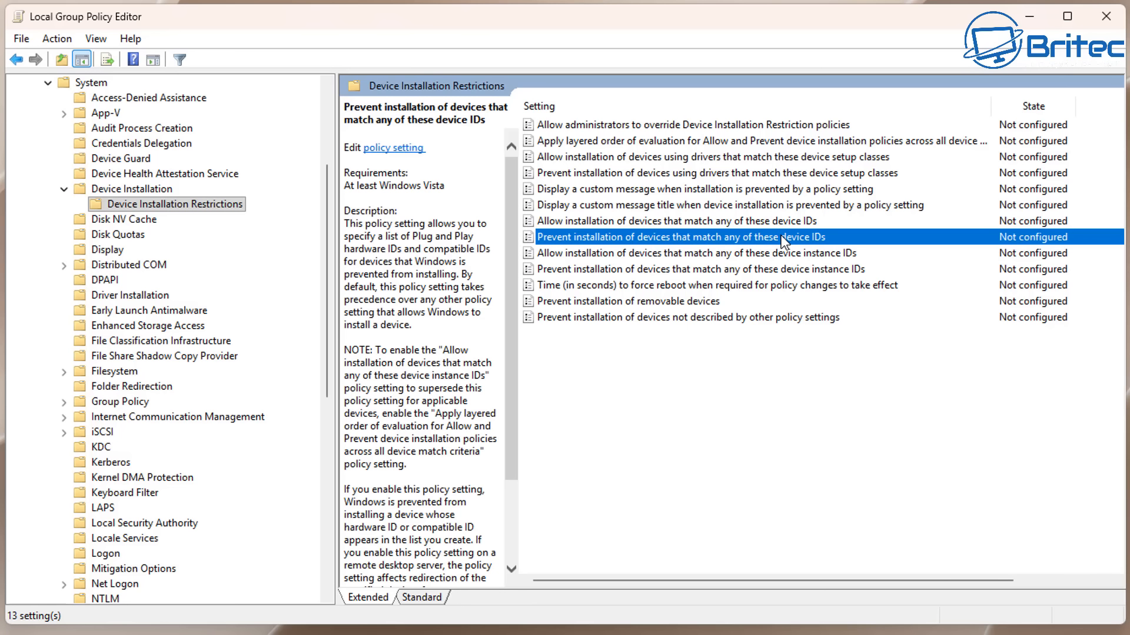
double_click(692, 239)
left_click_drag(151, 0, 659, 52)
left_click(274, 141)
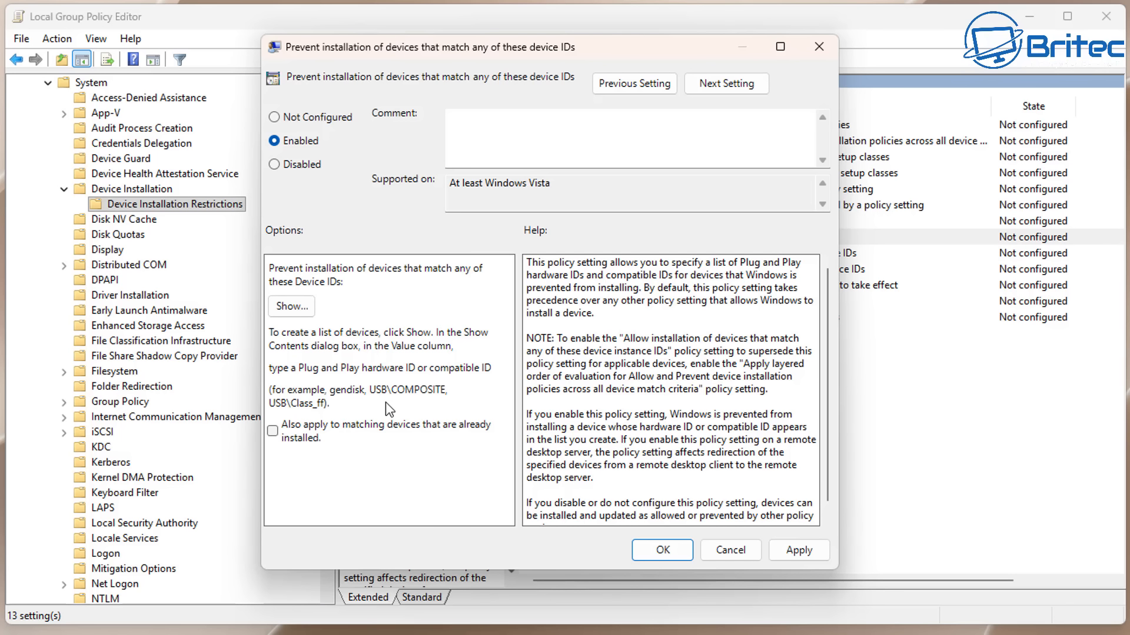
left_click(290, 307)
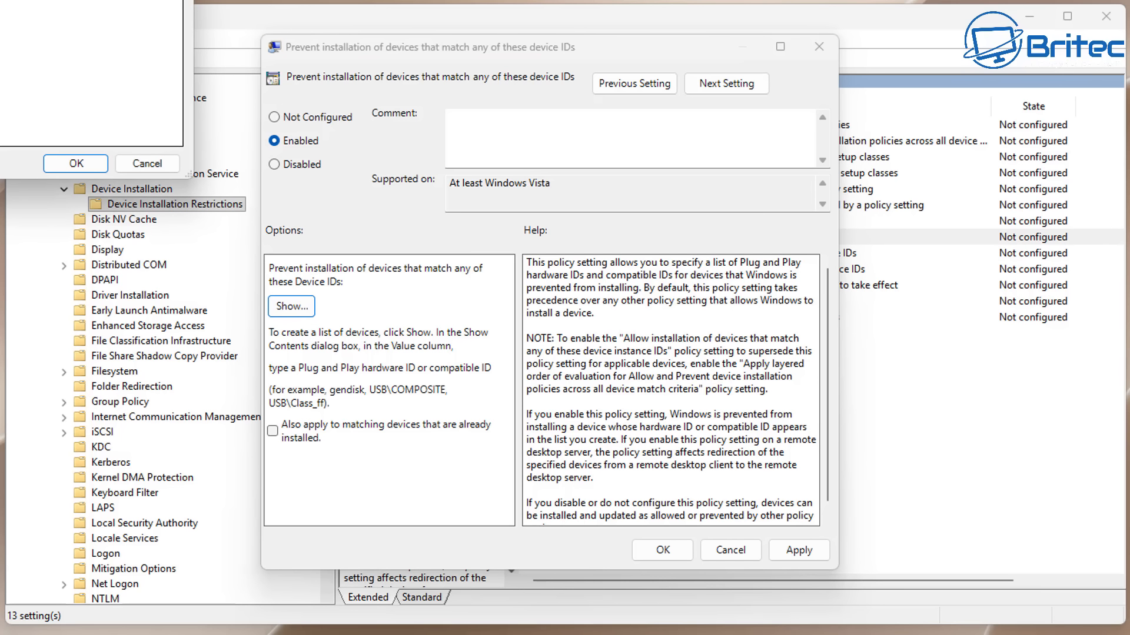
Add the copied hardware ID PCI\VEN_10DE&DEV_2782&SUBSYS_88A31043&REV_A1 to the policy's device ID list and confirm the list
left_click_drag(0, 0, 511, 141)
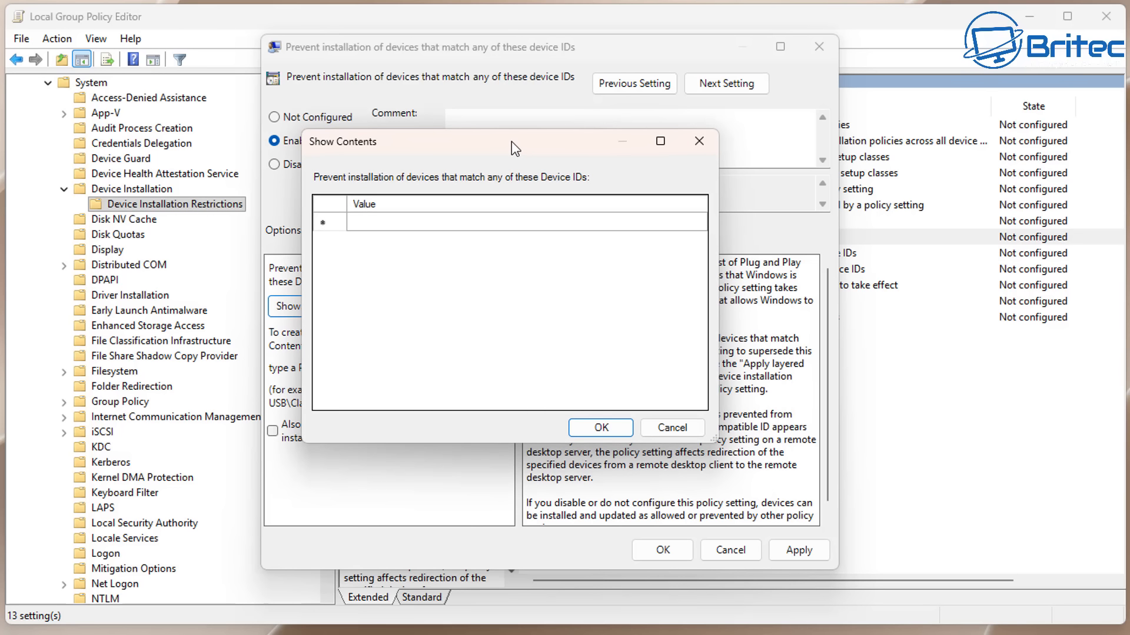
left_click(359, 218)
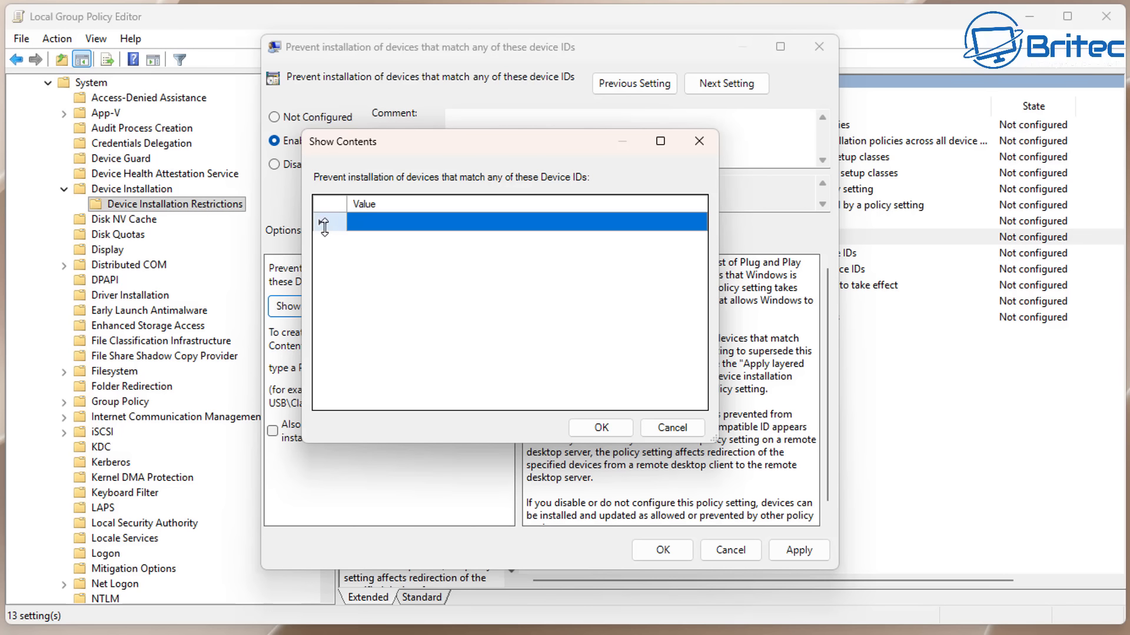
left_click(370, 223)
right_click(370, 222)
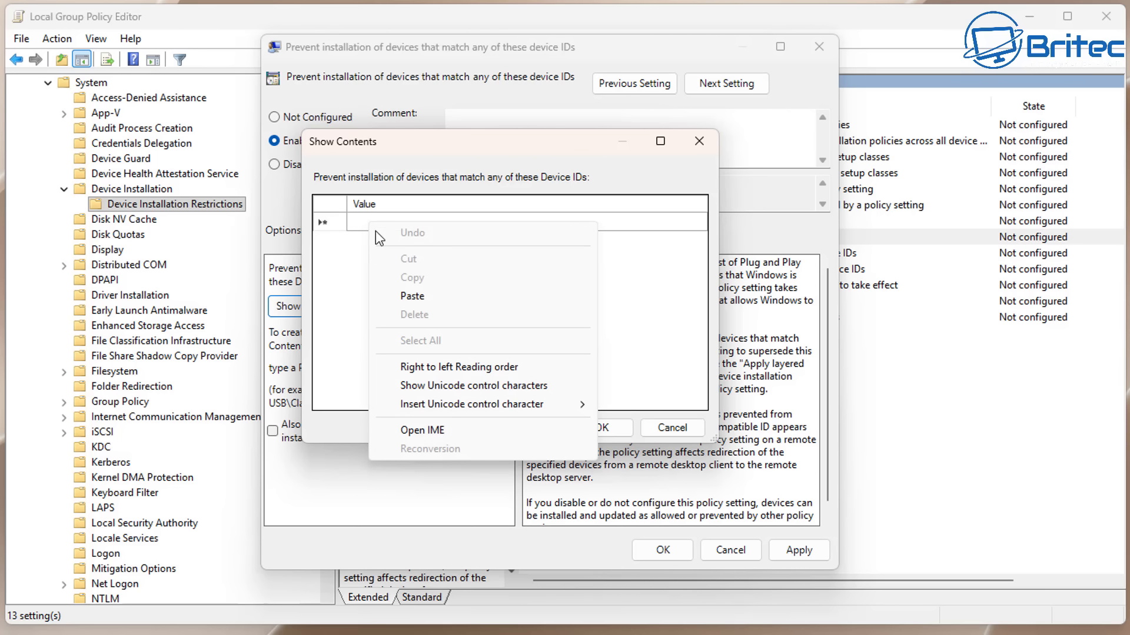
left_click(416, 298)
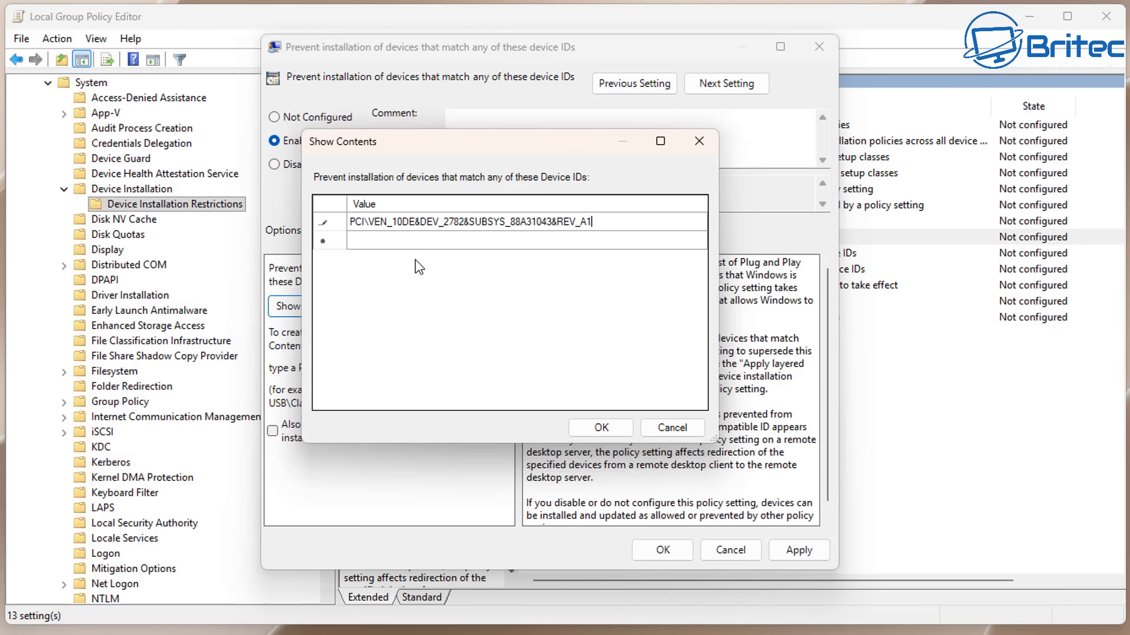
left_click(600, 428)
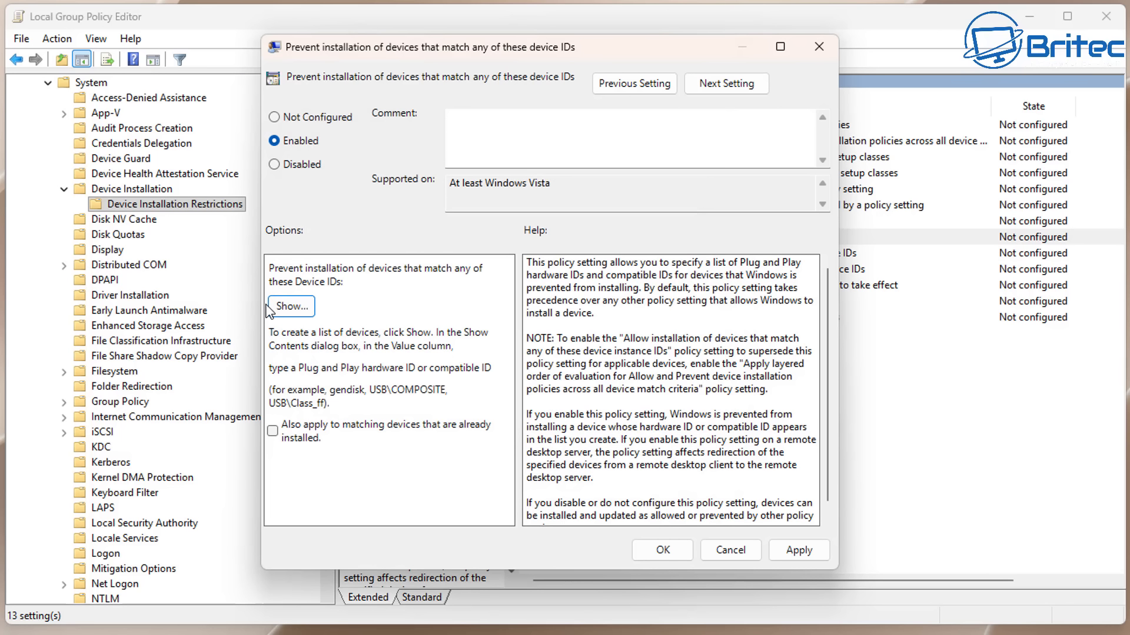
Open Device Manager, enlarge its window and collapse the Other devices category
key("super+x")
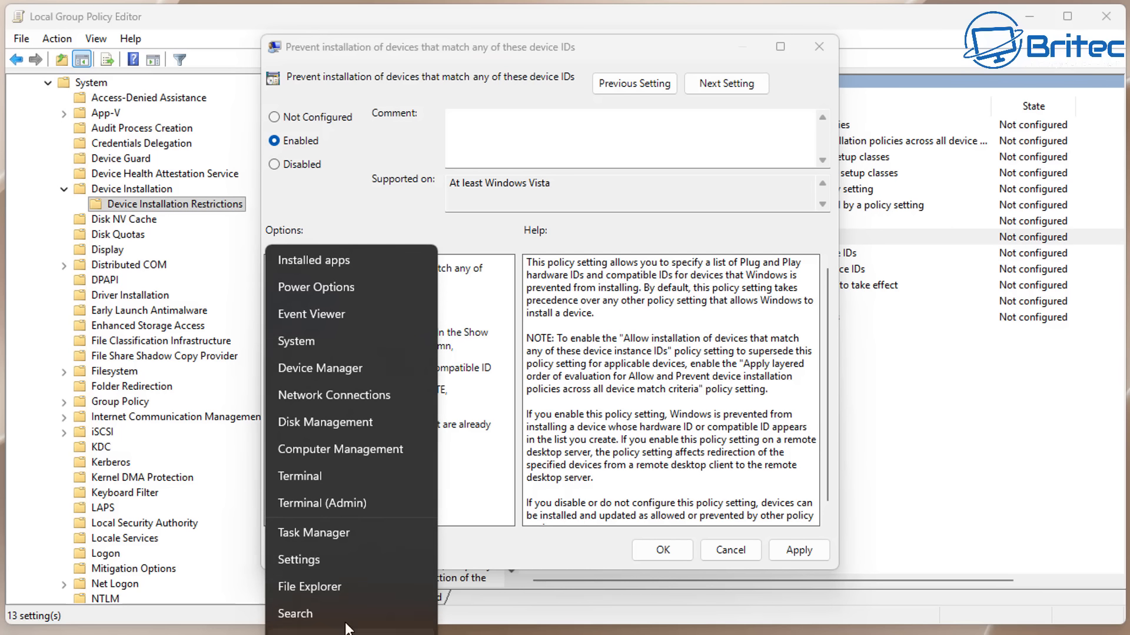
left_click(331, 371)
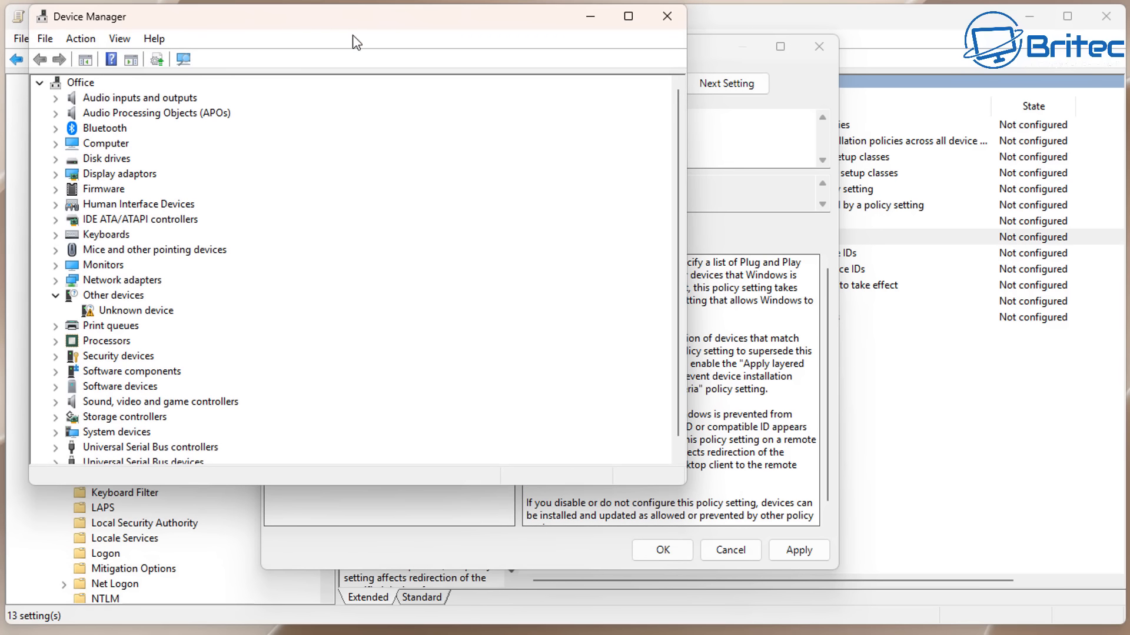
left_click_drag(682, 484, 1032, 605)
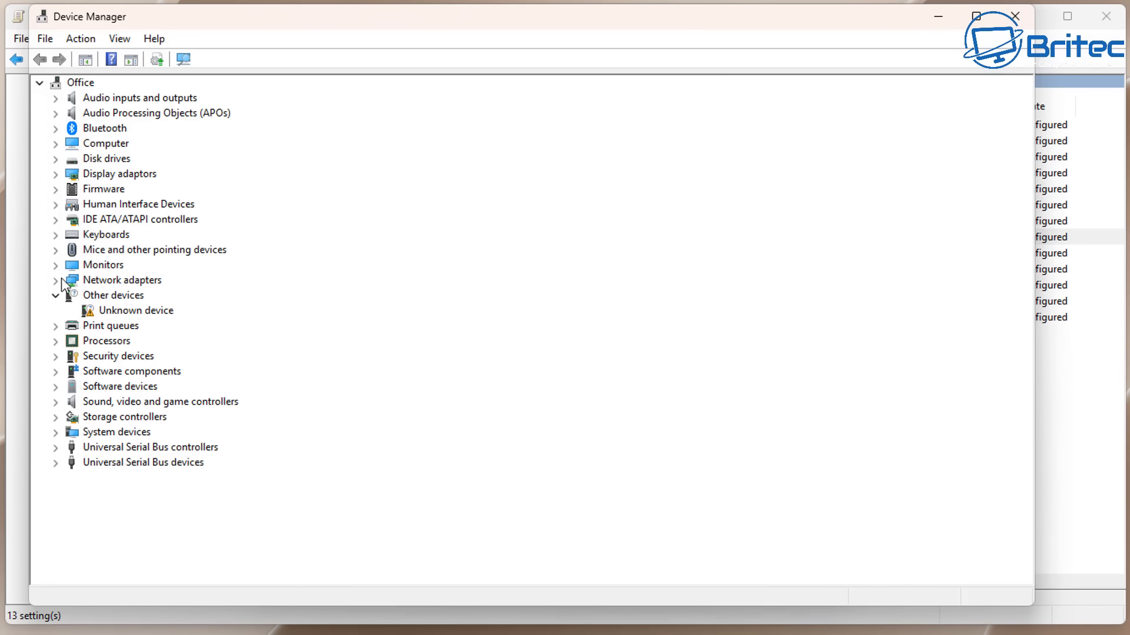
left_click(56, 295)
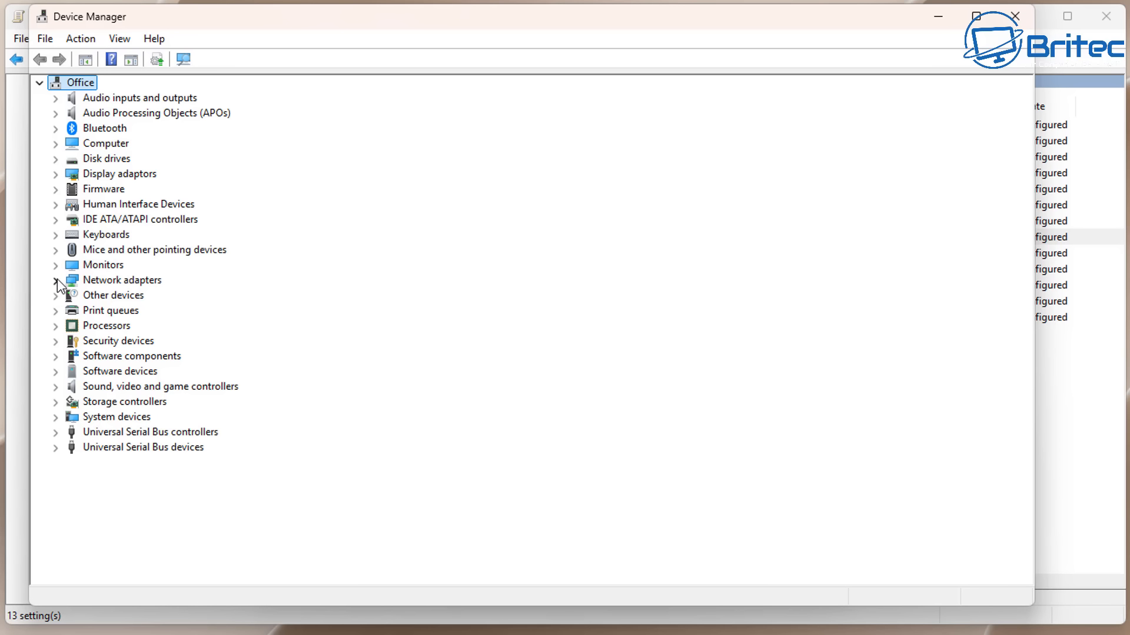
Expand the Bluetooth category and open the properties of the Realtek Bluetooth Adapter
left_click(55, 129)
left_click(159, 143)
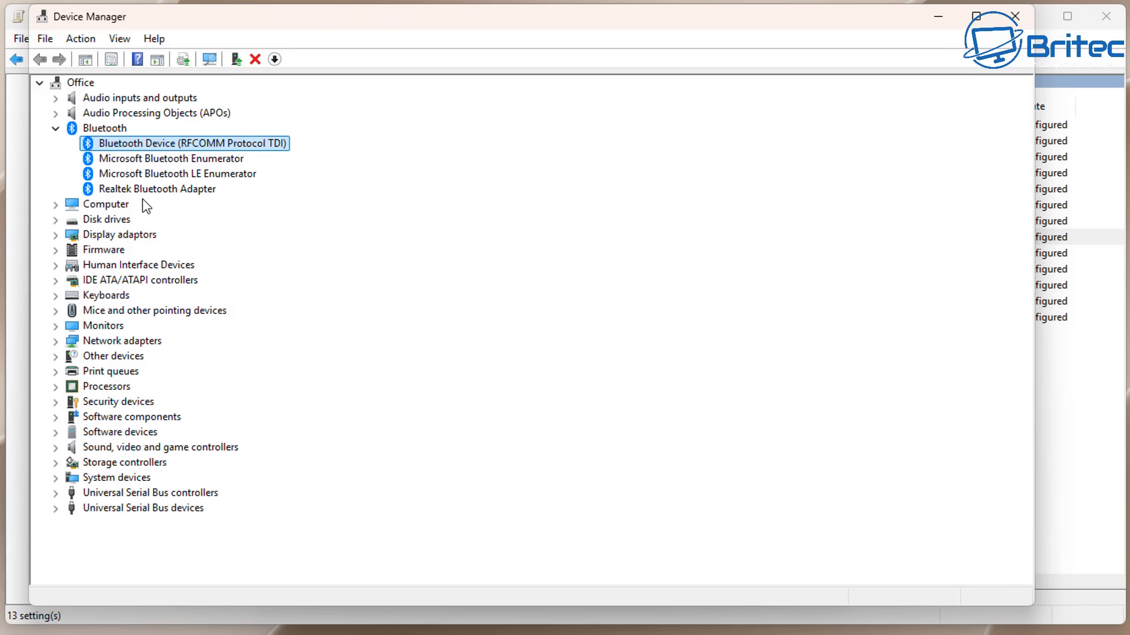
left_click(145, 193)
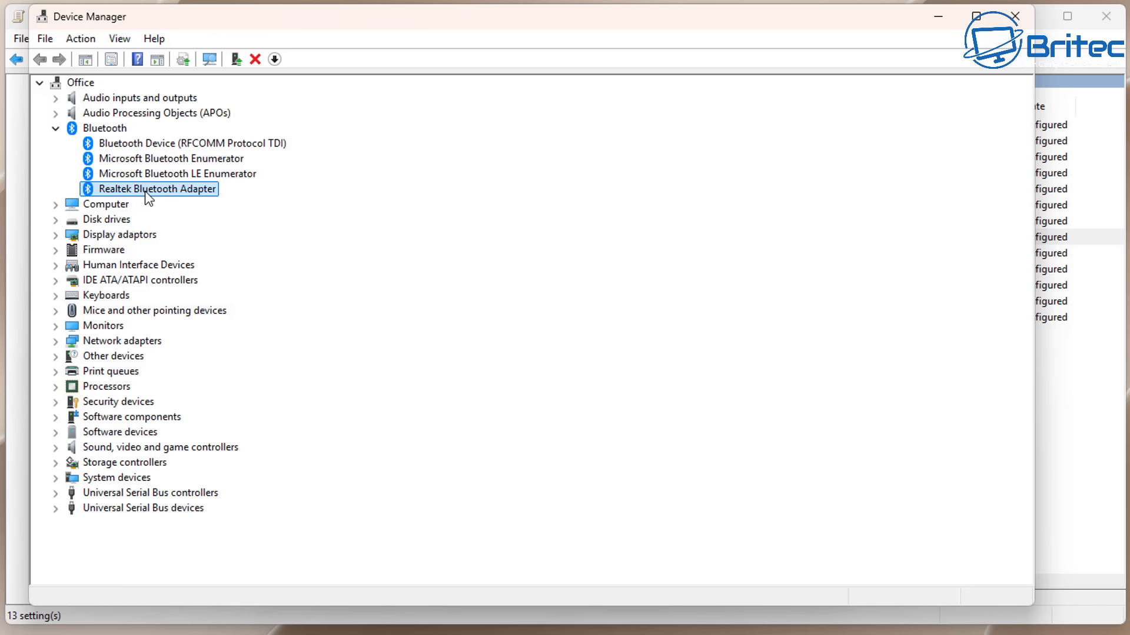
right_click(146, 196)
left_click(200, 291)
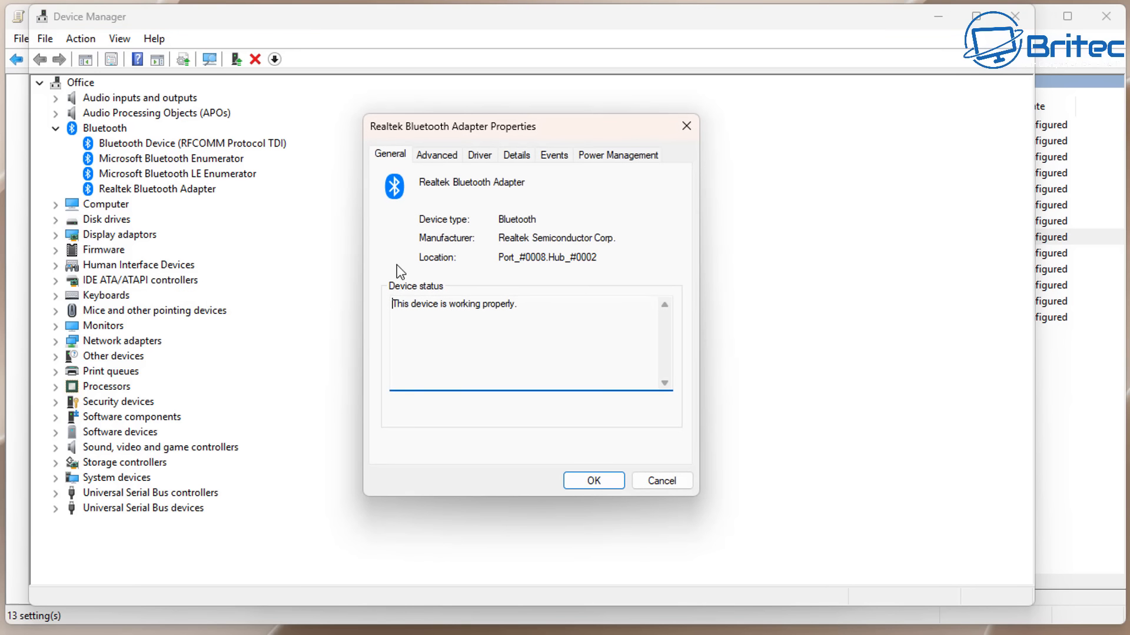
Copy the adapter's hardware ID USB\VID_13D3&PID_3617&REV_0000 from its device details, and close its properties and Device Manager
left_click(480, 156)
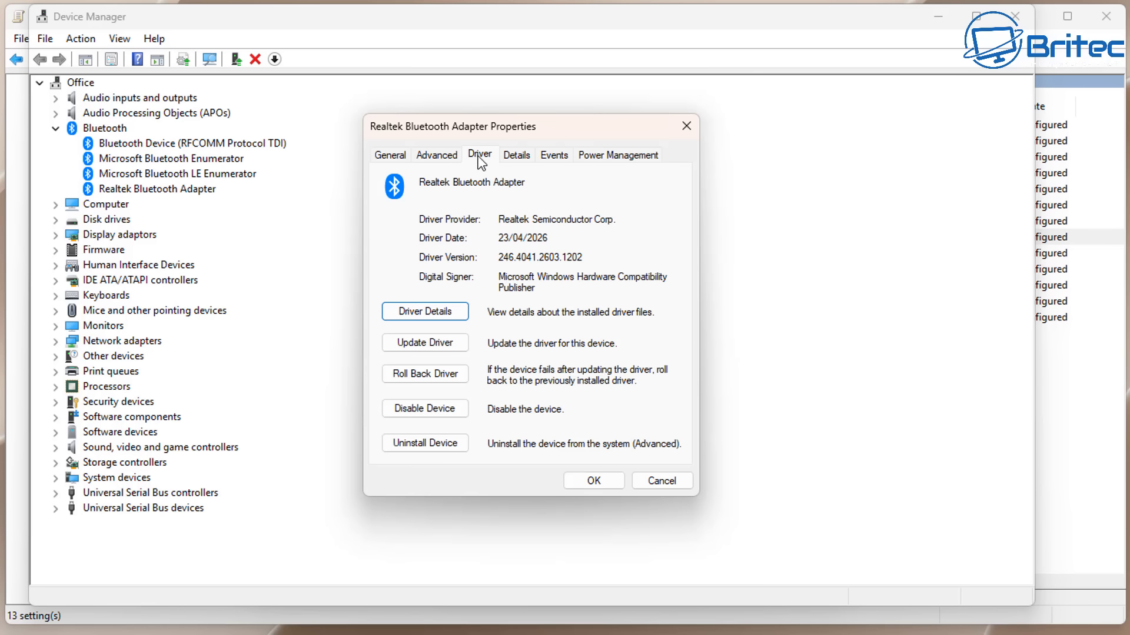
left_click(512, 156)
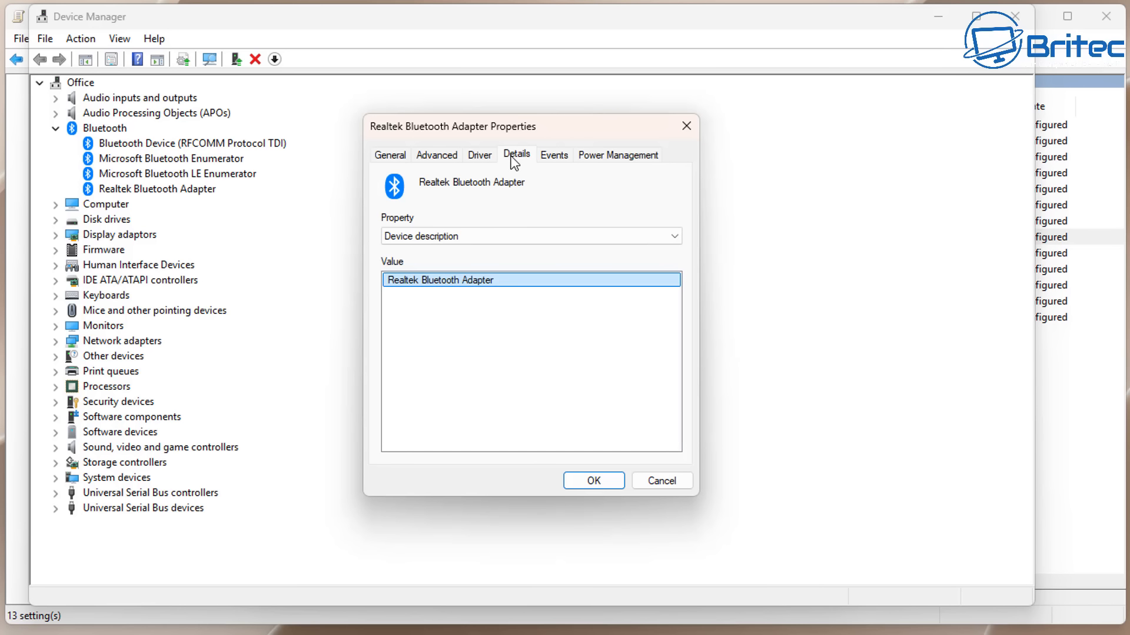
left_click(433, 237)
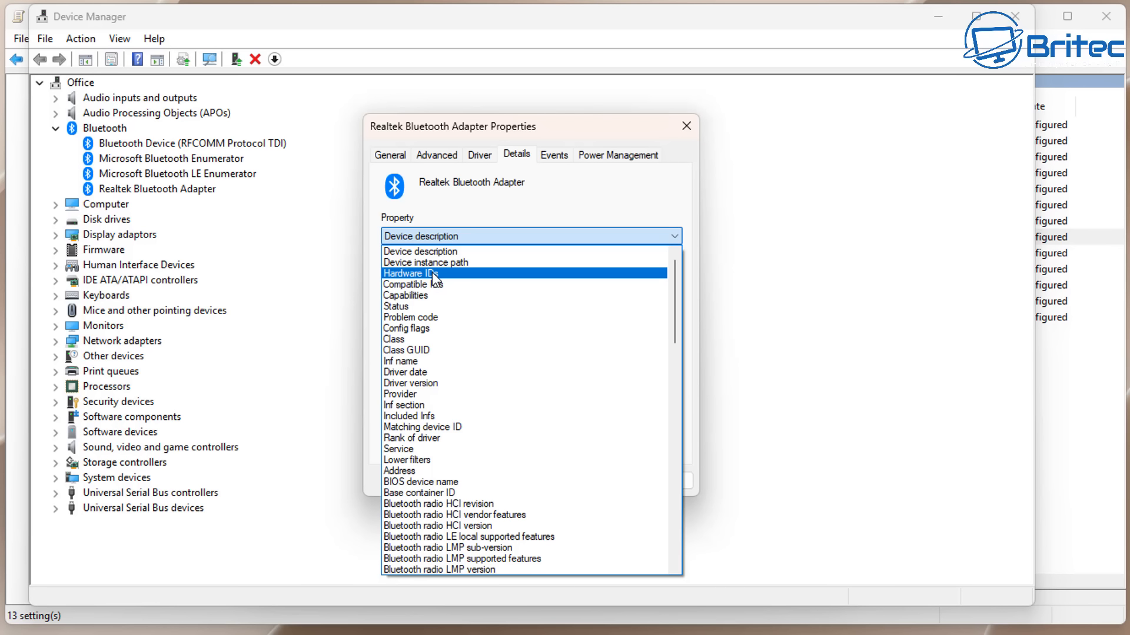
left_click(432, 273)
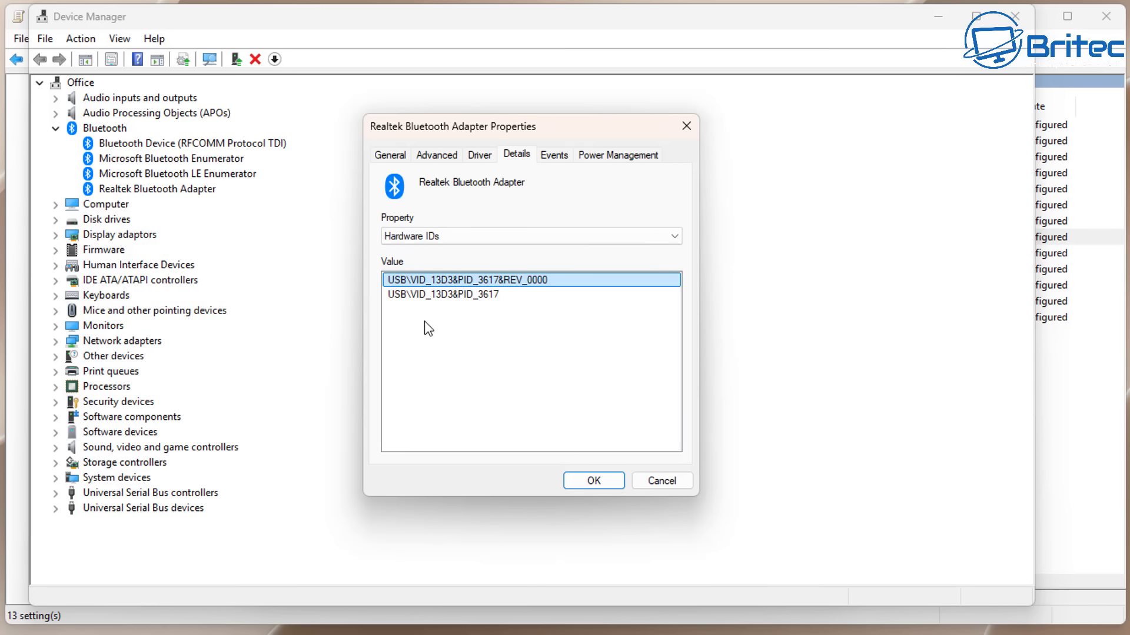
right_click(487, 281)
left_click(529, 291)
left_click(688, 127)
left_click(1024, 23)
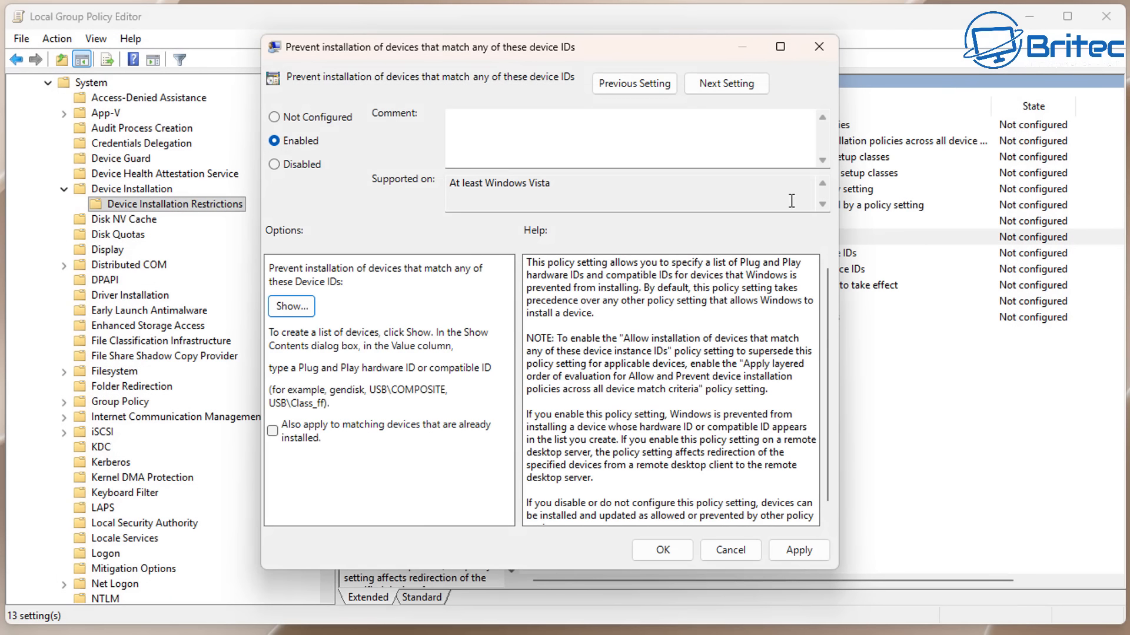
Add USB\VID_13D3&PID_3617&REV_0000 as a second entry in the policy's device ID list and save the policy
left_click(293, 306)
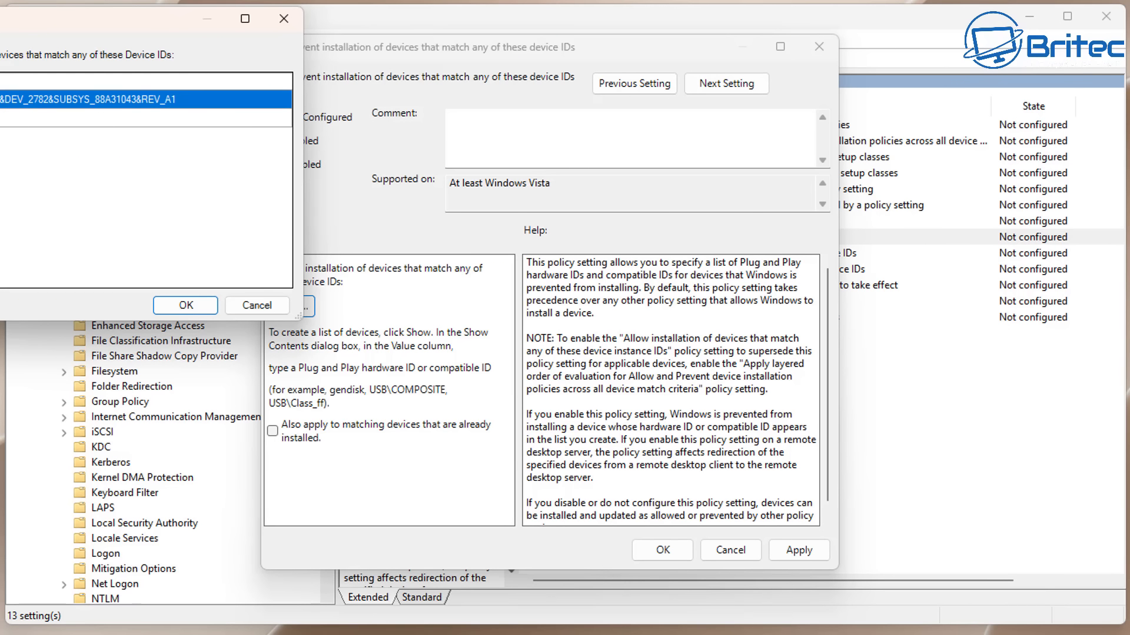
left_click_drag(37, 16, 450, 147)
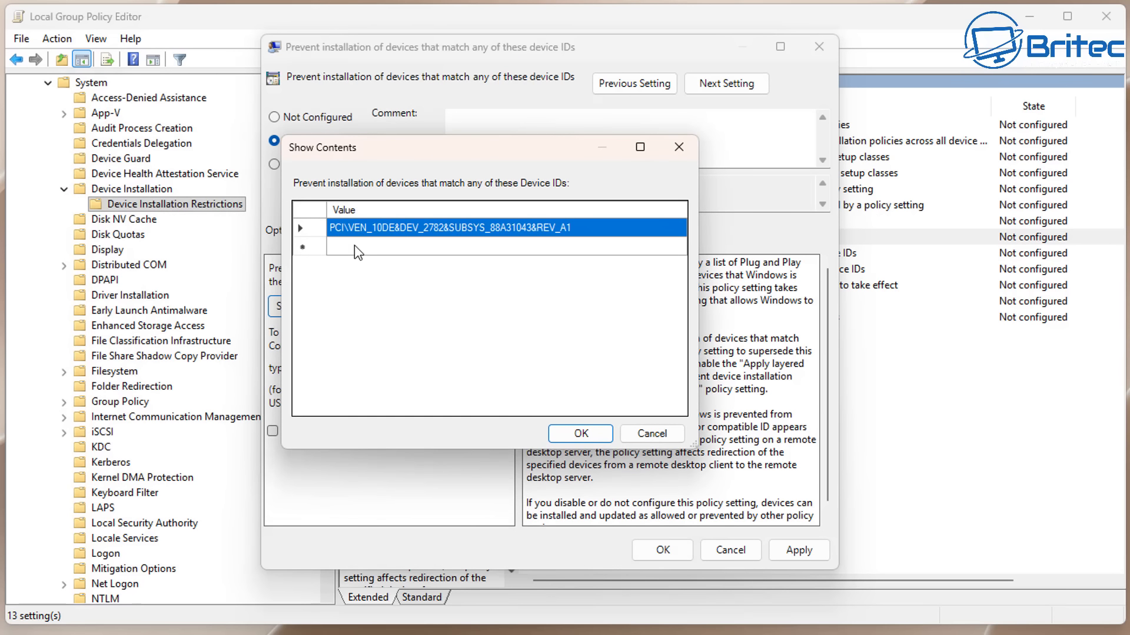
left_click(342, 246)
left_click(342, 245)
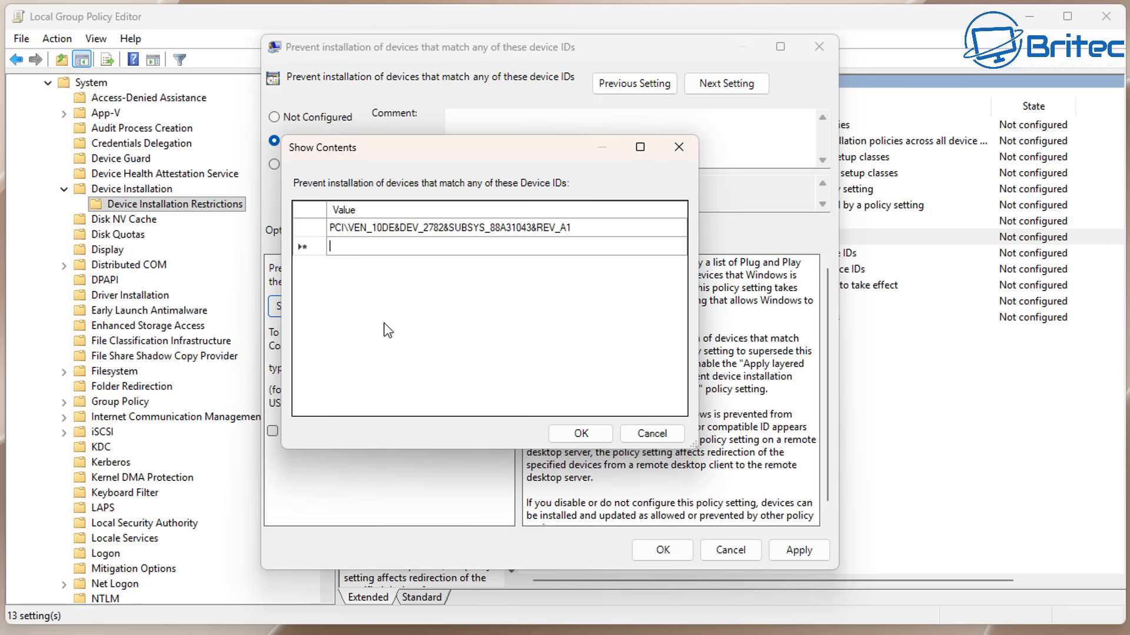
key("ctrl+v")
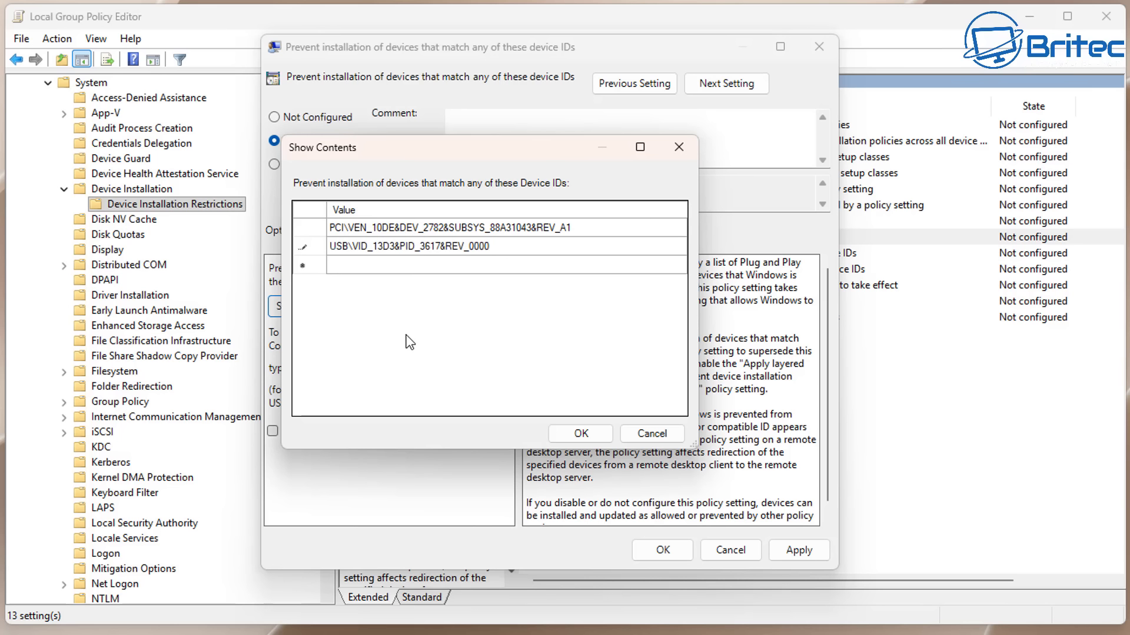
left_click(581, 433)
left_click(661, 549)
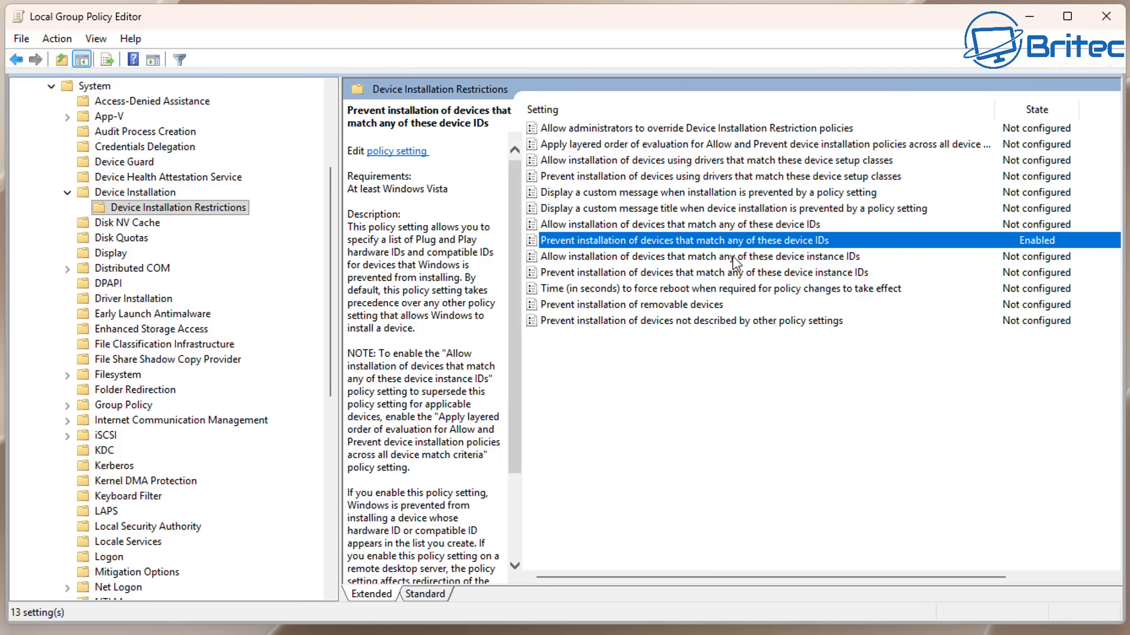
Reopen the policy "Prevent installation of devices that match any of these device IDs" and review its device ID list without changing it
double_click(722, 240)
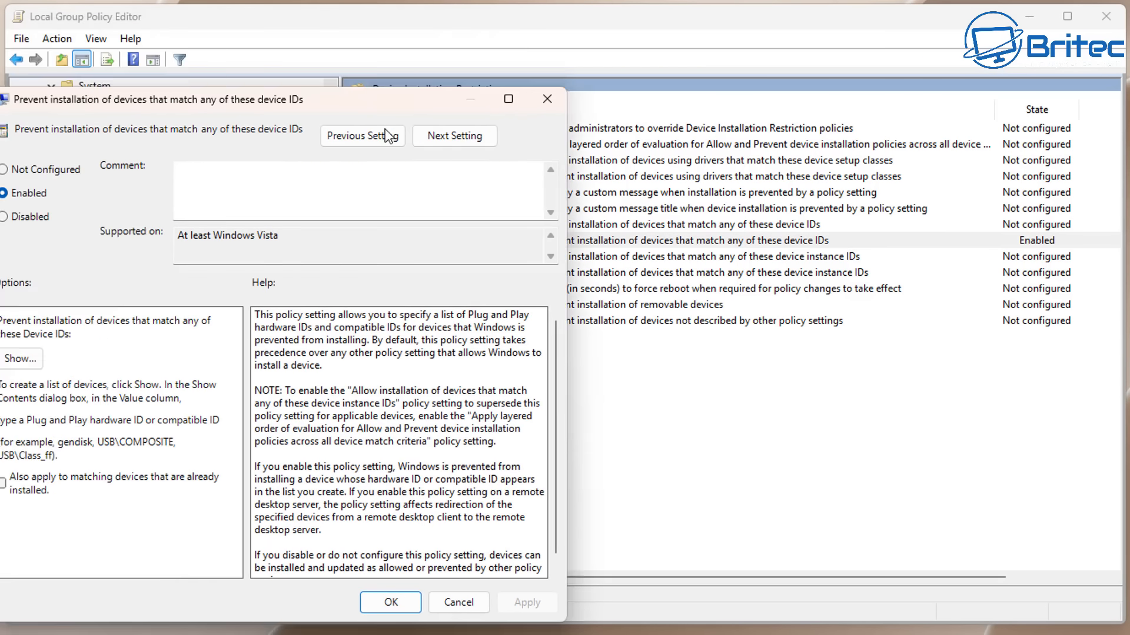
left_click_drag(385, 129, 569, 59)
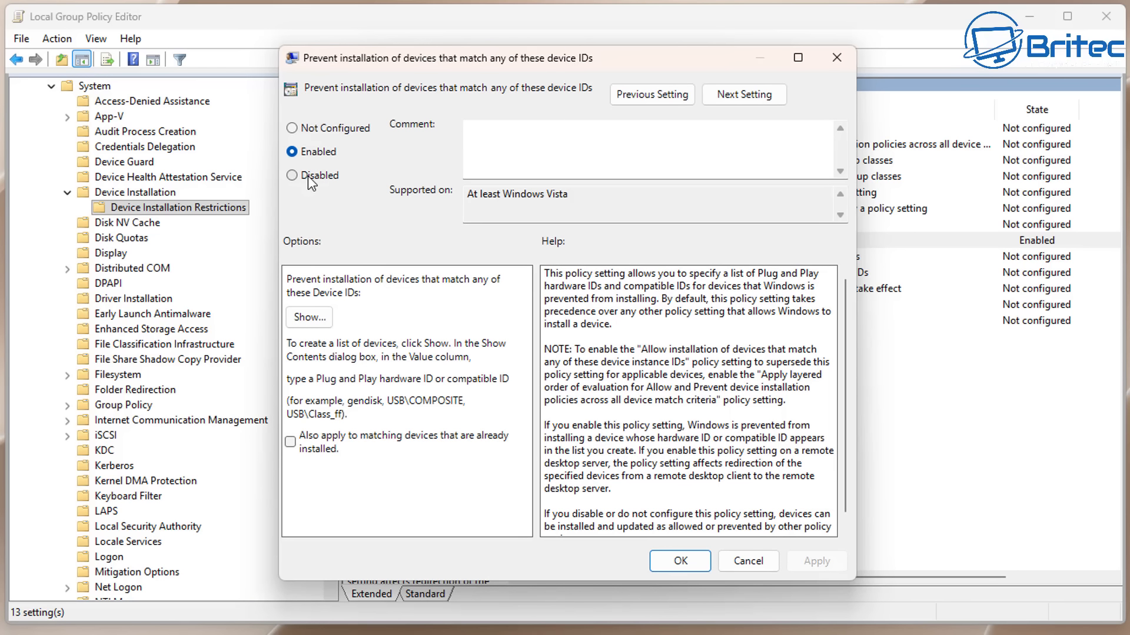
left_click(310, 317)
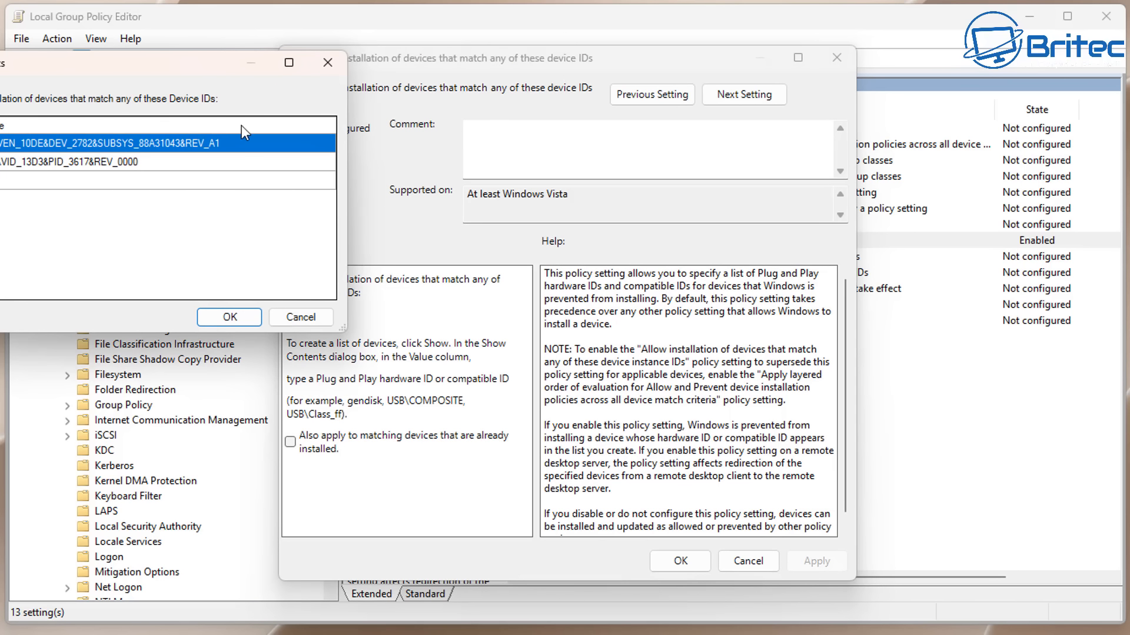
left_click_drag(213, 75, 565, 163)
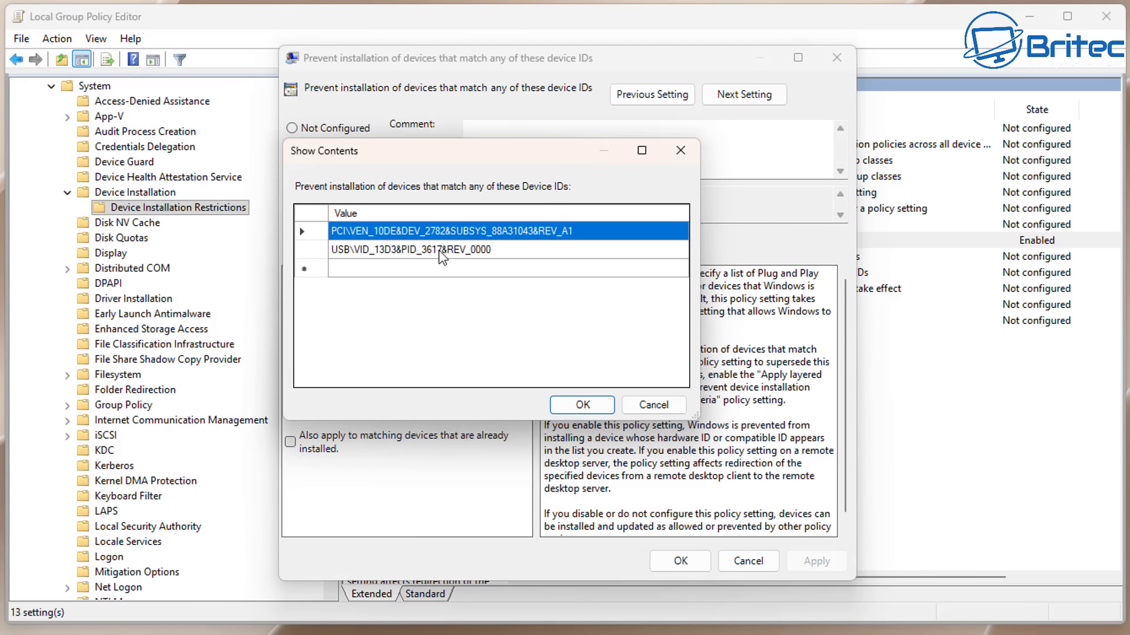
left_click(441, 250)
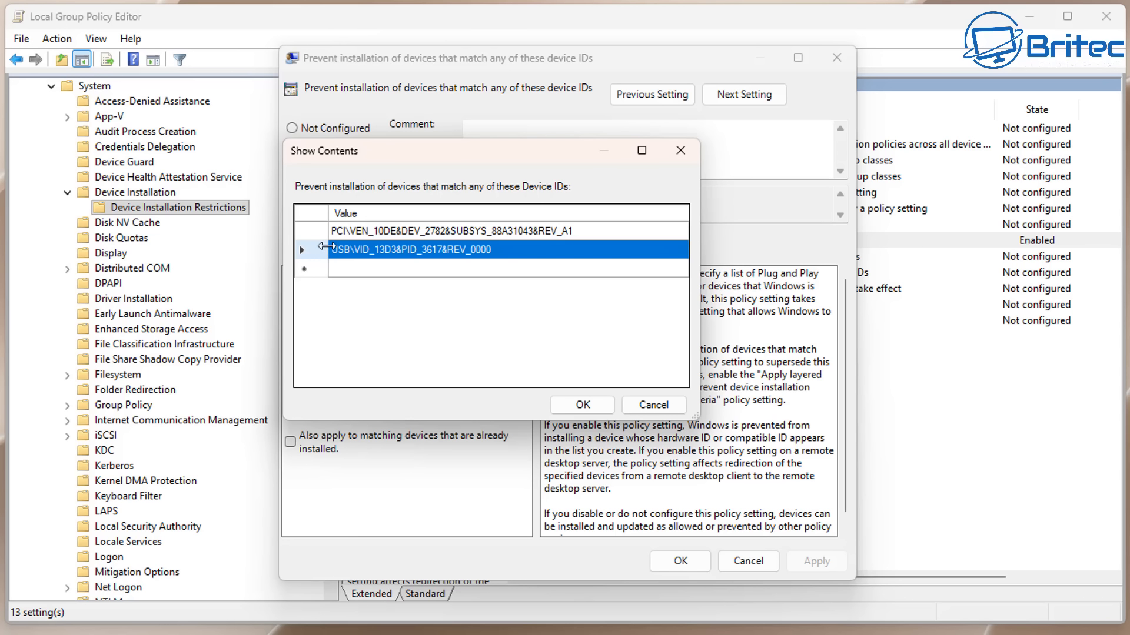
left_click(653, 405)
Set the policy to Not Configured, apply the change and close the policy's settings
left_click(304, 129)
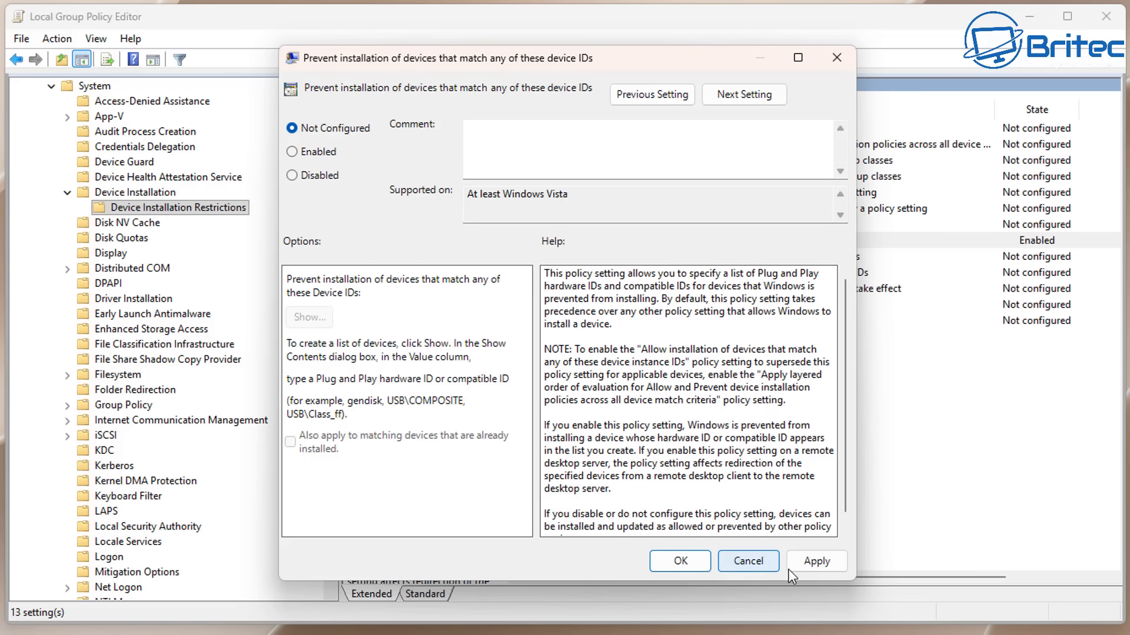
left_click(817, 562)
left_click(679, 561)
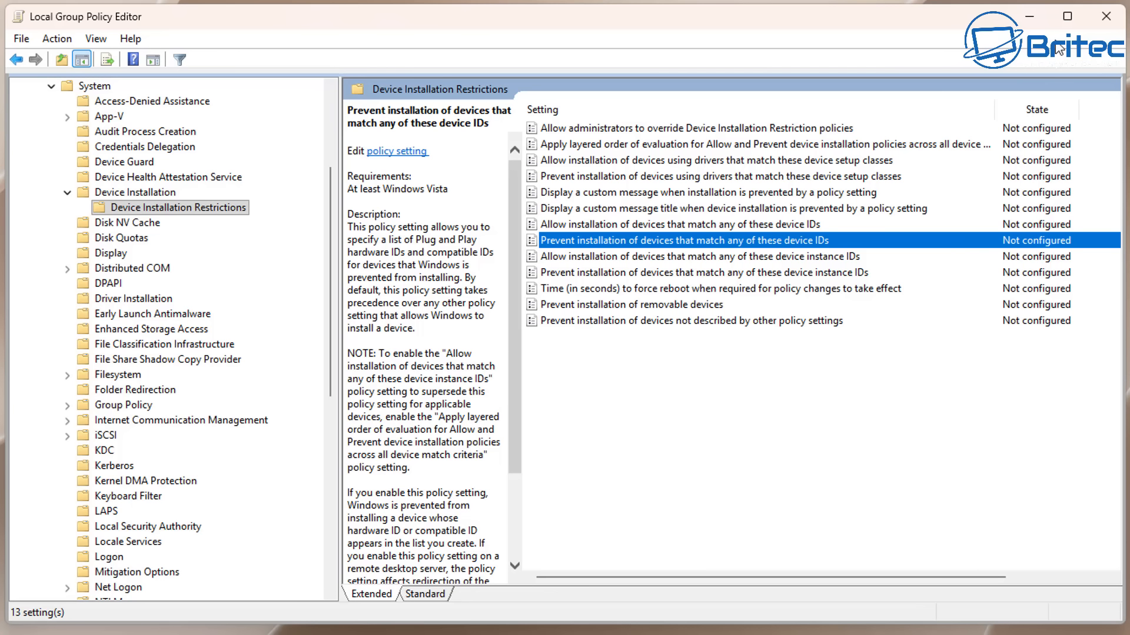
Close the Local Group Policy Editor and open Registry Editor by searching Windows for "regedit"
left_click(1104, 24)
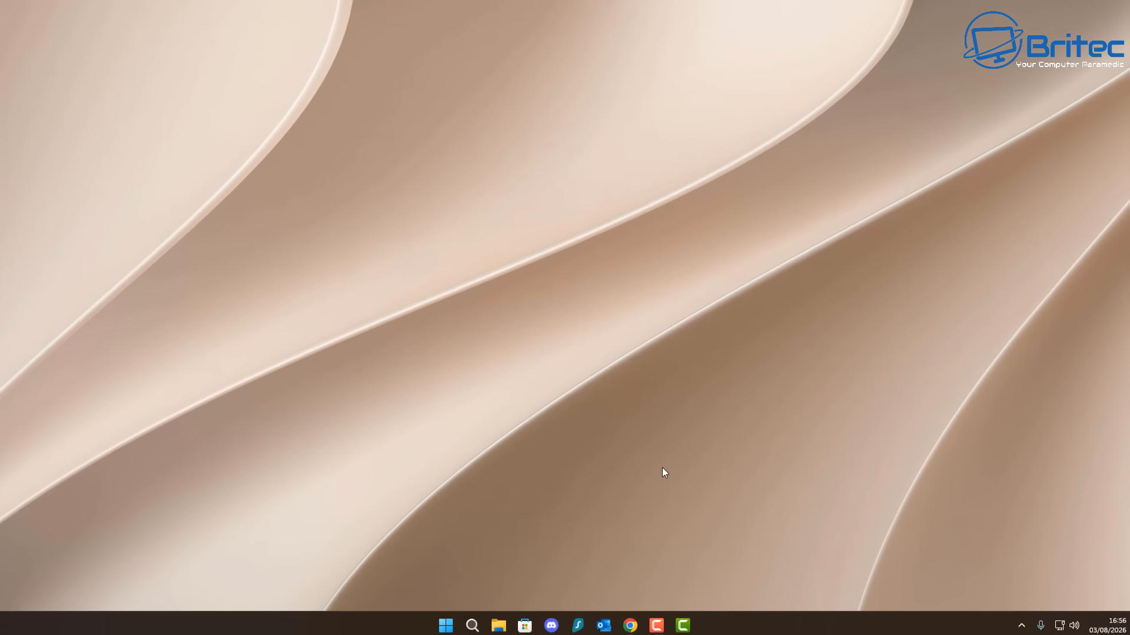
left_click(475, 615)
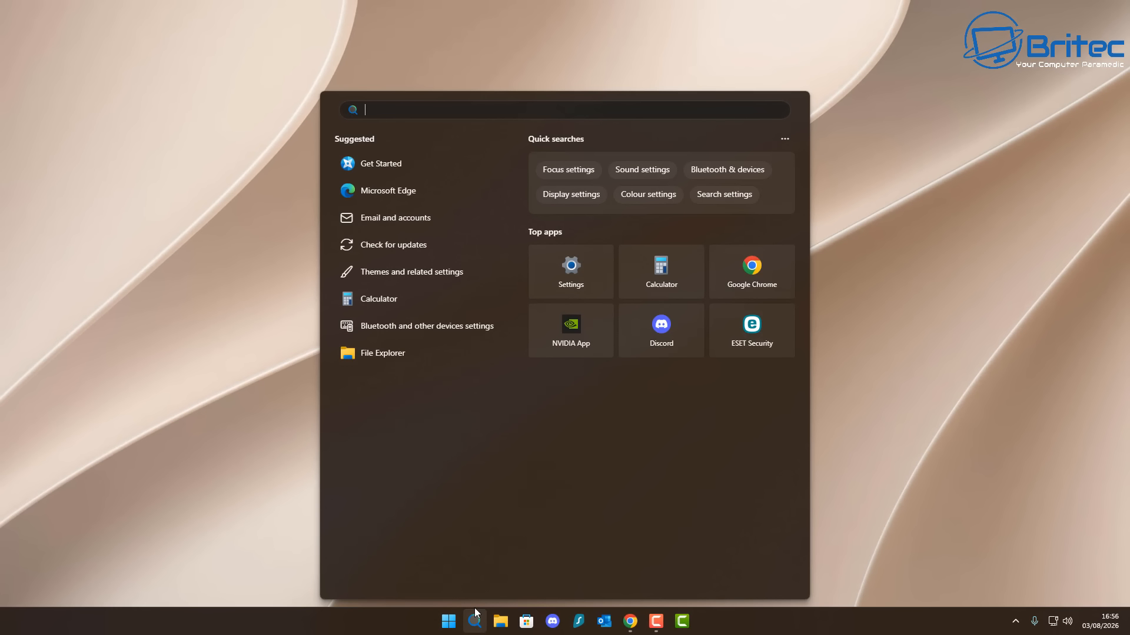
type("regedit")
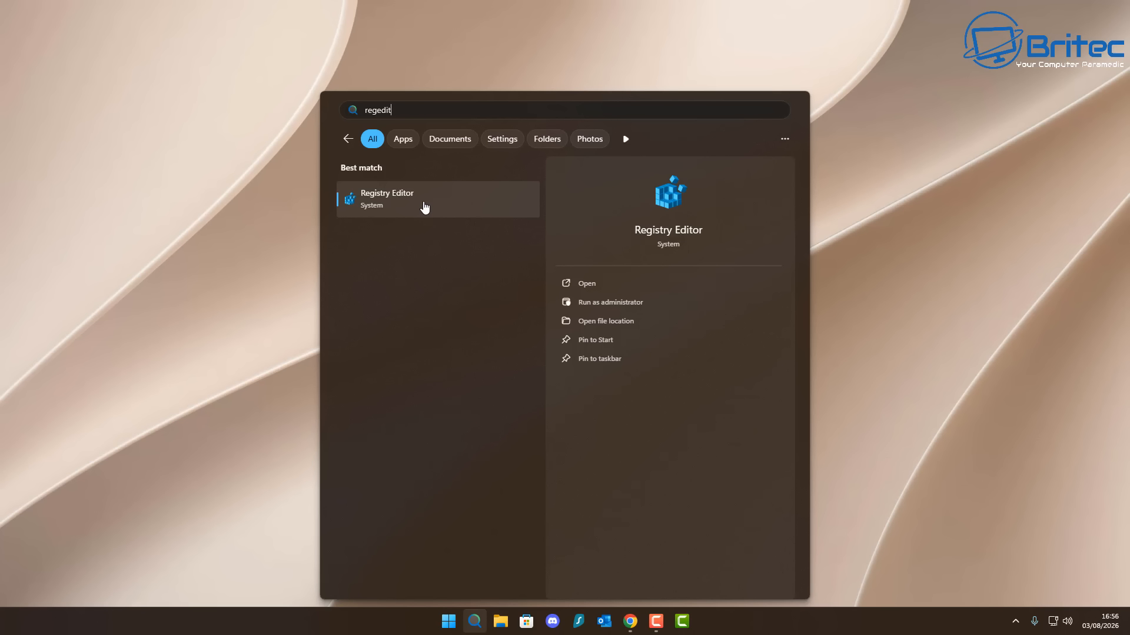
left_click(425, 207)
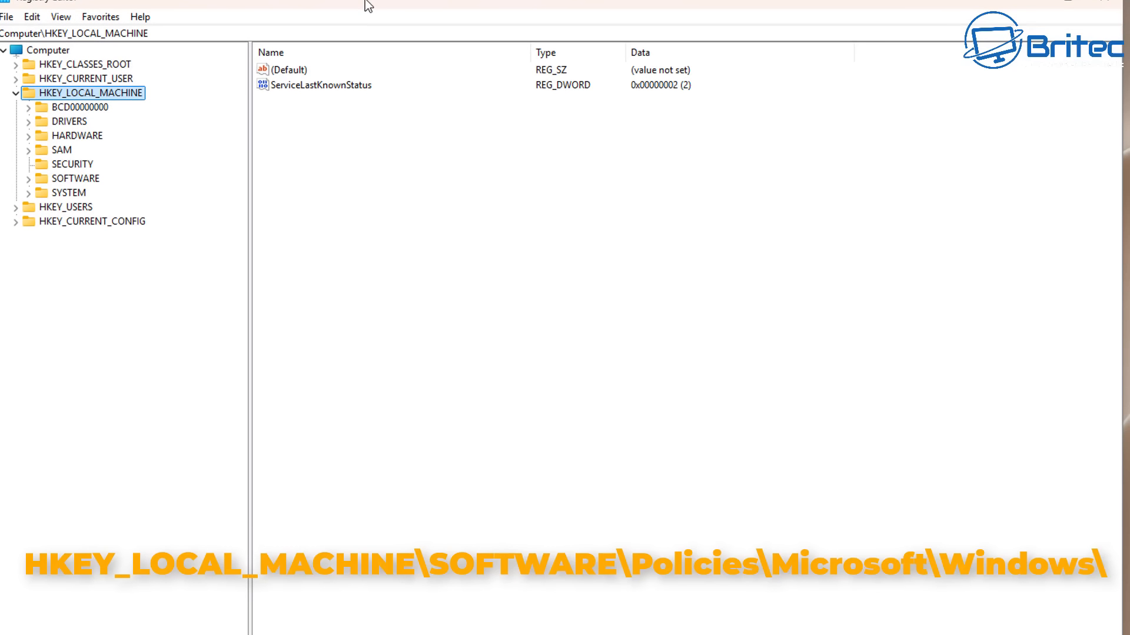
Expand the HKEY_LOCAL_MACHINE hive down to SOFTWARE\Policies in the registry tree
left_click(16, 93)
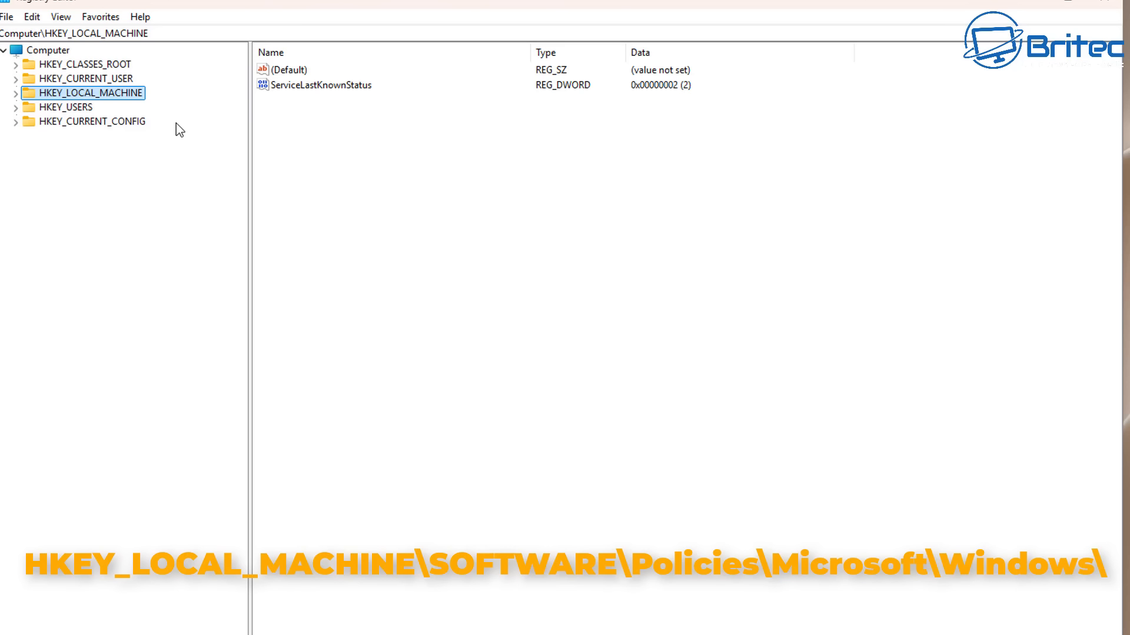
left_click(14, 94)
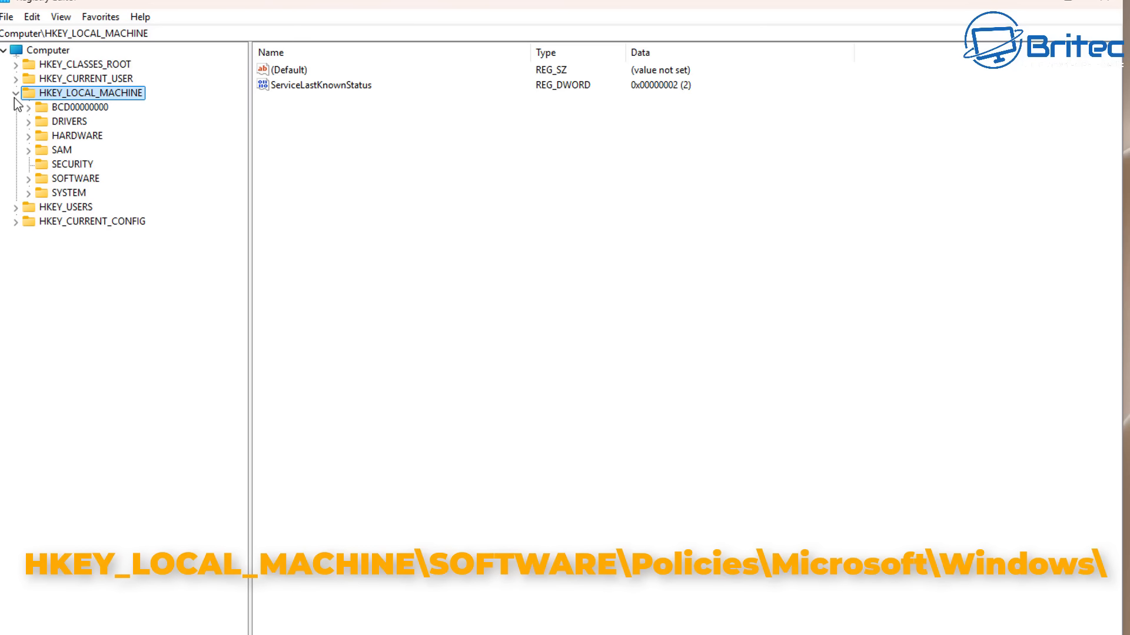
left_click(393, 327)
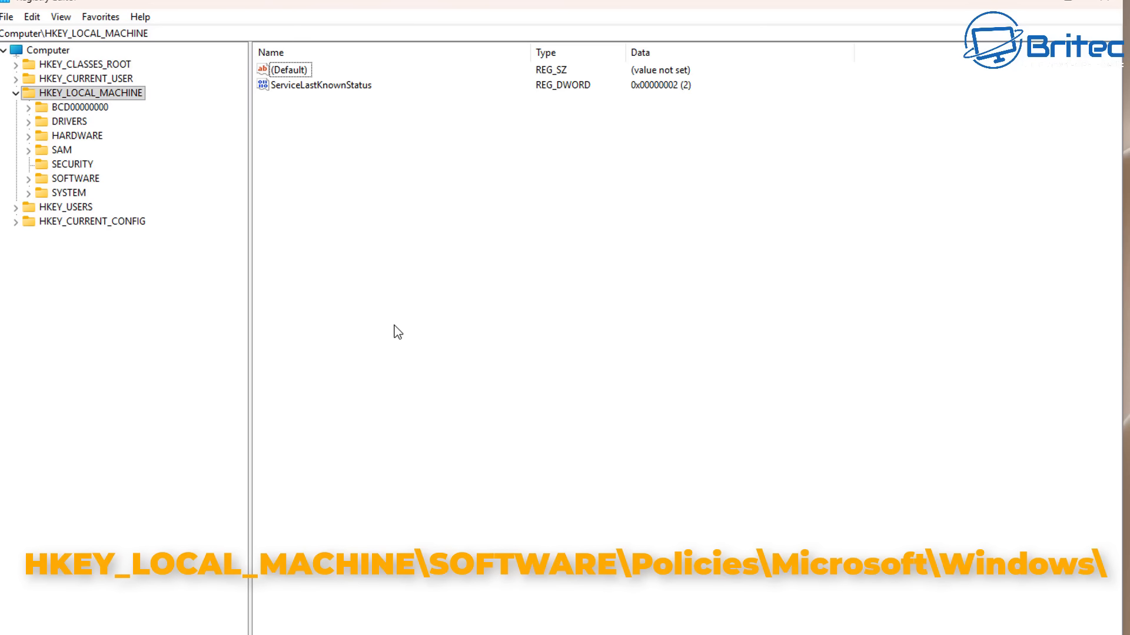
left_click(79, 179)
left_click(28, 180)
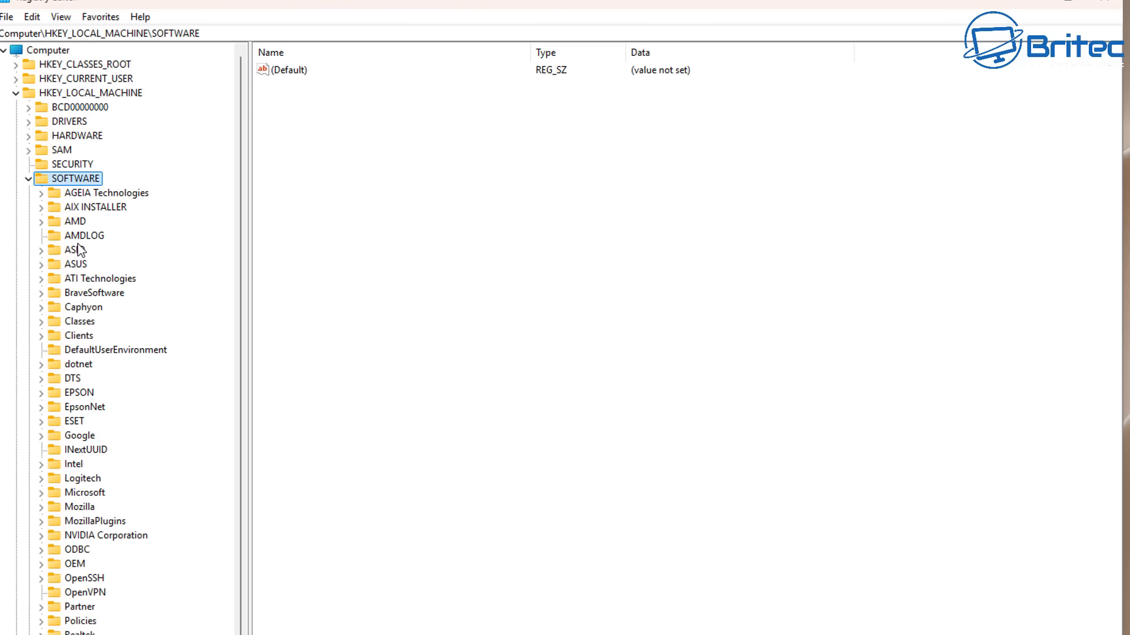
scroll(94, 300, "down", 1)
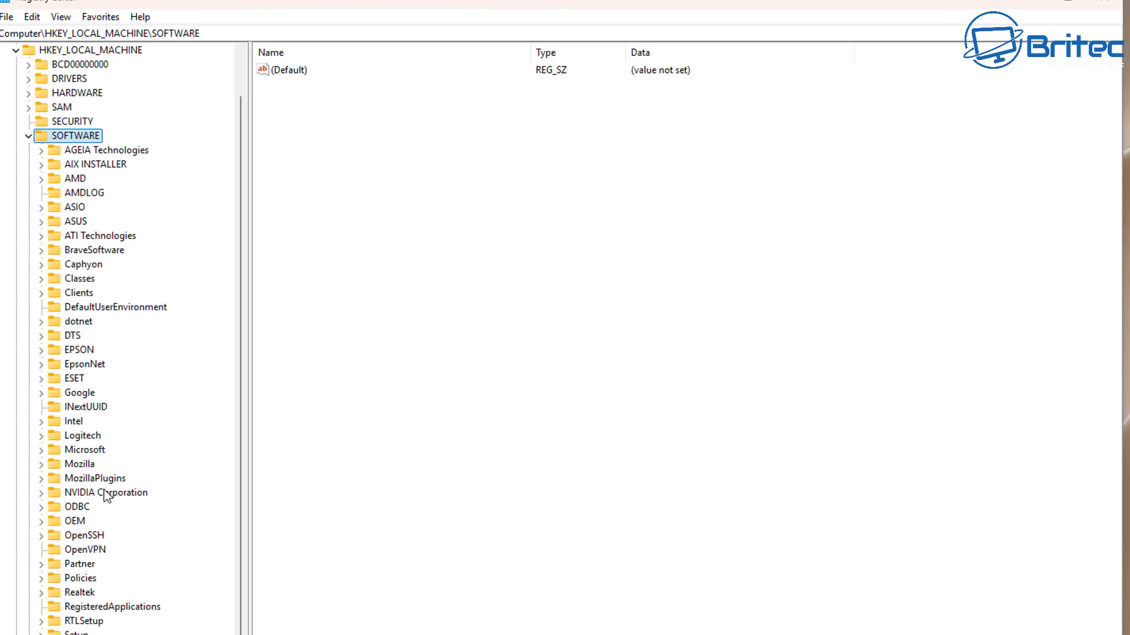
left_click(82, 580)
left_click(45, 580)
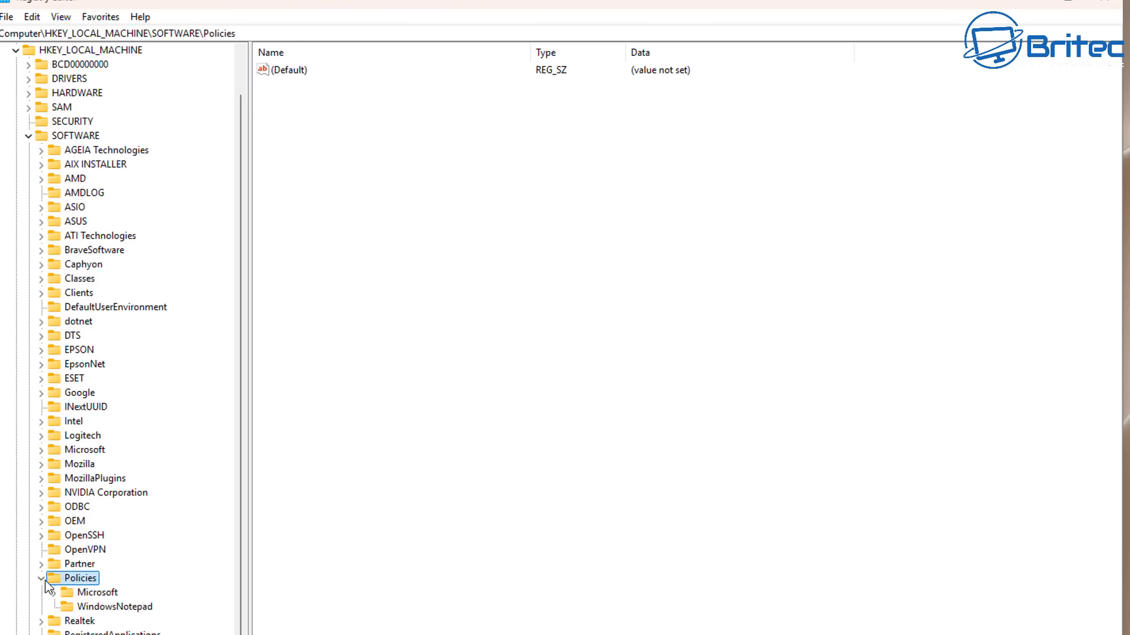
Open the Microsoft\Windows key under Policies, expand its subkeys and check its full registry path
left_click(100, 593)
left_click(53, 593)
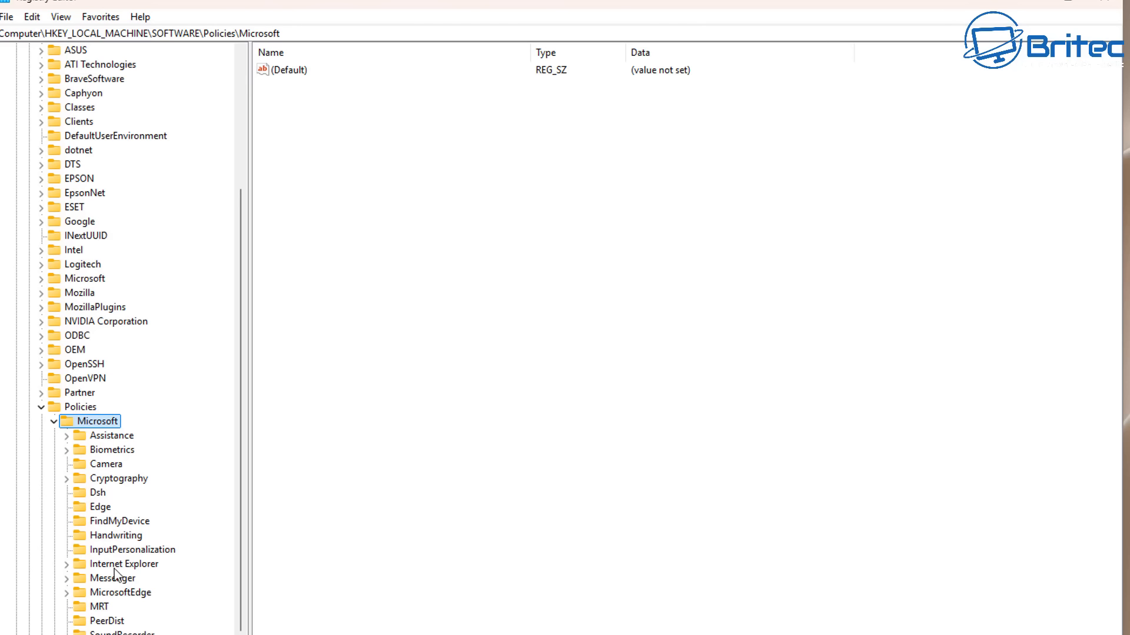
scroll(118, 576, "down", 3)
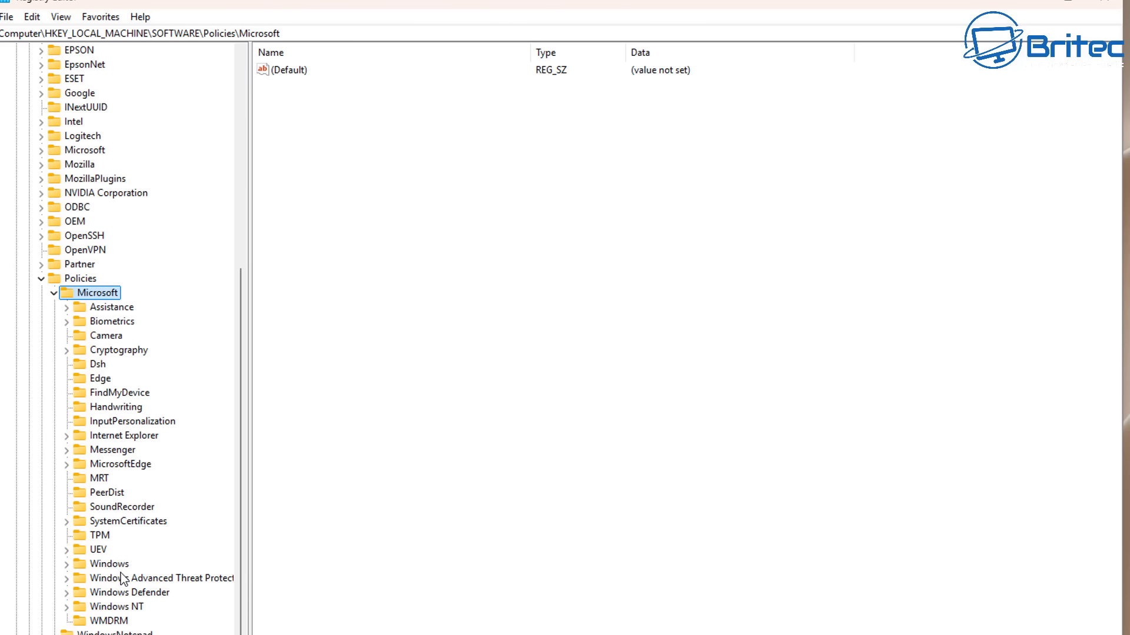
left_click(109, 565)
left_click(67, 565)
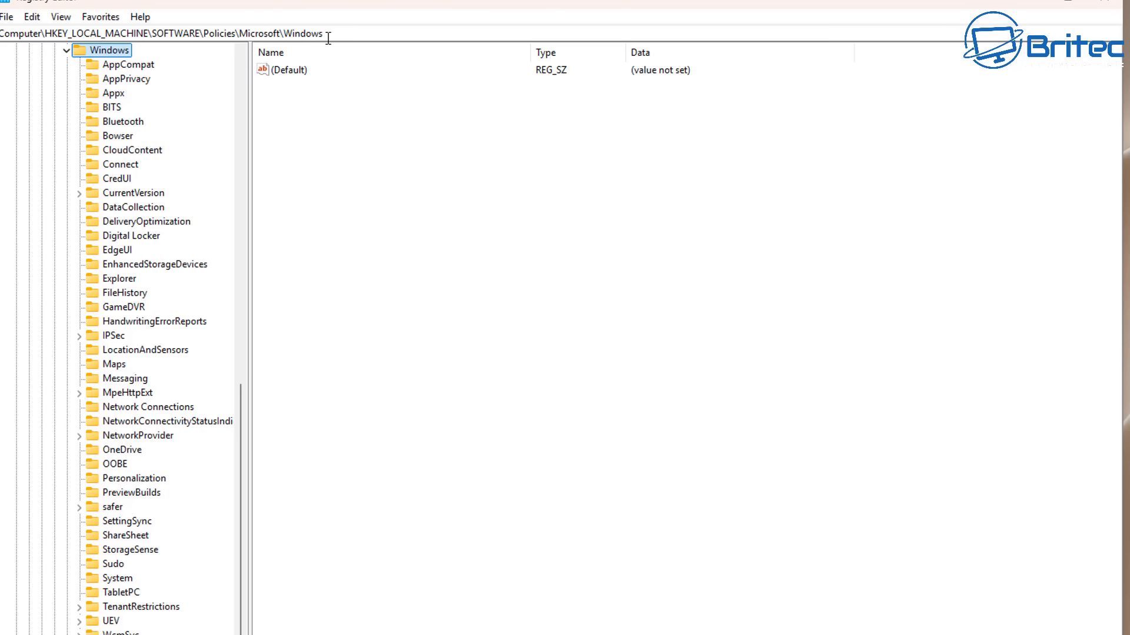
left_click_drag(324, 33, 4, 34)
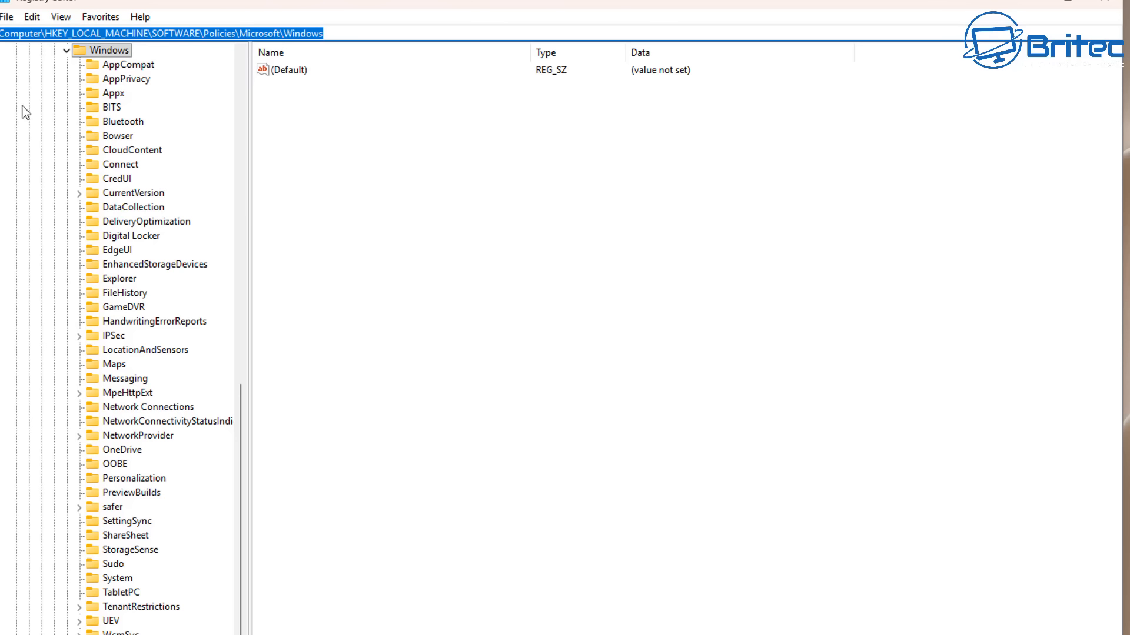
left_click(326, 176)
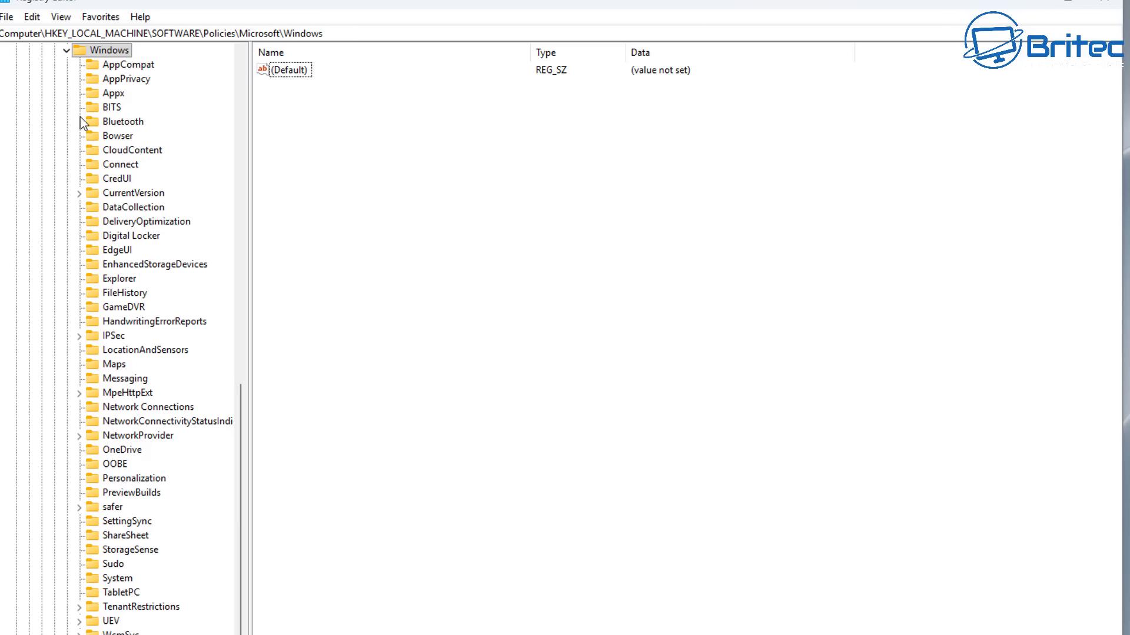
Create a new key named DeviceInstall under the Policies\Microsoft\Windows key
right_click(111, 52)
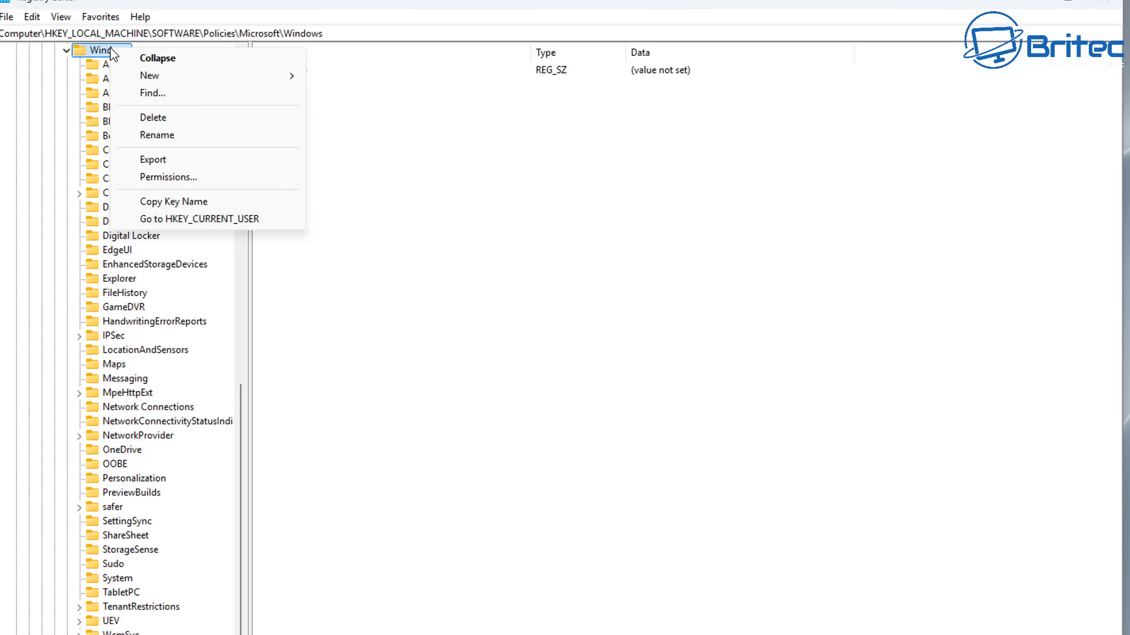
mouse_move(199, 79)
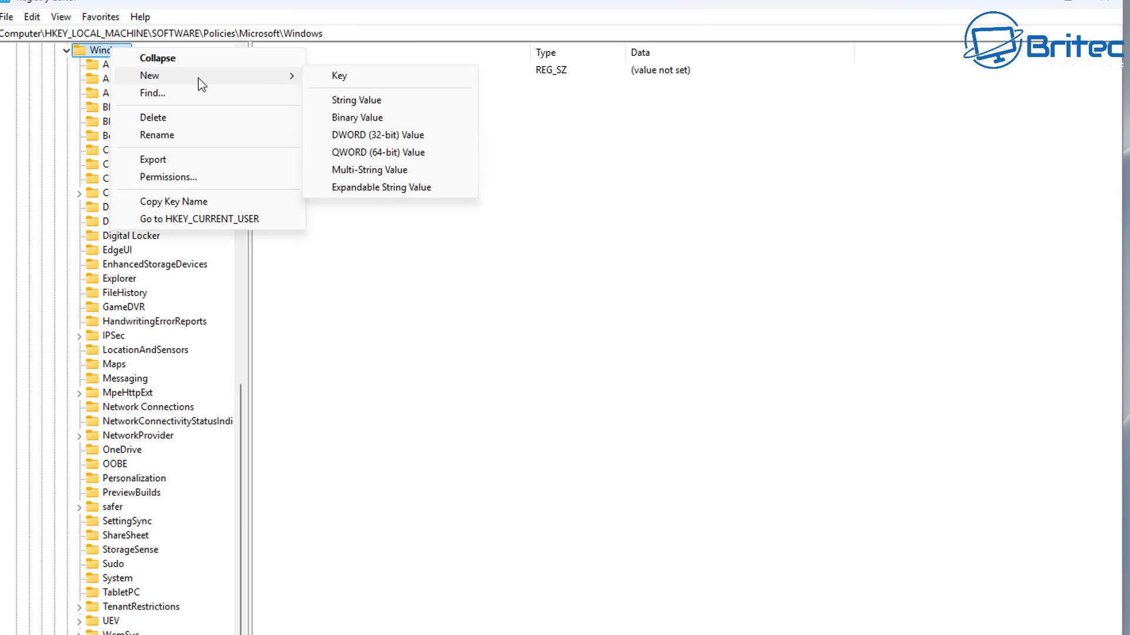
left_click(331, 76)
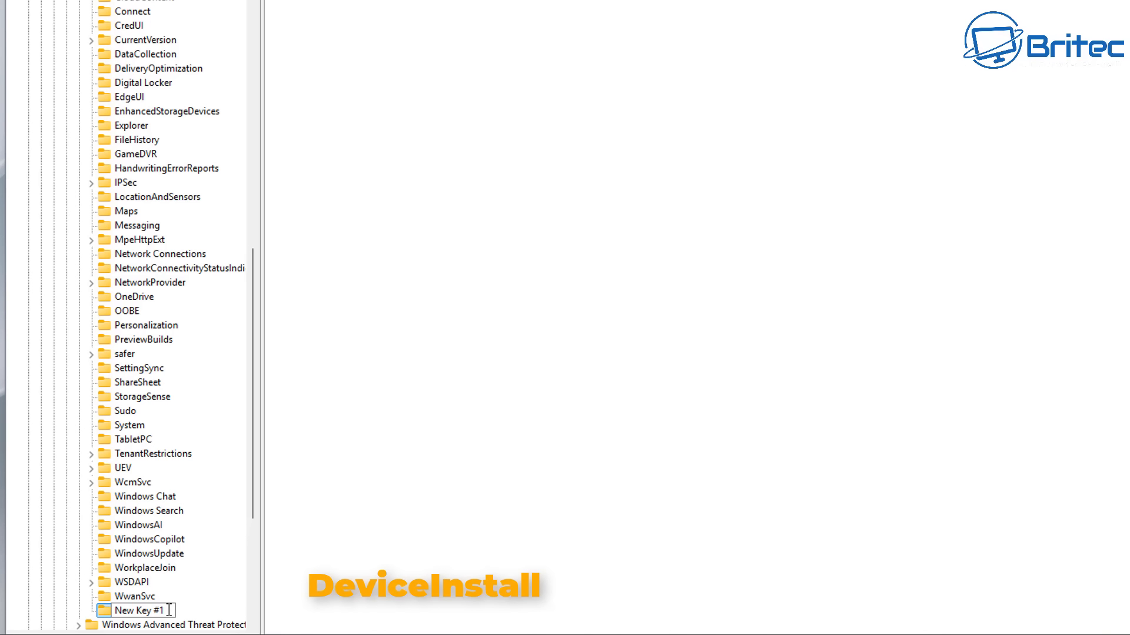
type("DeviceInstall")
key("Return")
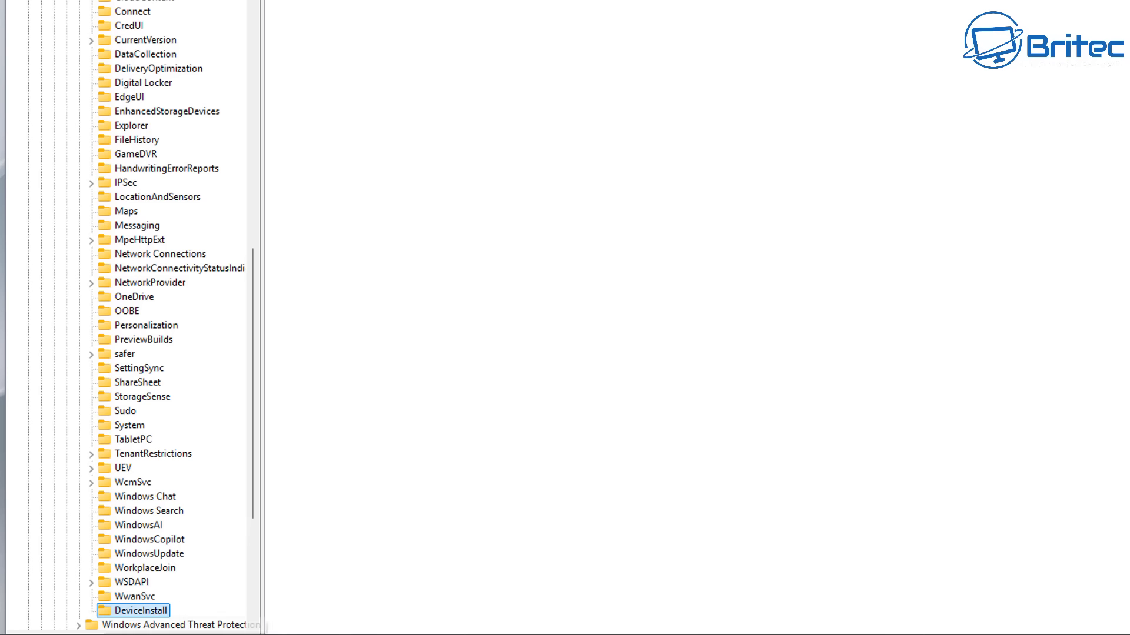
Create a new subkey named Restrictions inside the DeviceInstall key
scroll(162, 538, "down", 6)
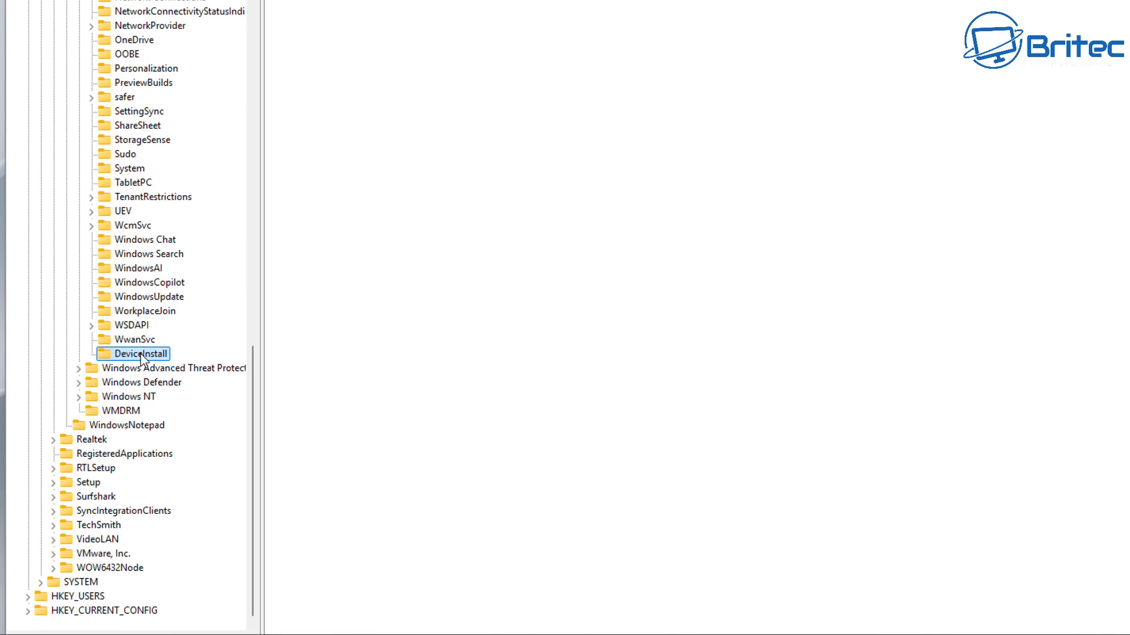
right_click(142, 355)
mouse_move(252, 382)
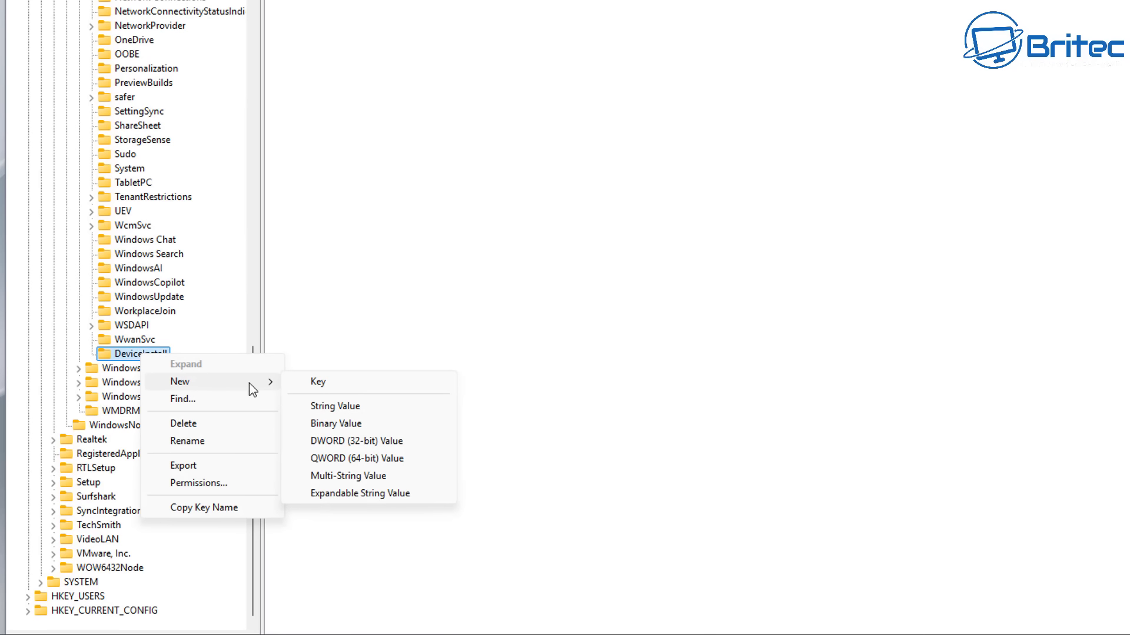
left_click(315, 383)
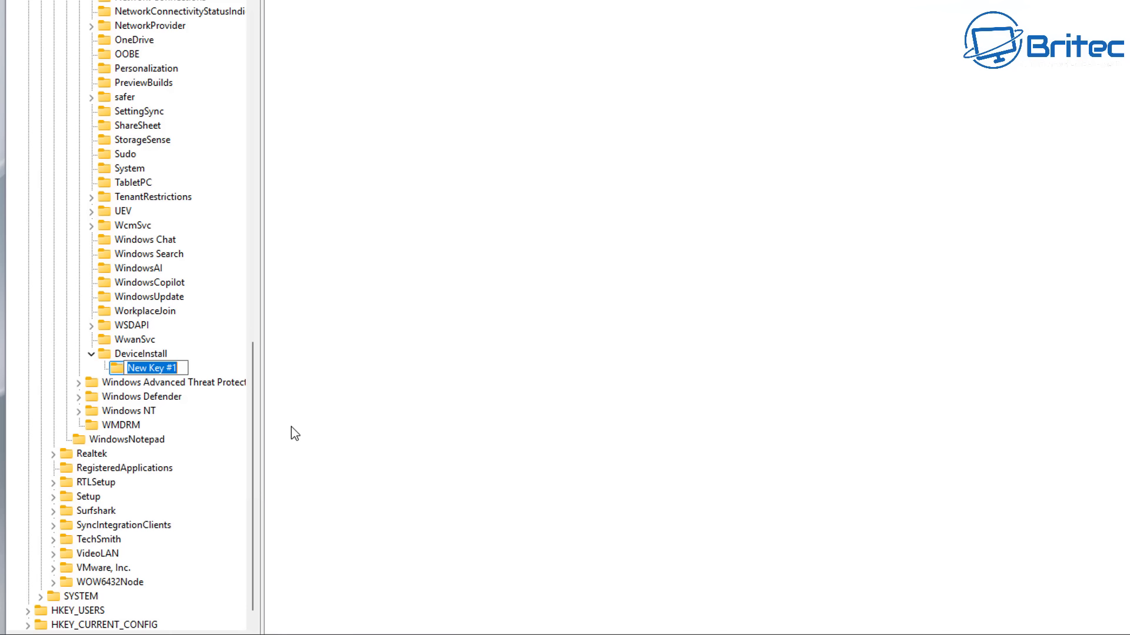
type("Res")
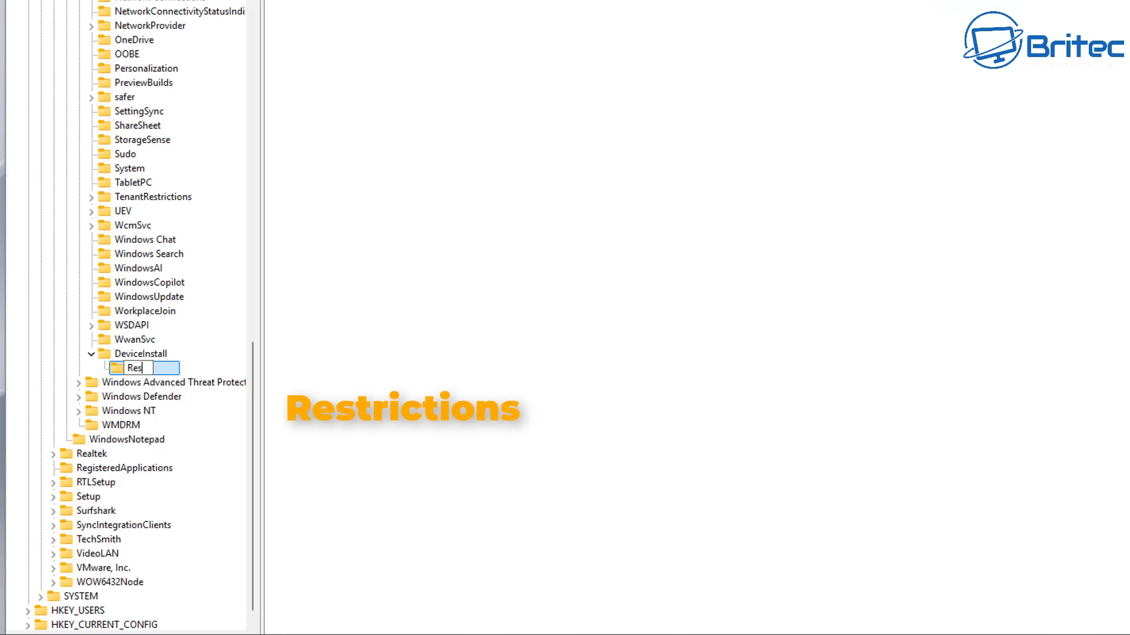
type("trictions")
key("Return")
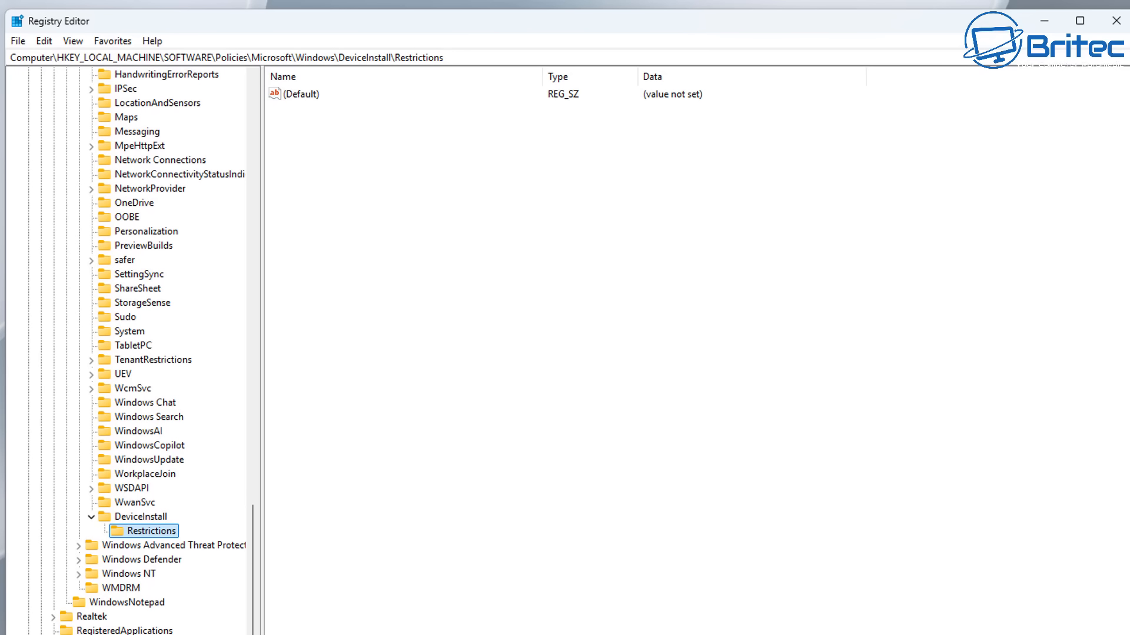
Create a DWORD (32-bit) value named DenyDeviceIDs in the Restrictions key
left_click(335, 213)
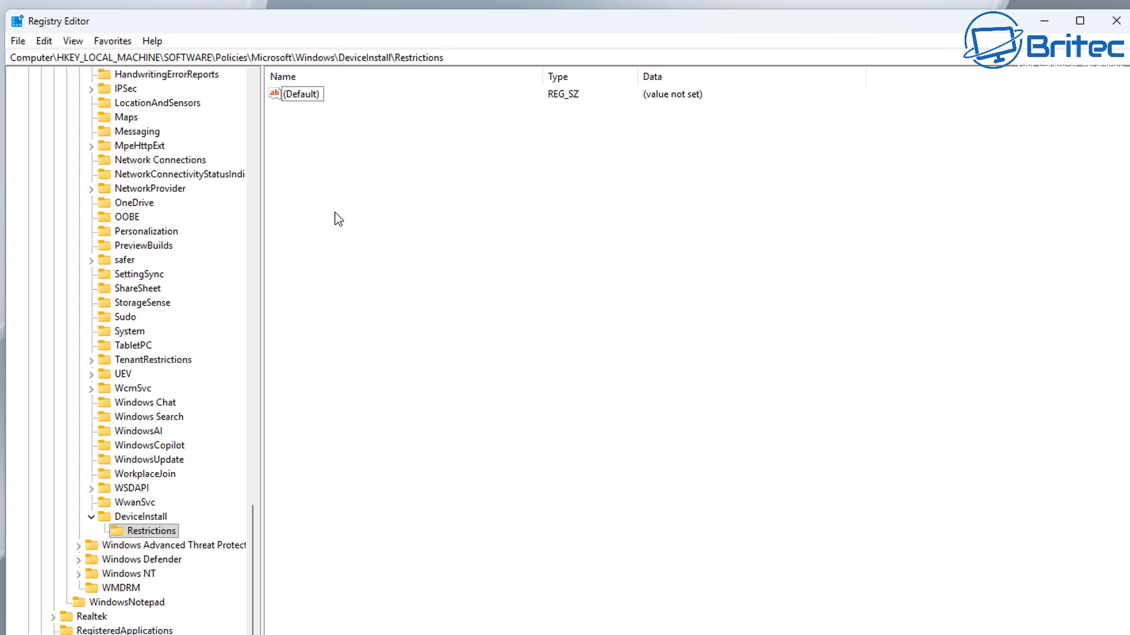
left_click(158, 531)
right_click(299, 147)
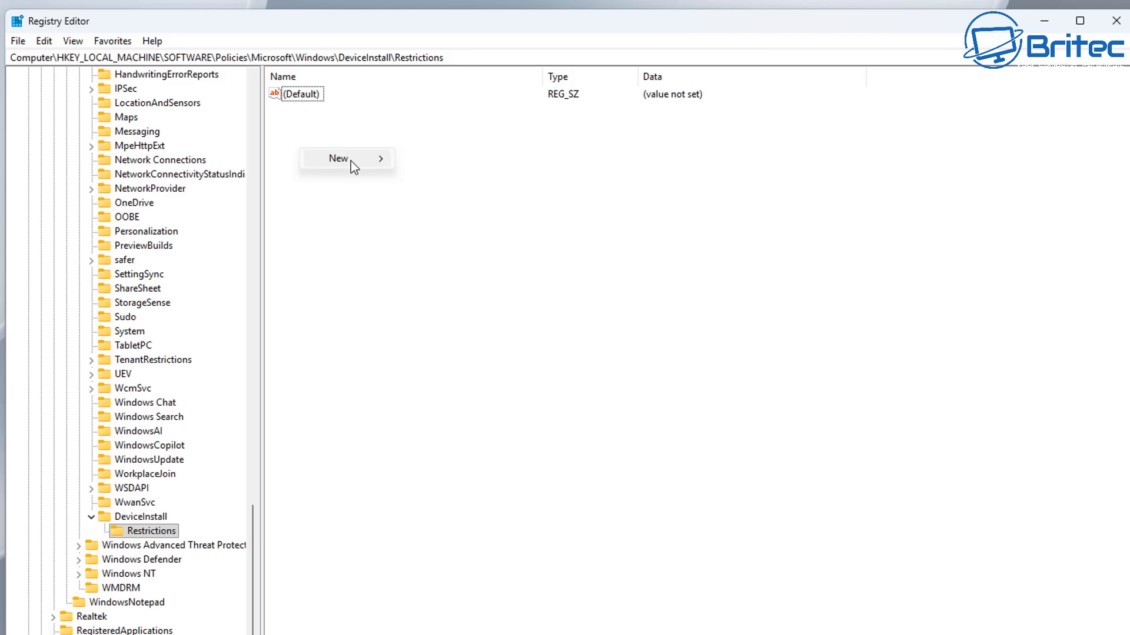
mouse_move(351, 161)
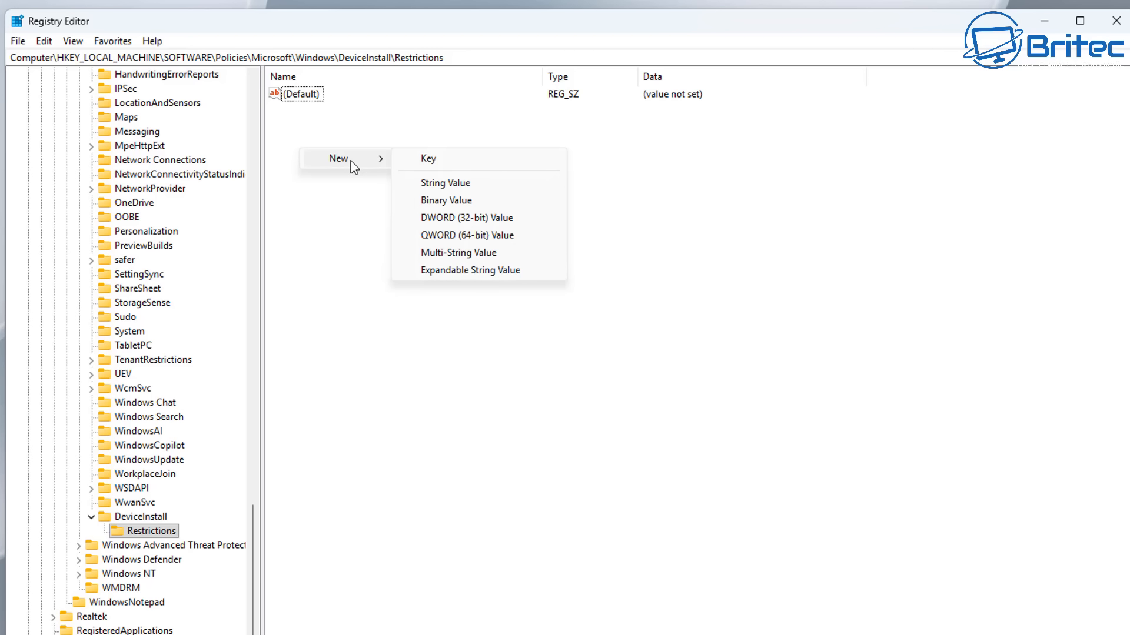
left_click(441, 221)
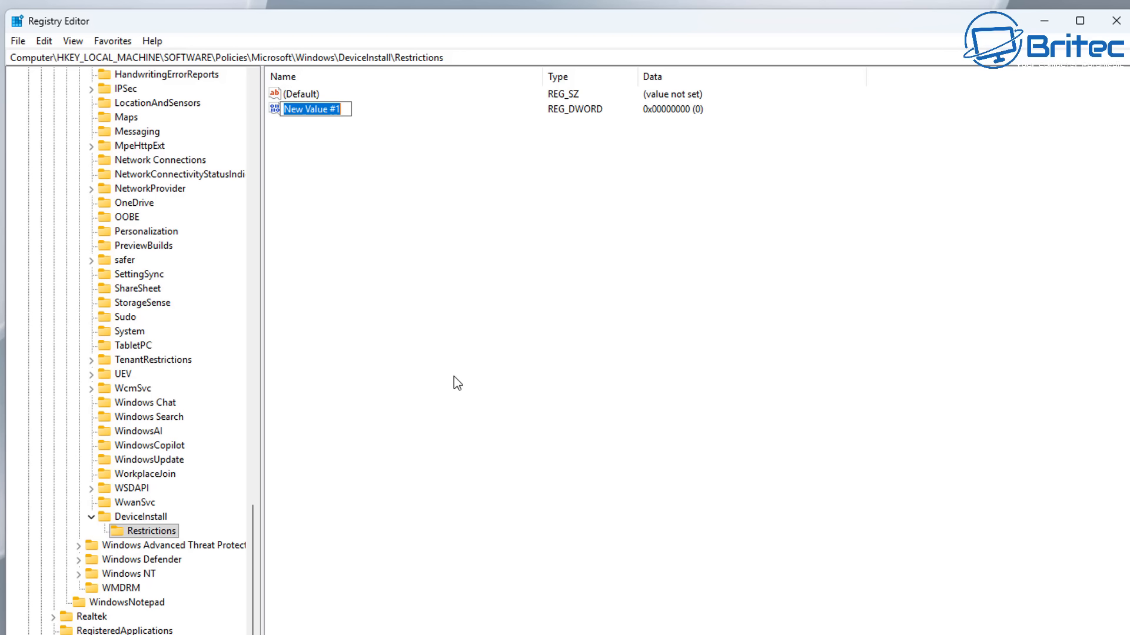
type("Deny")
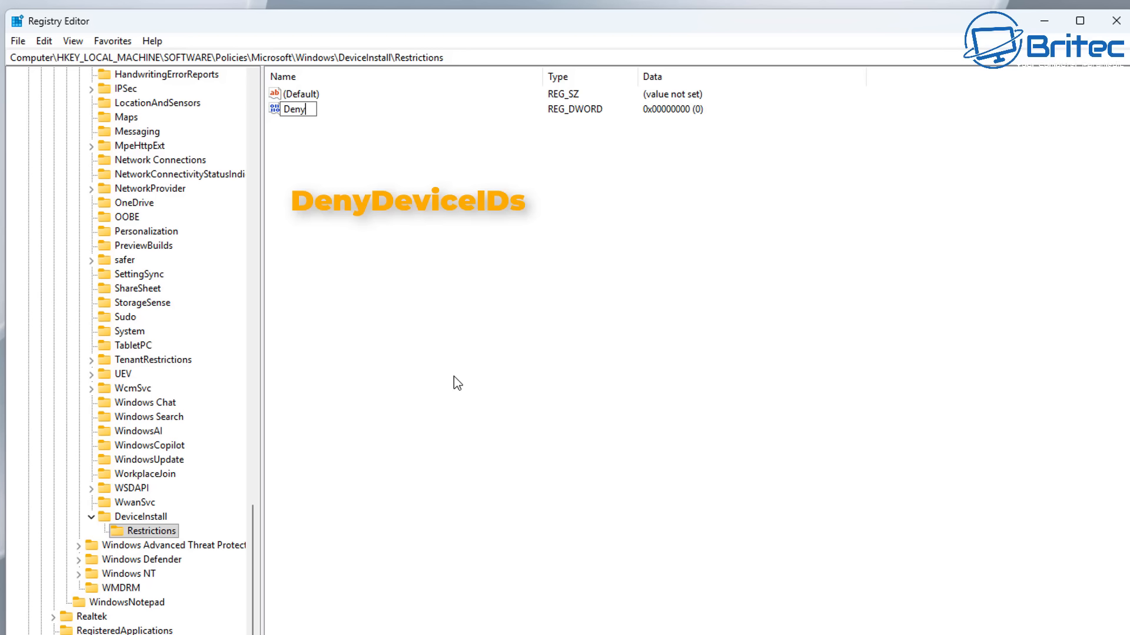
type("DeviceIDs")
key("Return")
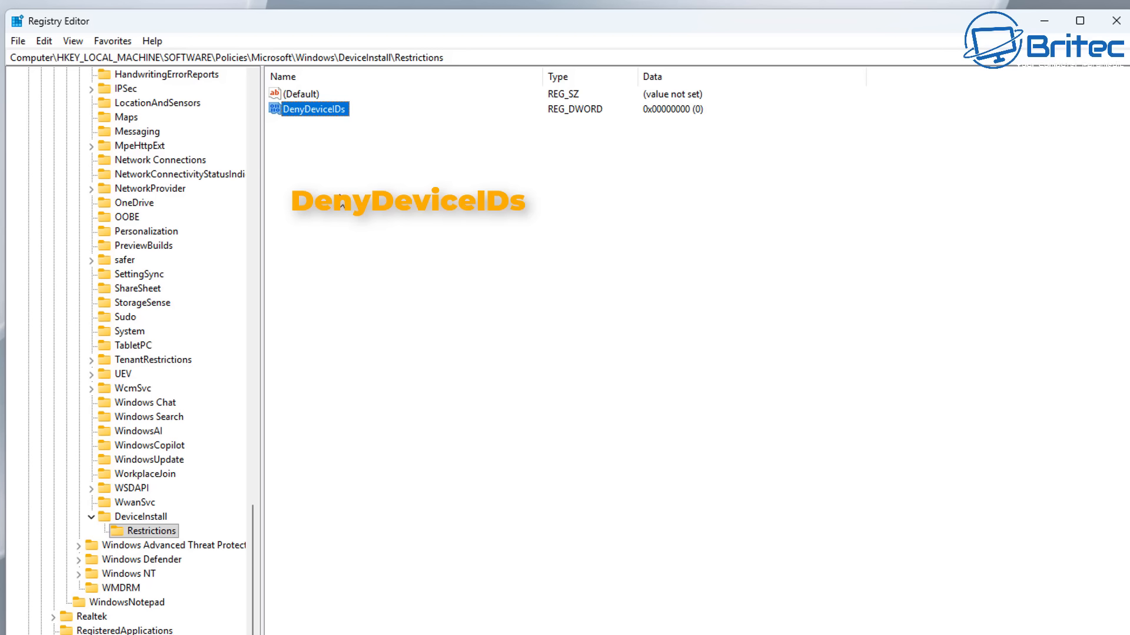
Set the value data of the DenyDeviceIDs DWORD to 1 and save it
double_click(312, 112)
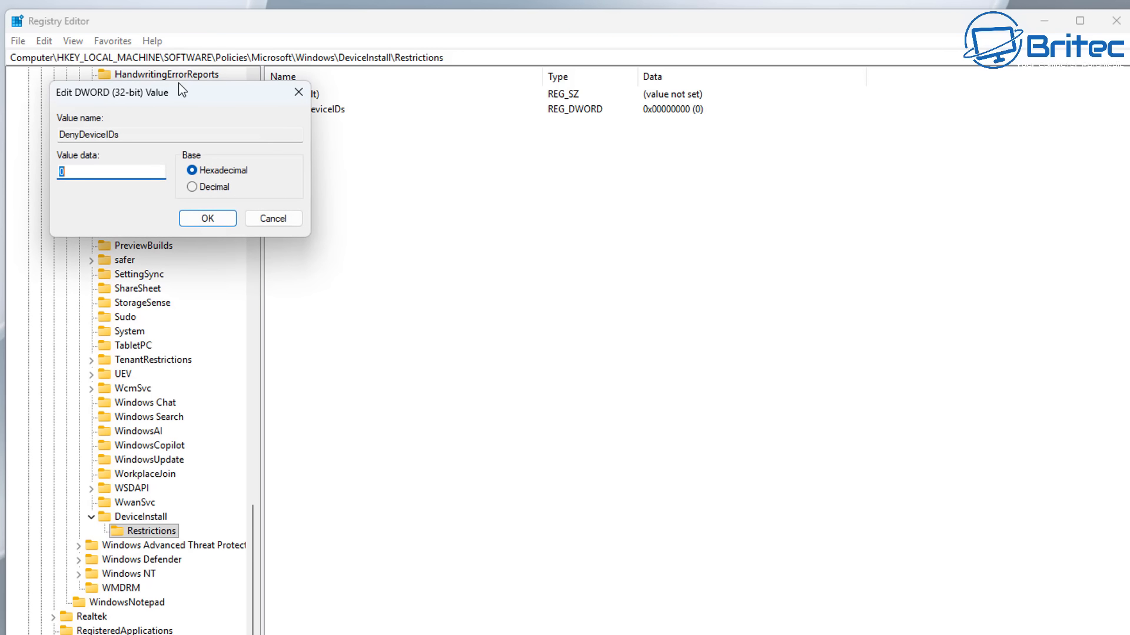
left_click_drag(141, 84, 392, 135)
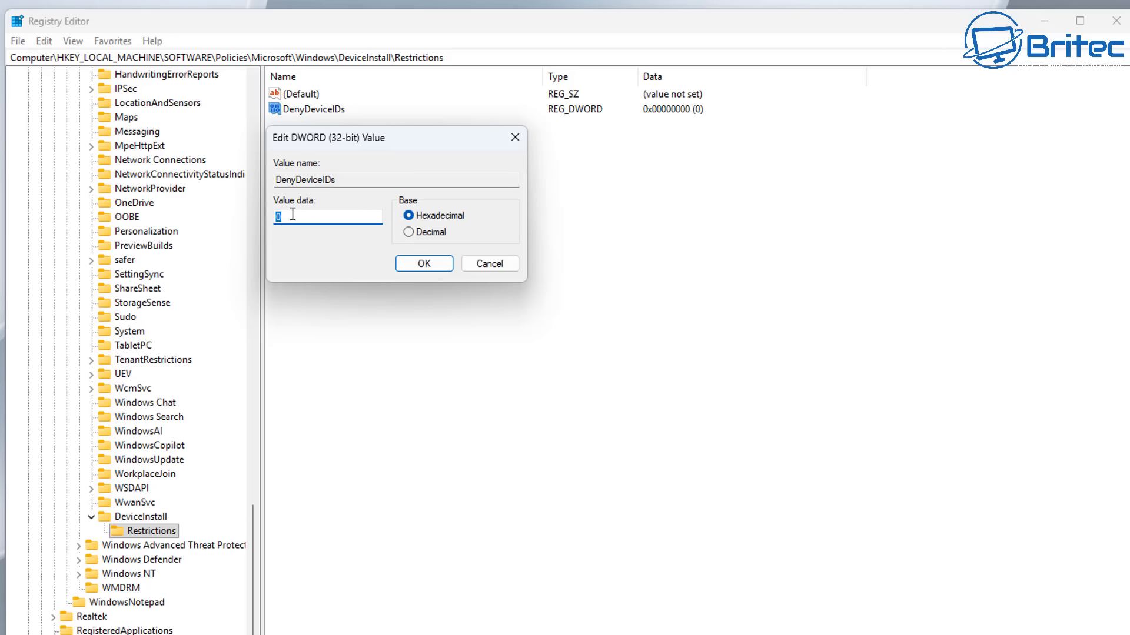
type("1")
left_click(432, 264)
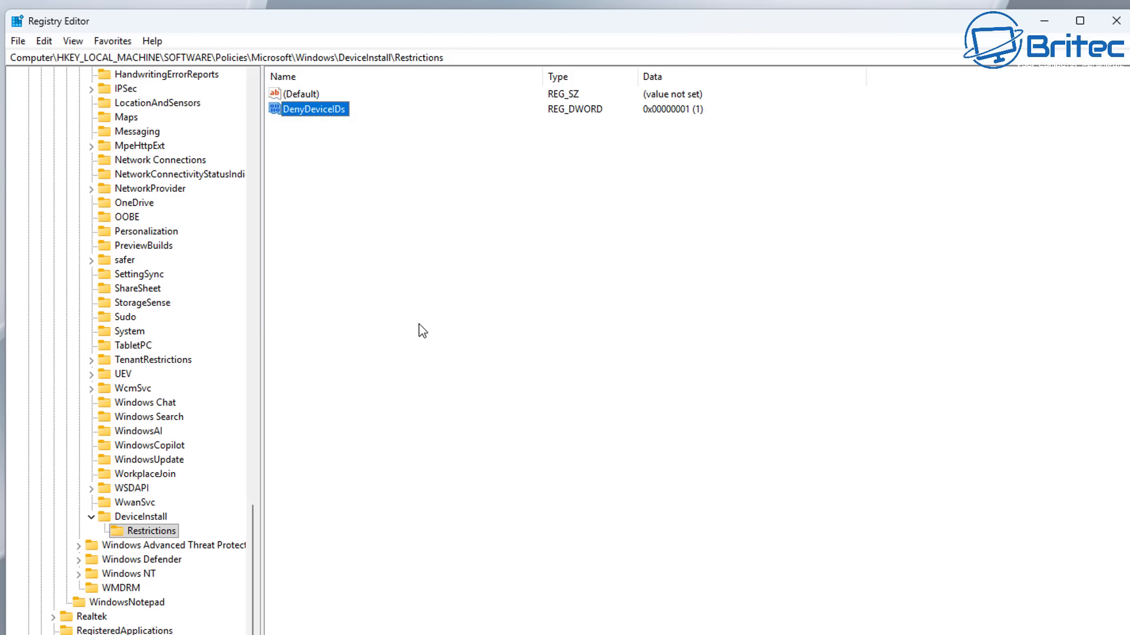
left_click(368, 283)
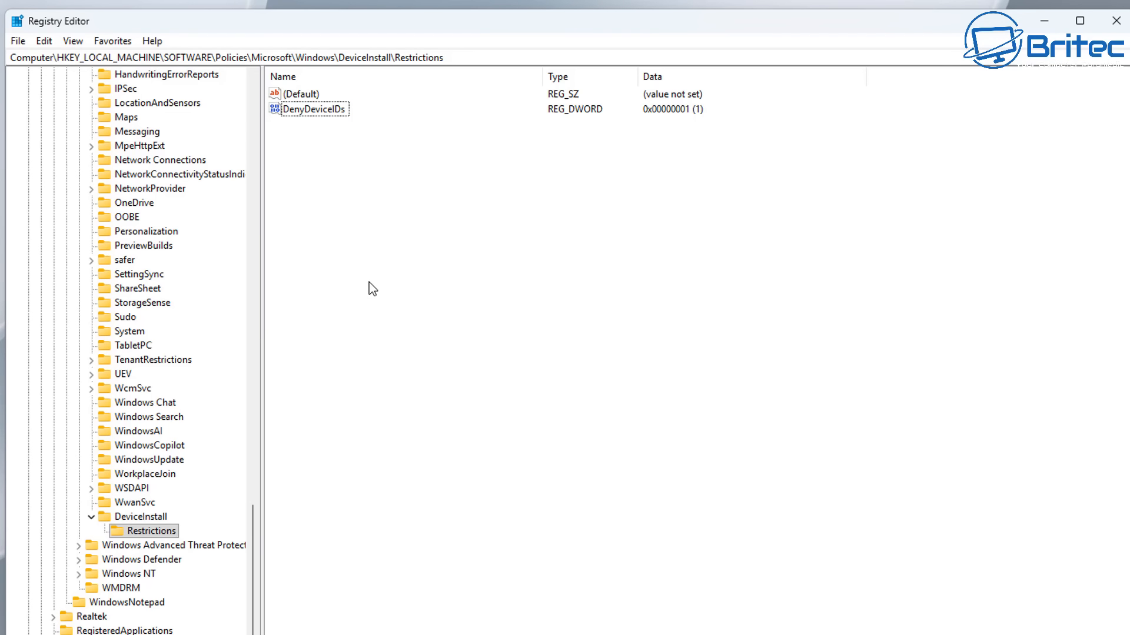
Create a new subkey named DenyDeviceIDs inside the Restrictions key
right_click(146, 531)
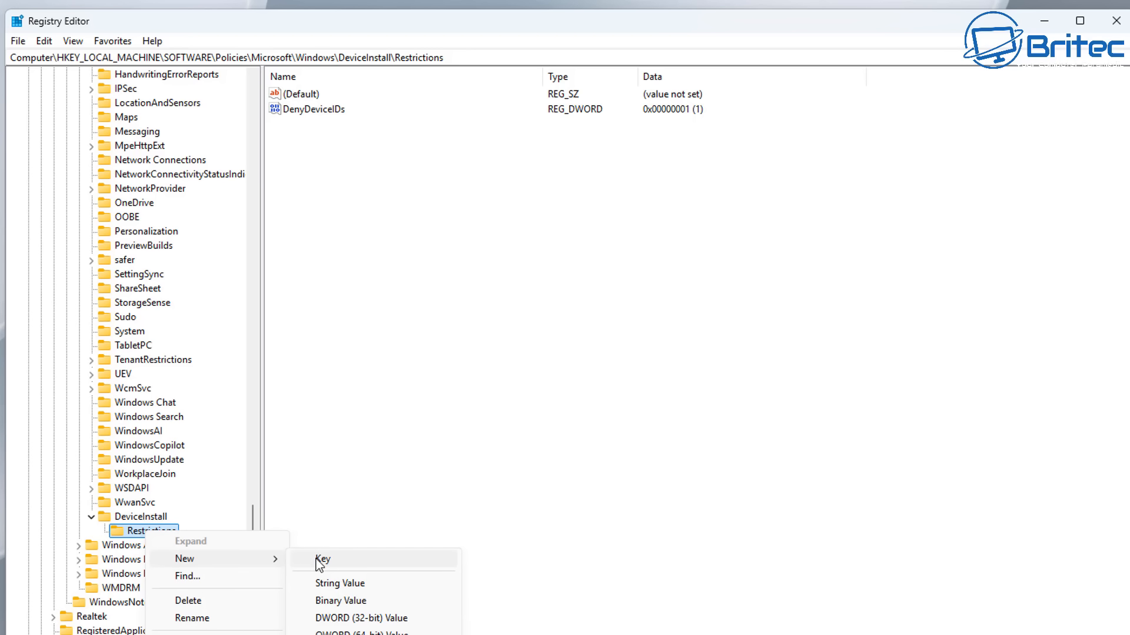
left_click(320, 562)
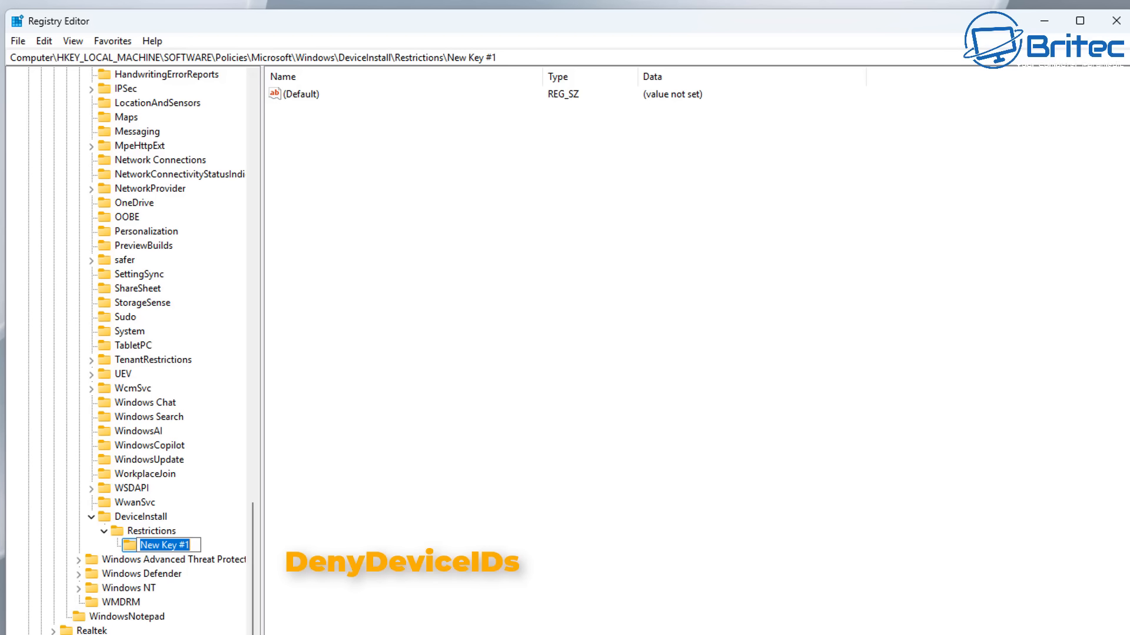
left_click(194, 542)
key("ctrl+a")
type("Den")
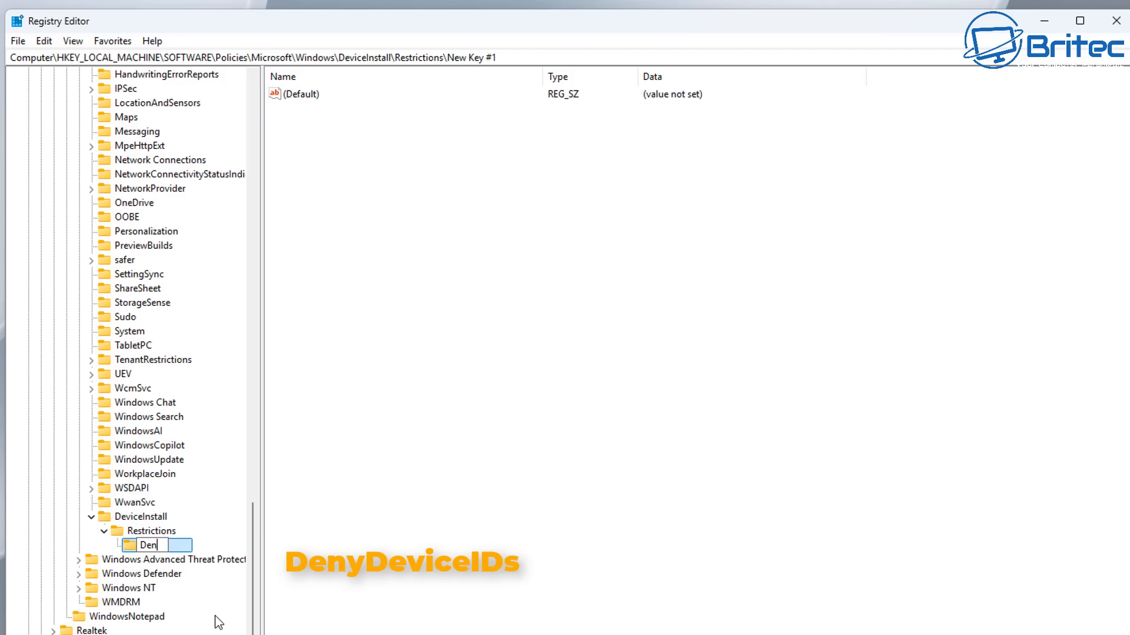
type("yDeviceIDs")
left_click(318, 593)
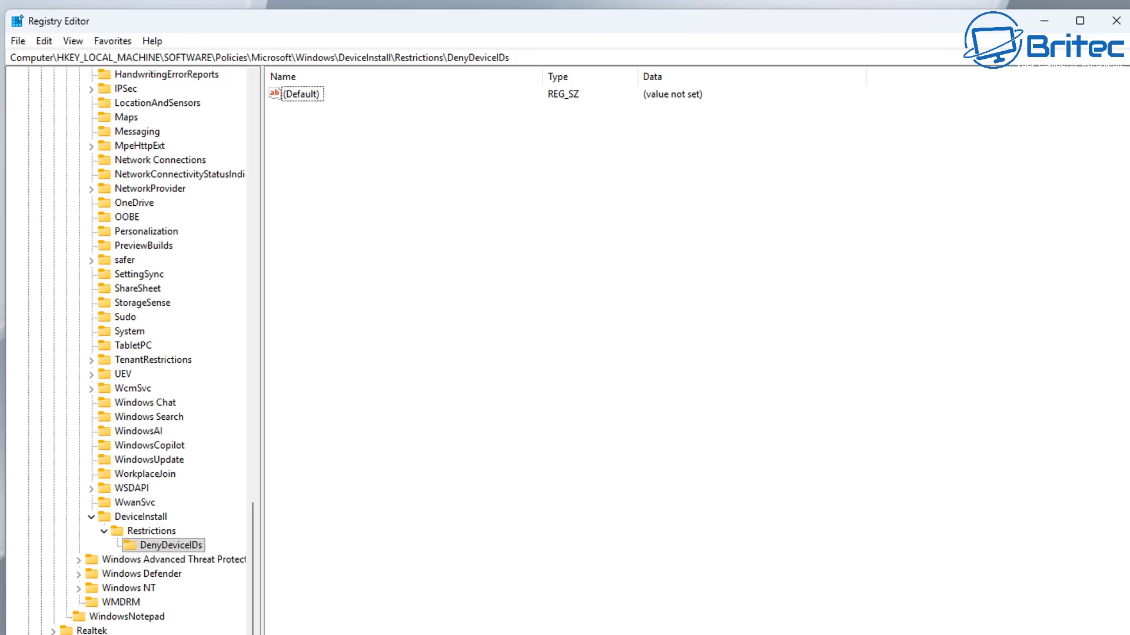
Switch to Device Manager, expand the Bluetooth category and open the properties of the Realtek Bluetooth Adapter
key("super+x")
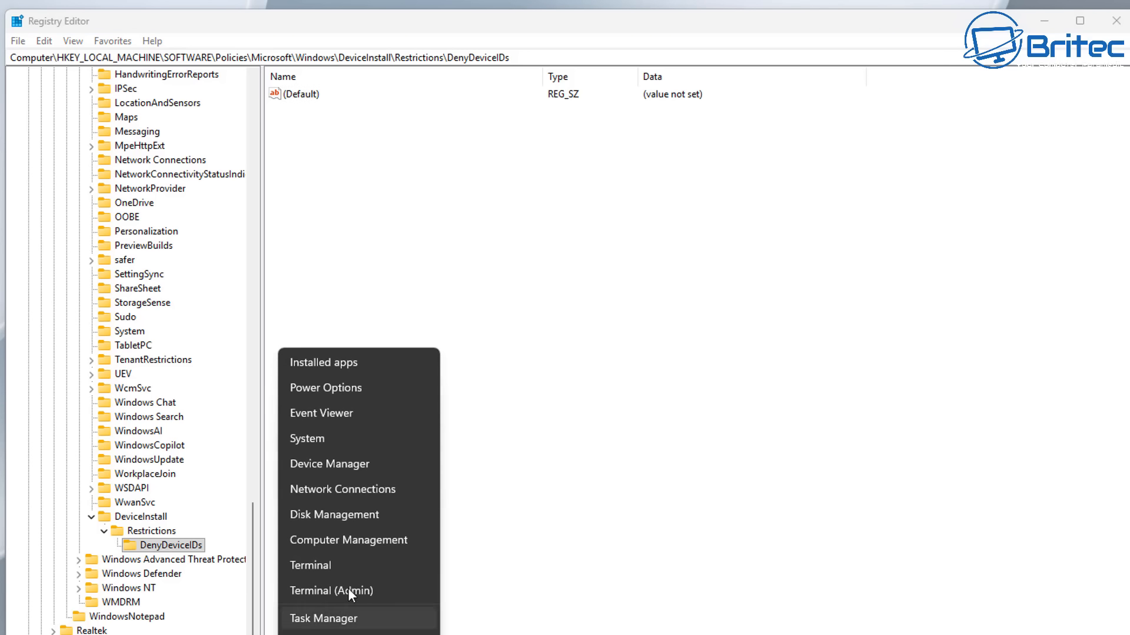
left_click(326, 465)
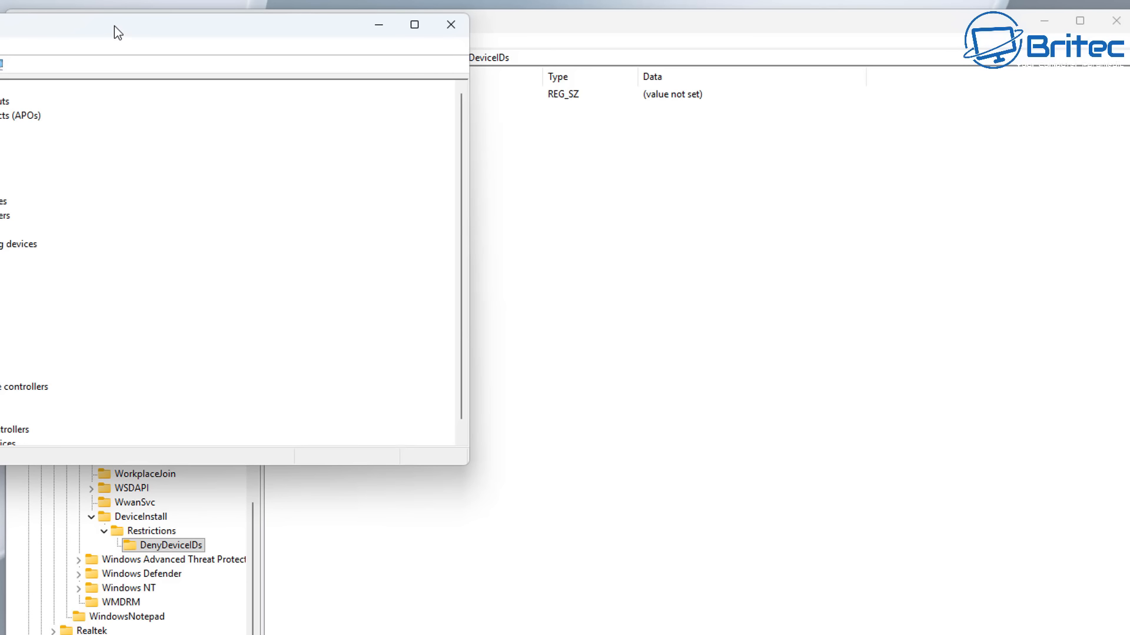
left_click_drag(114, 27, 476, 157)
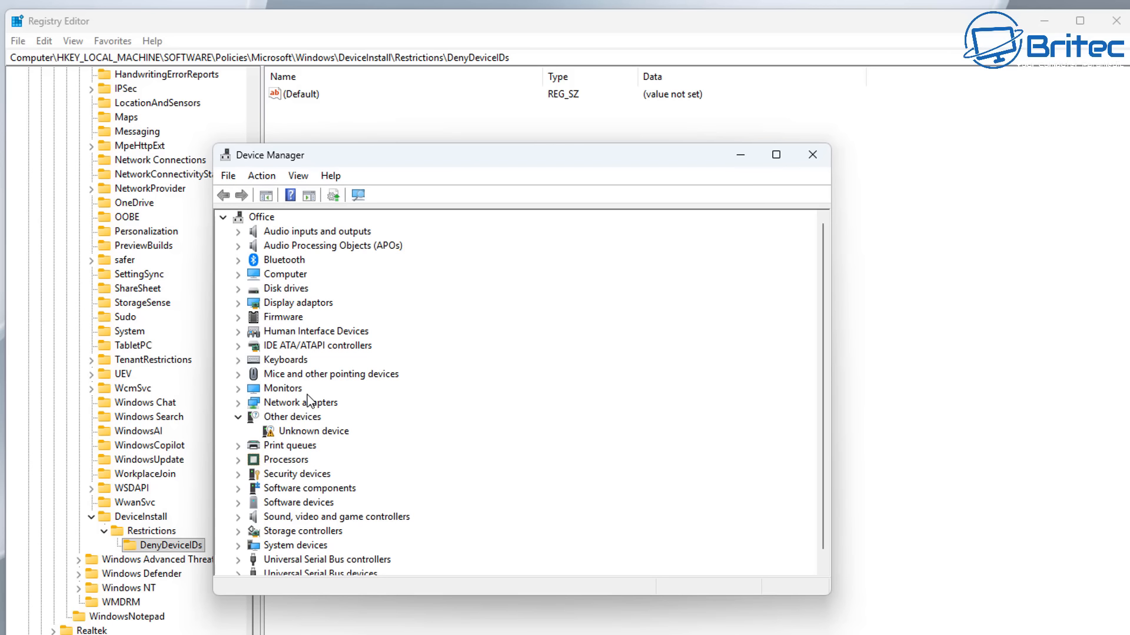
left_click(238, 259)
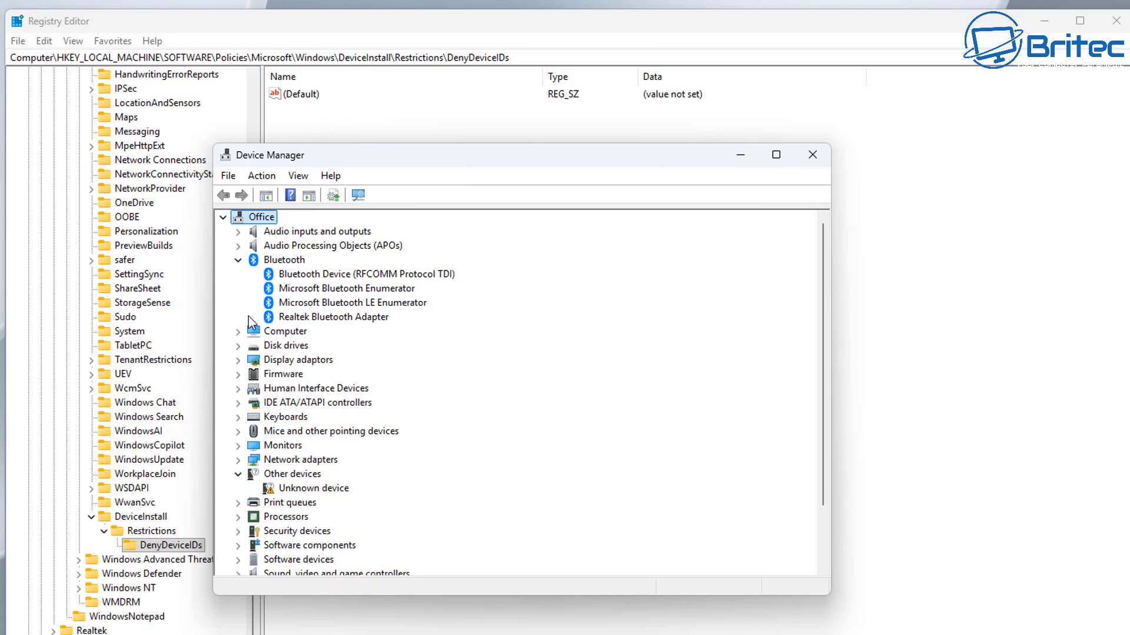
left_click(320, 324)
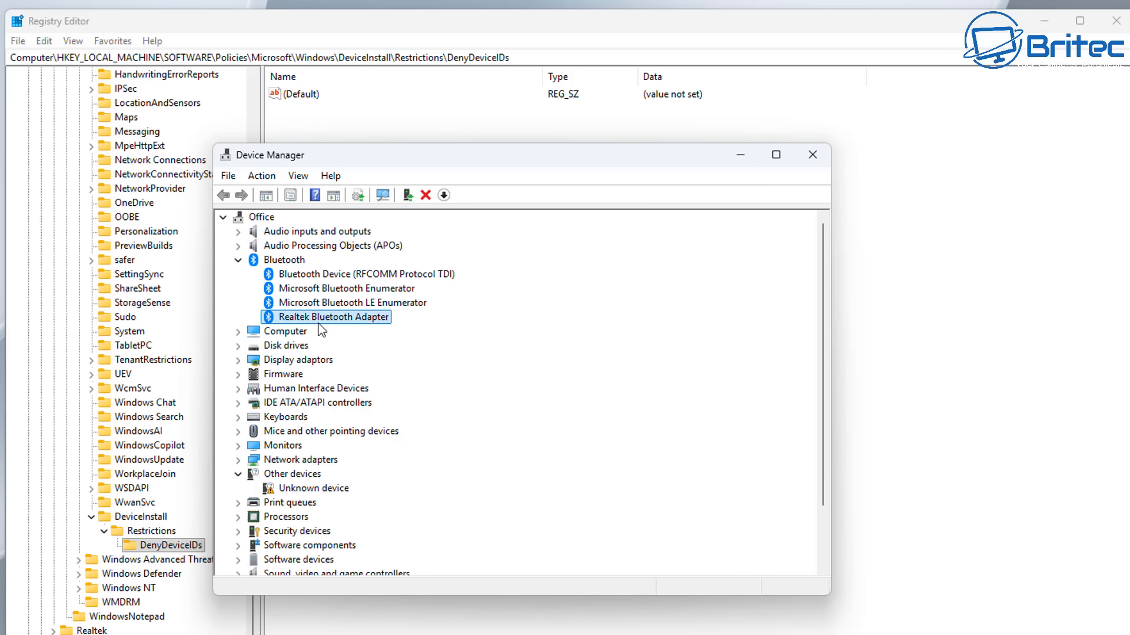
right_click(321, 321)
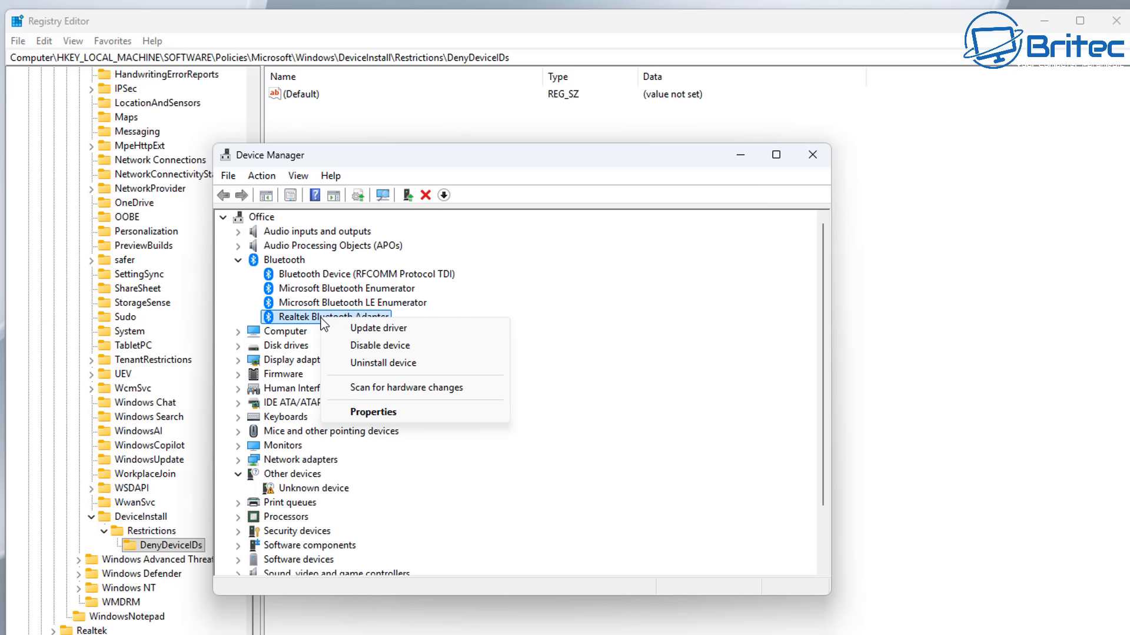
left_click(361, 417)
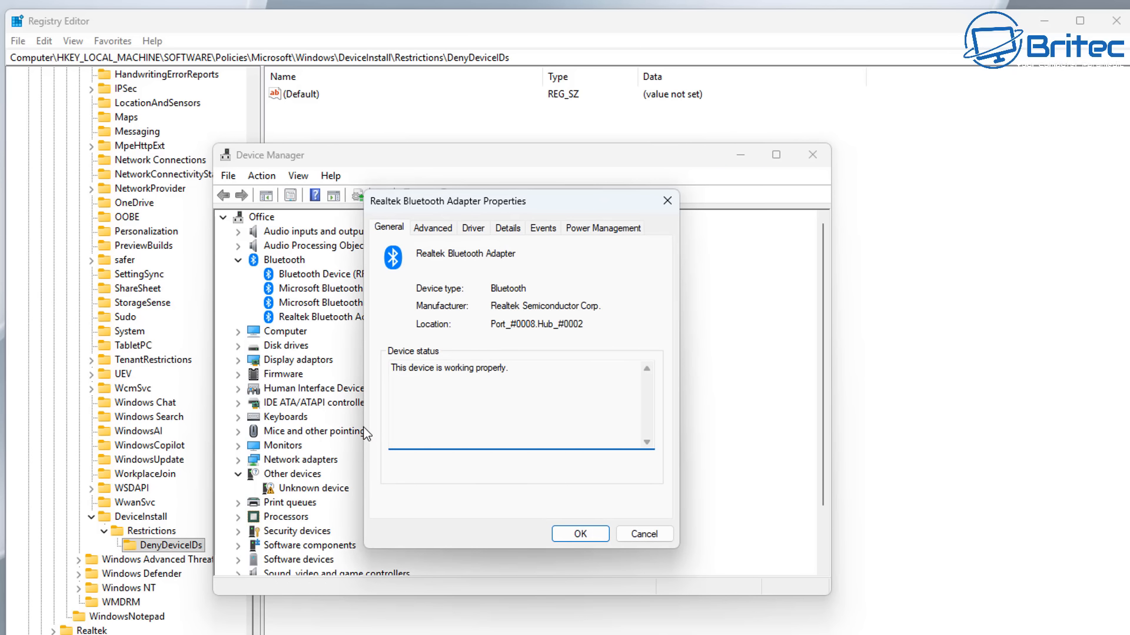
Copy the Bluetooth adapter's hardware ID USB\VID_13D3&PID_3617&REV_0000, then close its properties and minimize Device Manager
left_click(508, 227)
left_click(458, 304)
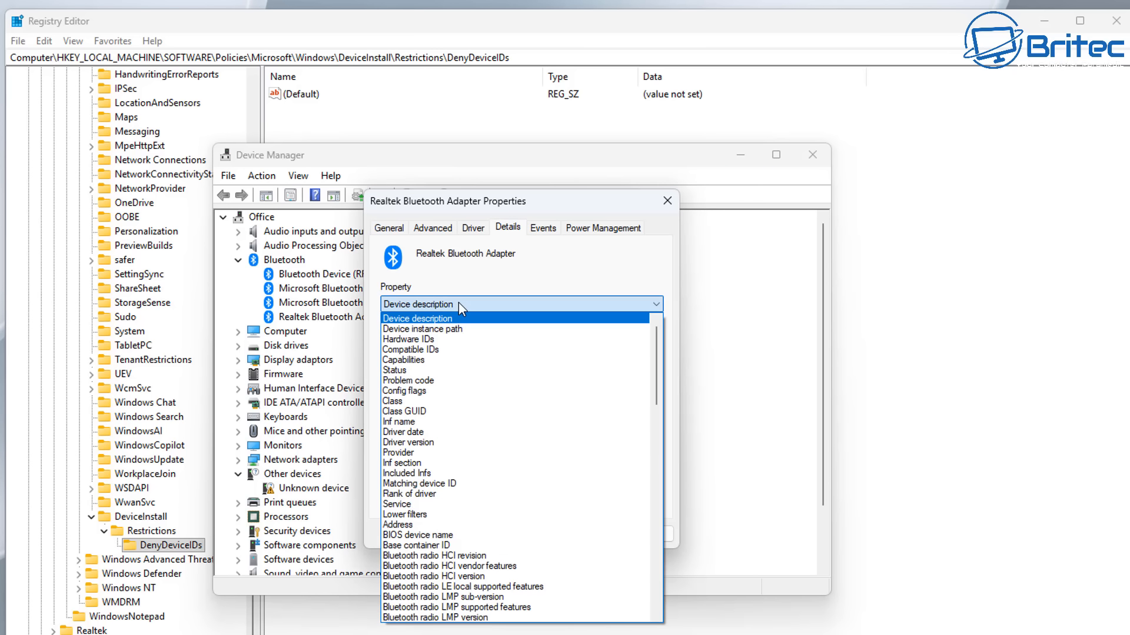
left_click(448, 340)
left_click(448, 343)
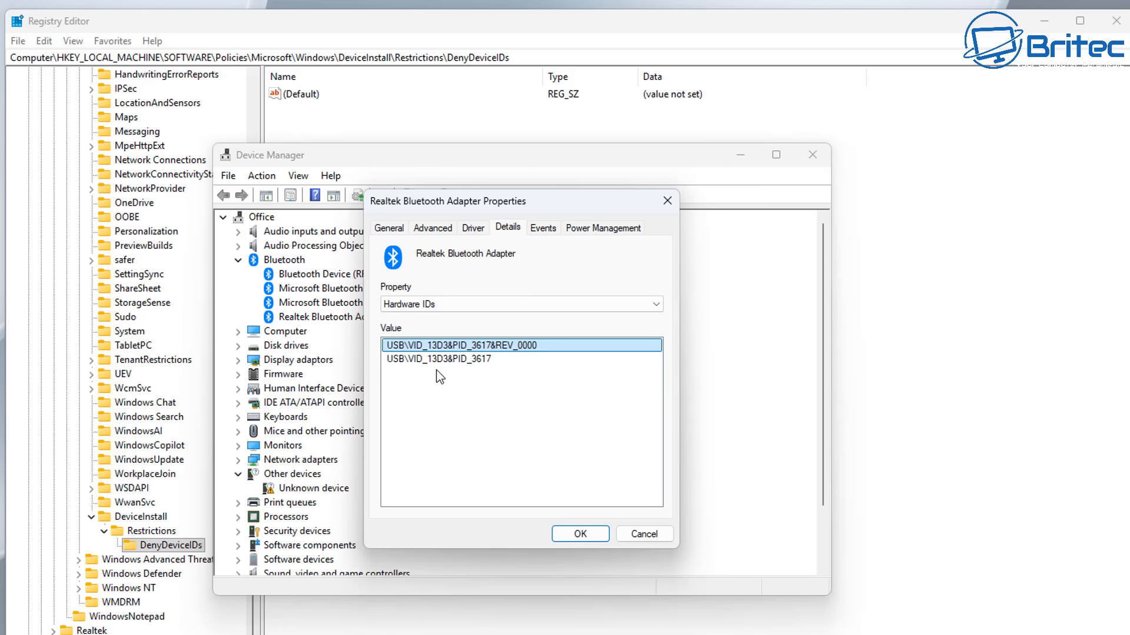
right_click(475, 346)
left_click(510, 361)
left_click(588, 540)
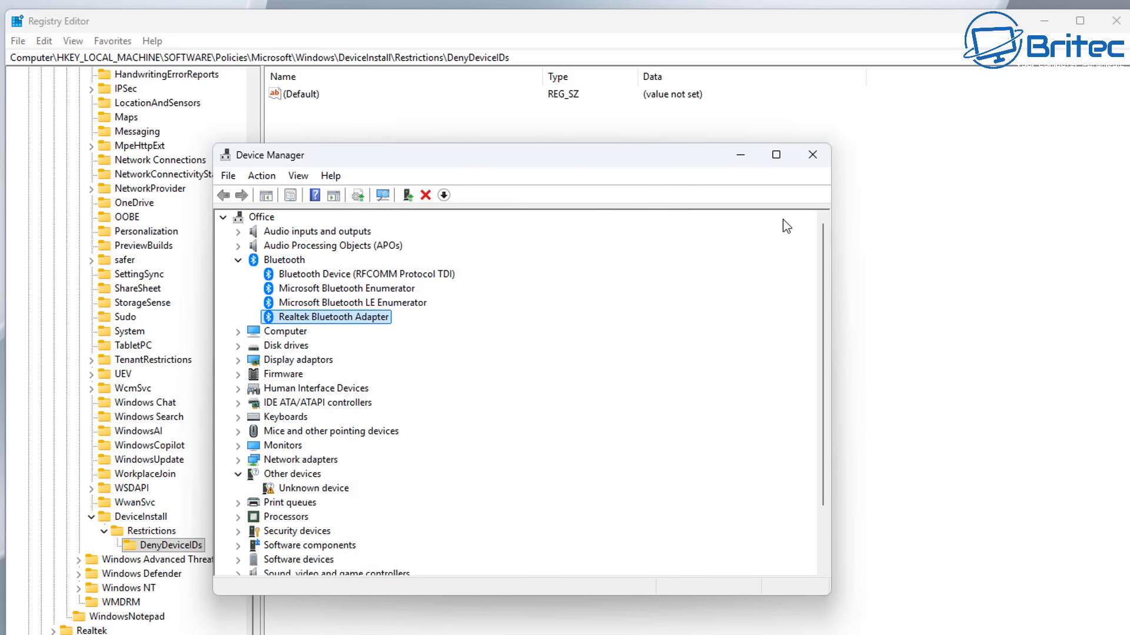
left_click(739, 156)
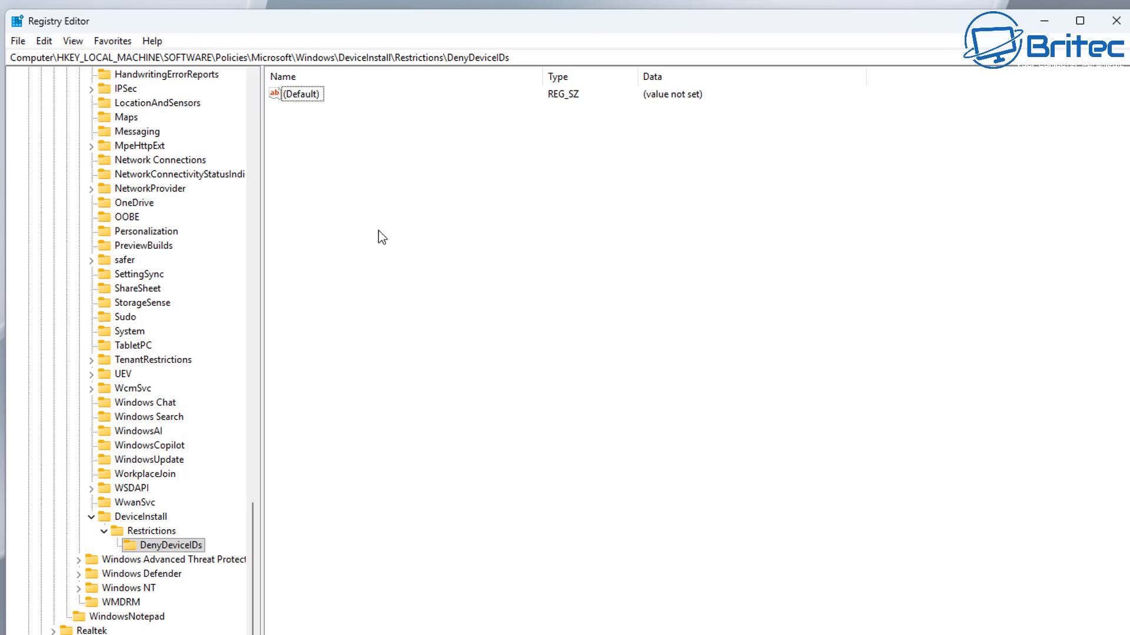
Create a string value named 1 in the DenyDeviceIDs key
right_click(296, 133)
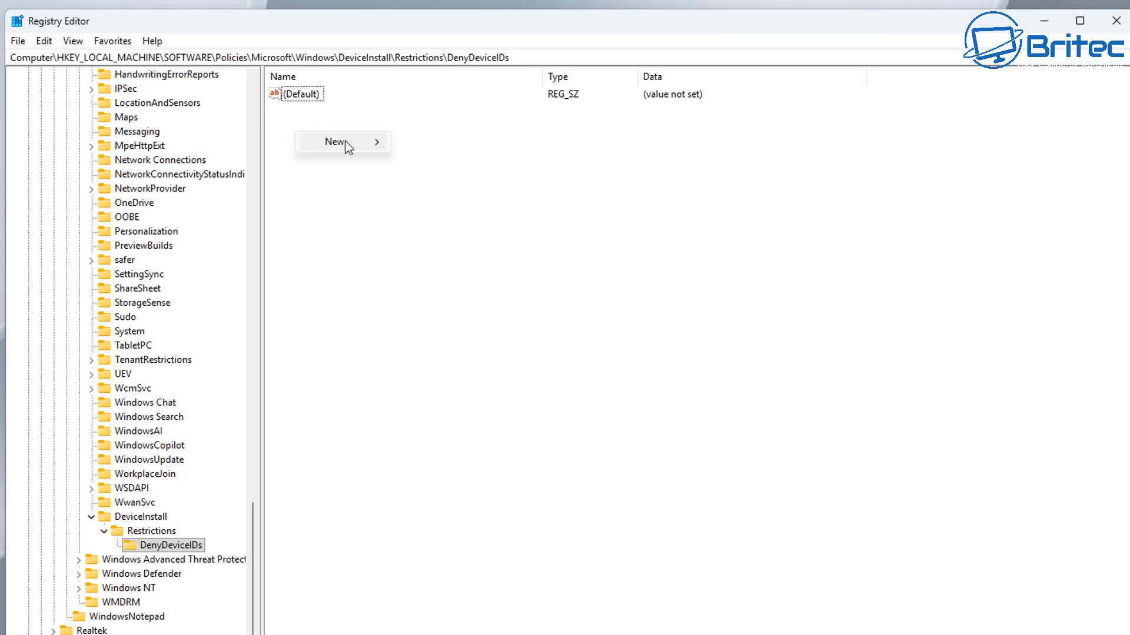
mouse_move(348, 143)
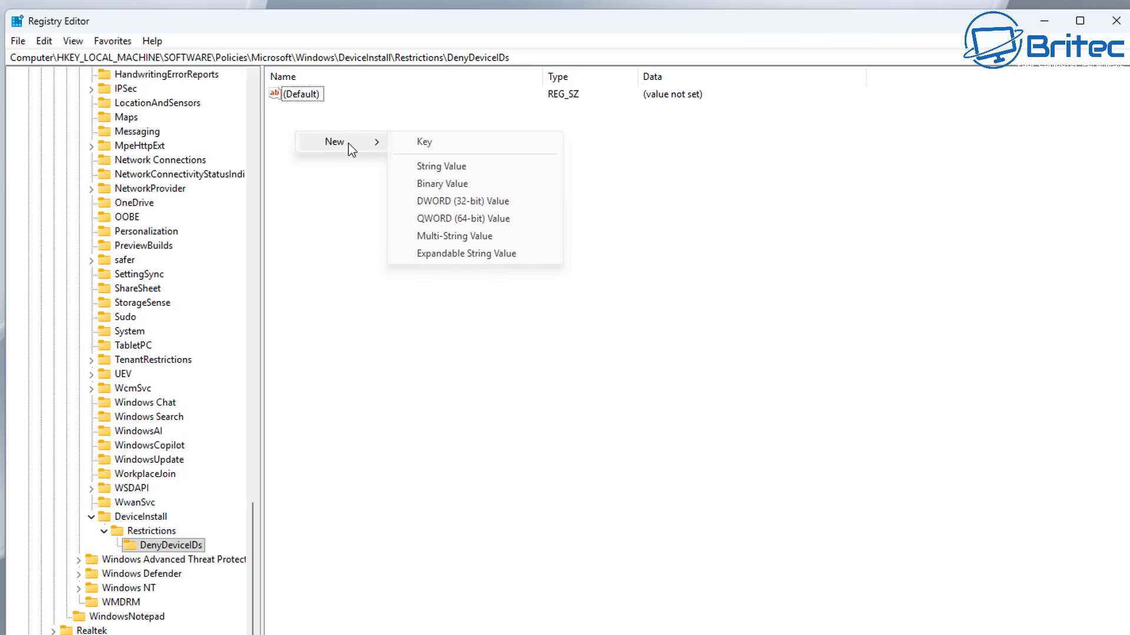
left_click(437, 168)
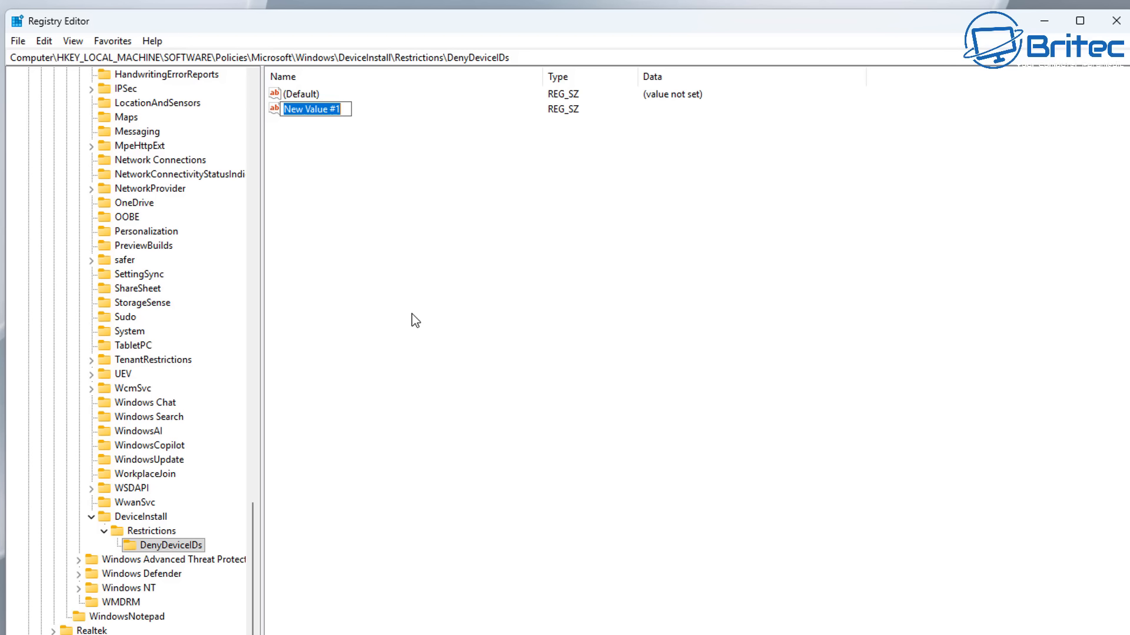
type("1")
key("Return")
Paste the hardware ID USB\VID_13D3&PID_3617&REV_0000 as the data of string value 1 and save it
double_click(285, 112)
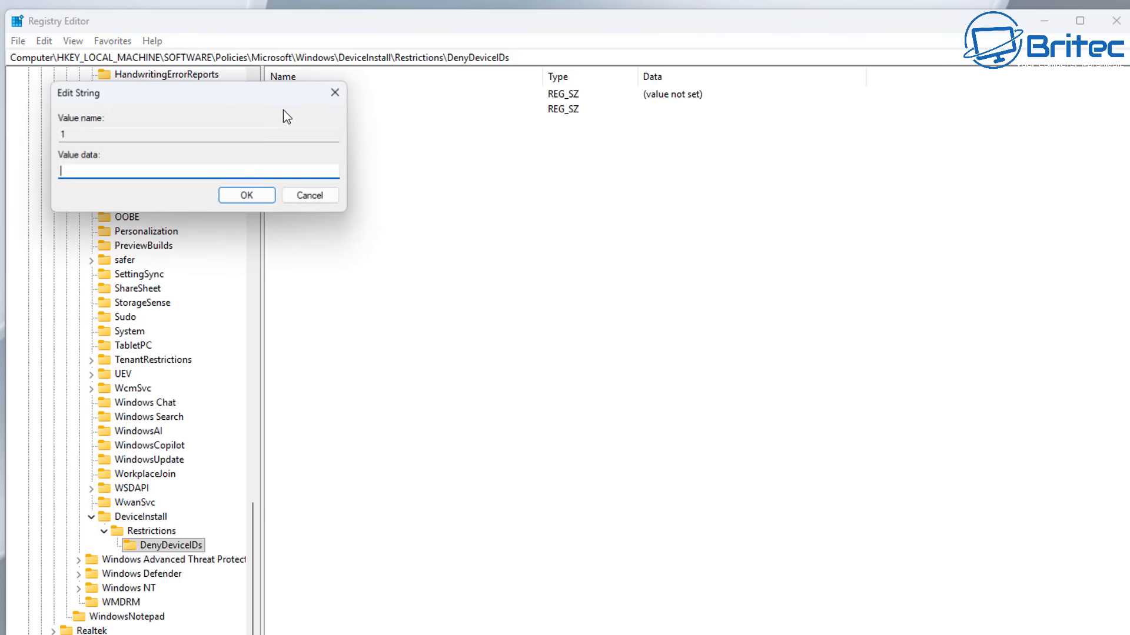
left_click_drag(193, 88, 374, 168)
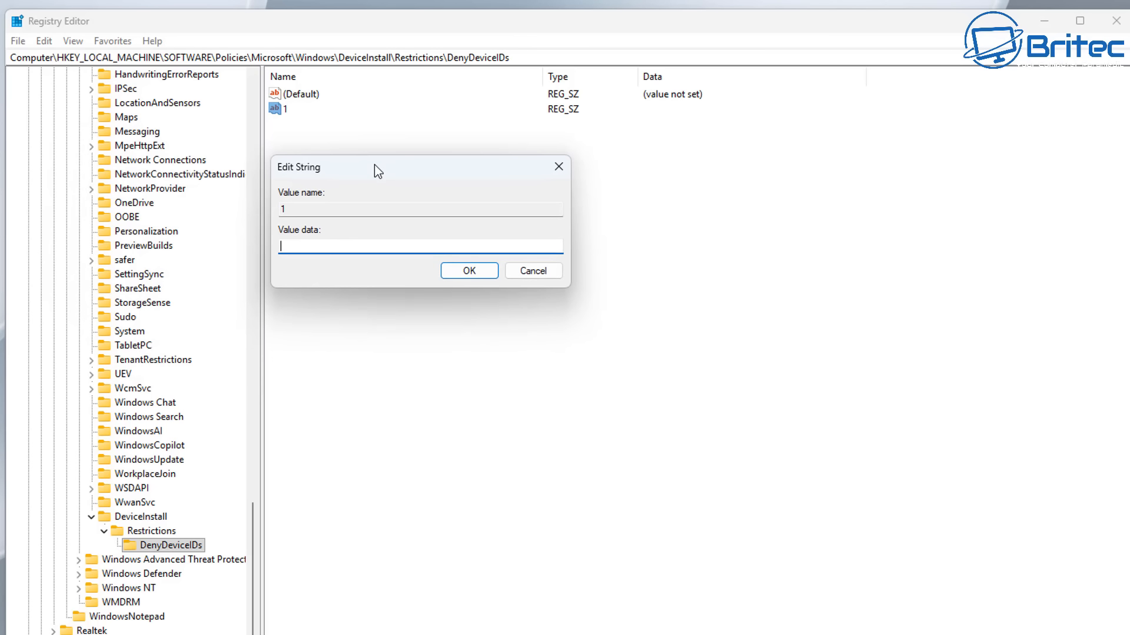
right_click(303, 246)
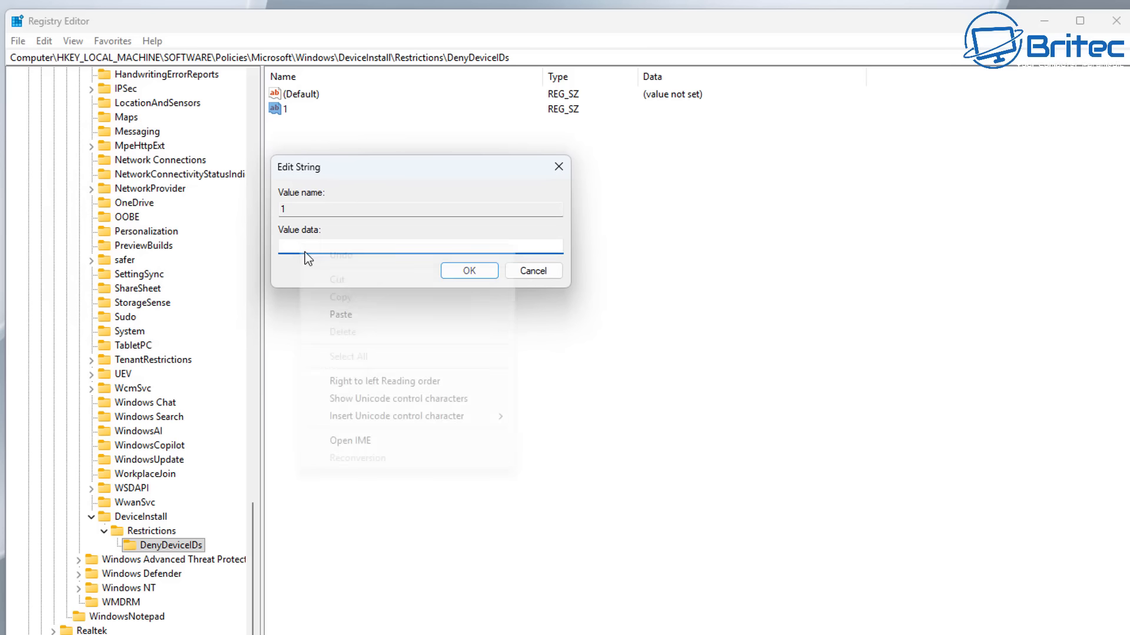
left_click(338, 315)
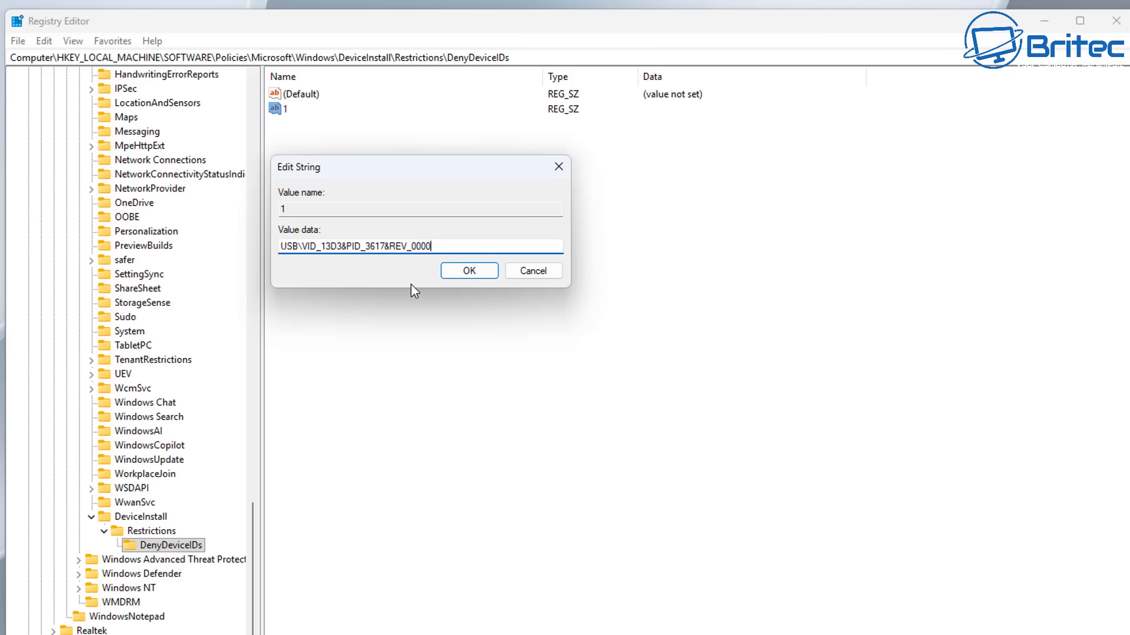
left_click(475, 272)
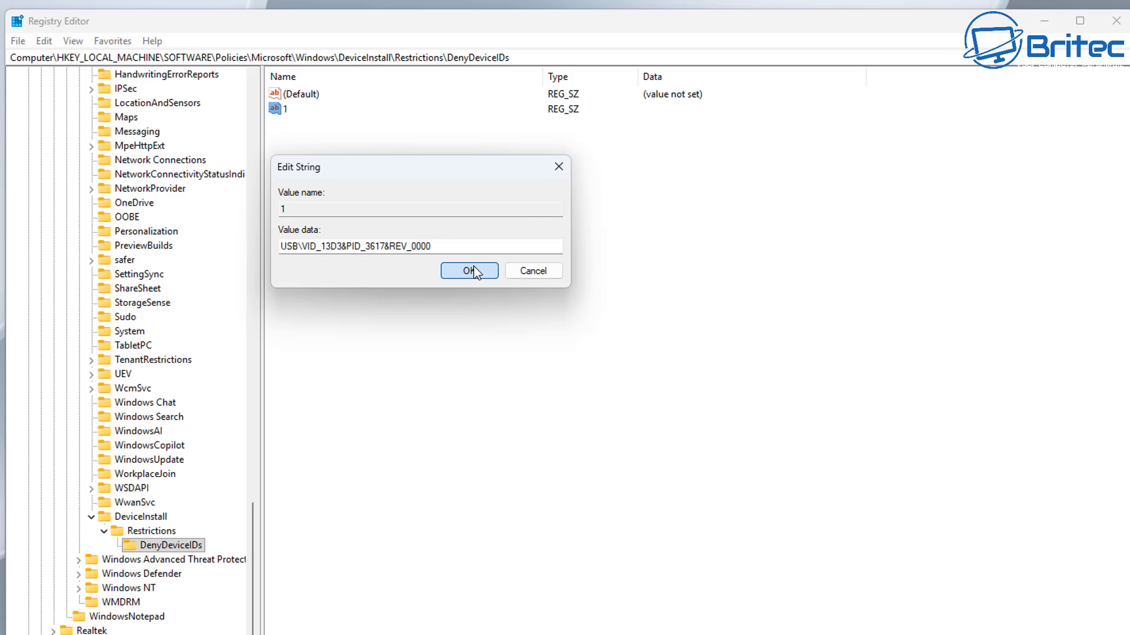
left_click(404, 270)
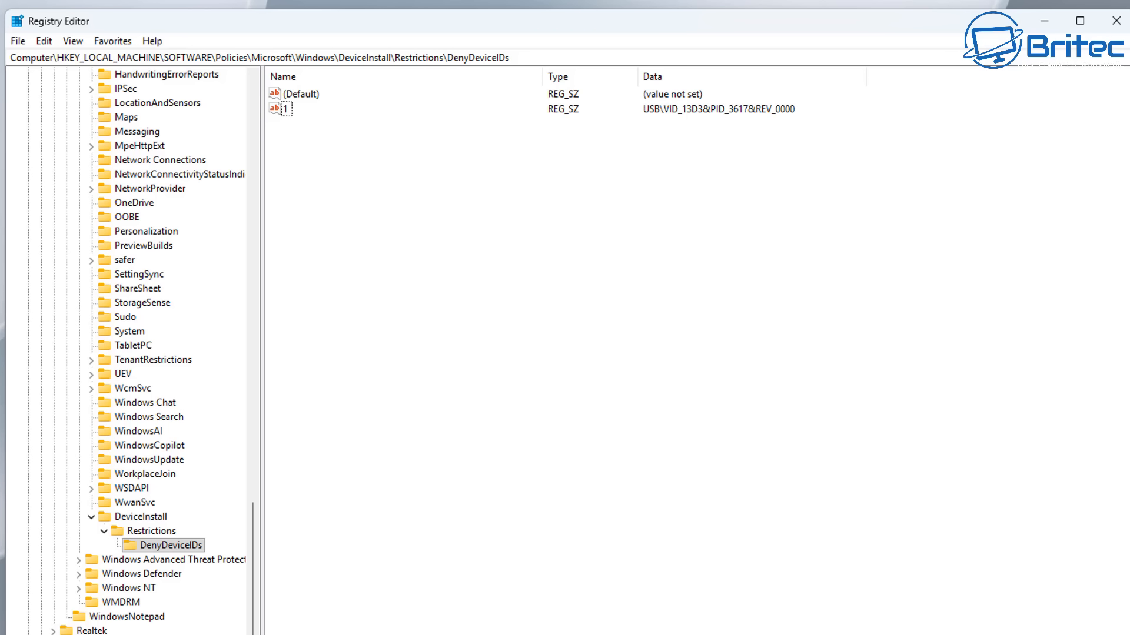
Return to Device Manager, expand the display adaptors and open the properties of the NVIDIA GeForce RTX 4070 Ti
left_click(475, 634)
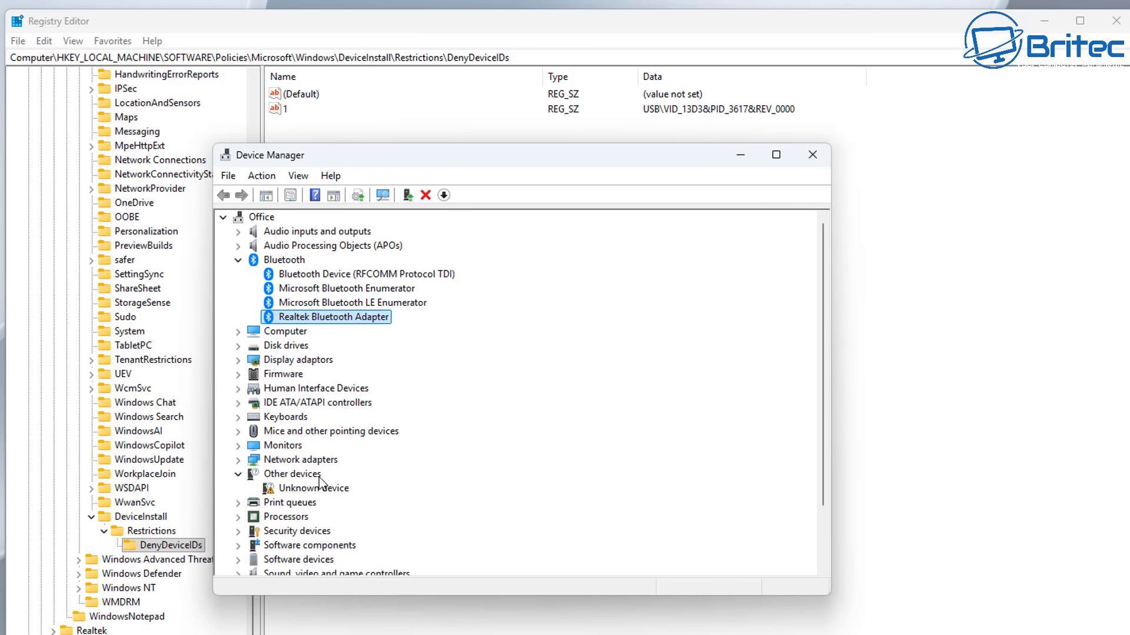
left_click(238, 360)
left_click(329, 386)
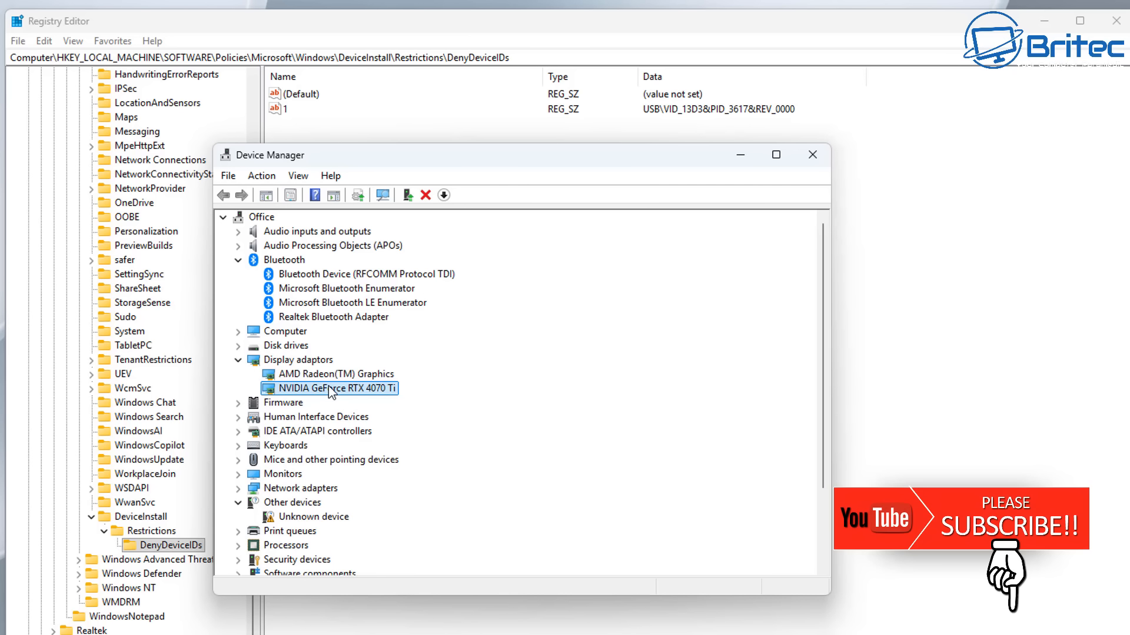
right_click(328, 386)
left_click(372, 479)
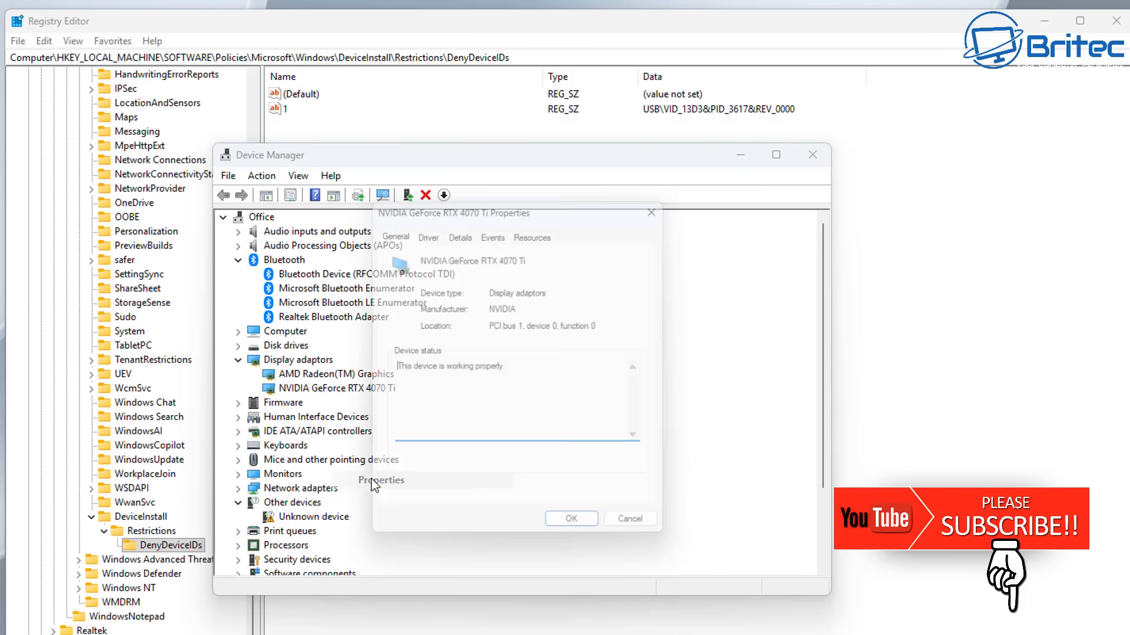
Copy the graphics card's hardware ID PCI\VEN_10DE&DEV_2782&SUBSYS_88A31043&REV_A1, then close its properties and minimize Device Manager
left_click(454, 232)
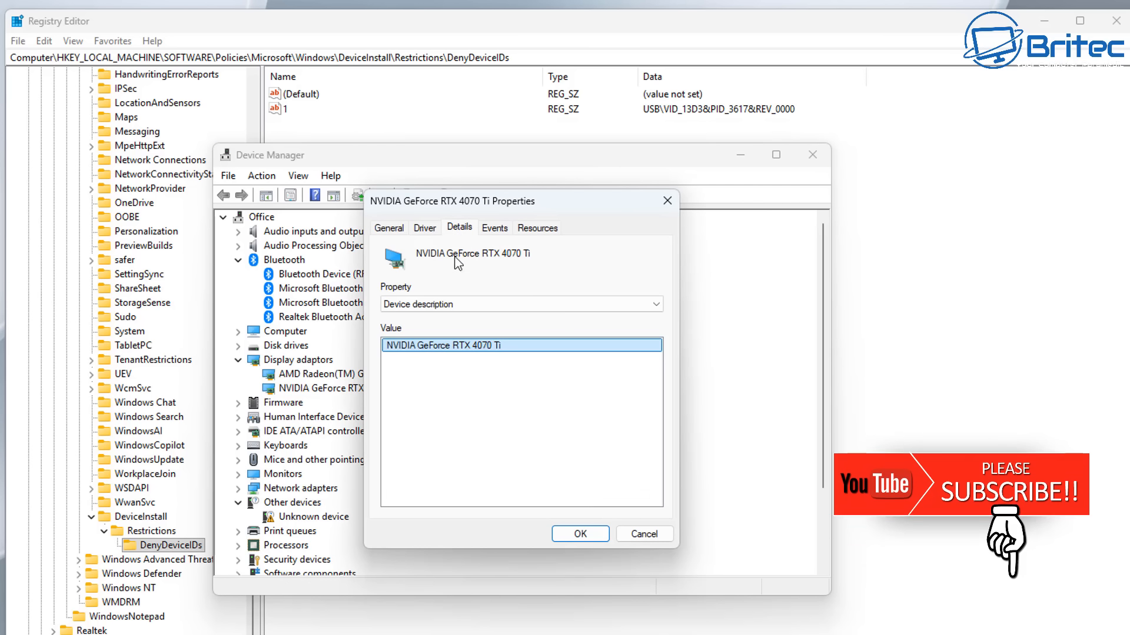
left_click(434, 305)
left_click(439, 340)
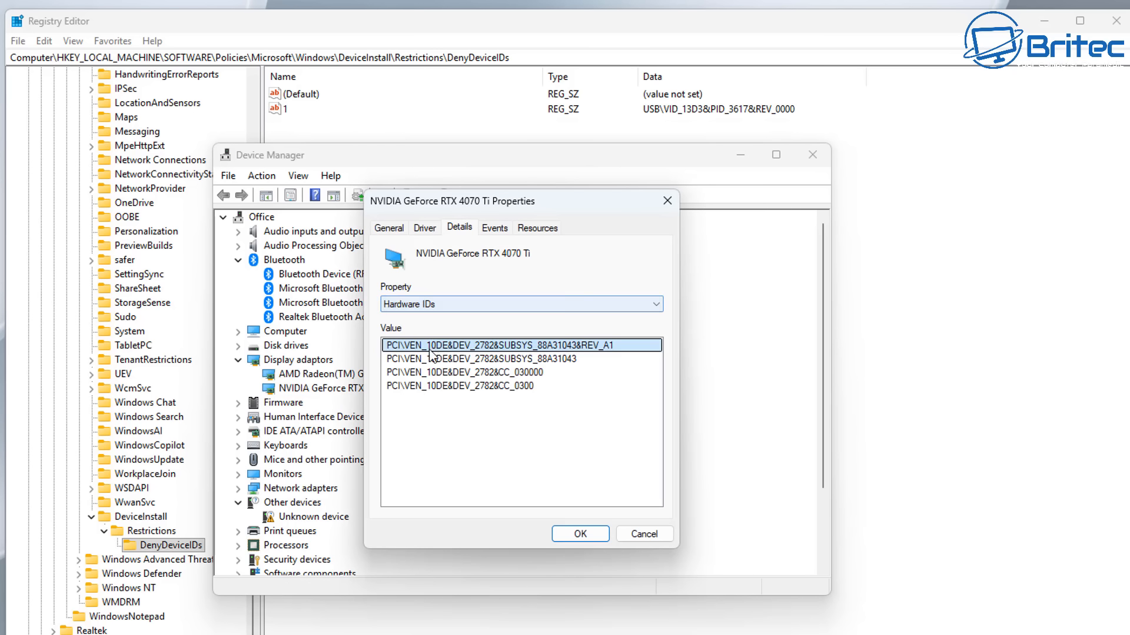
left_click(443, 347)
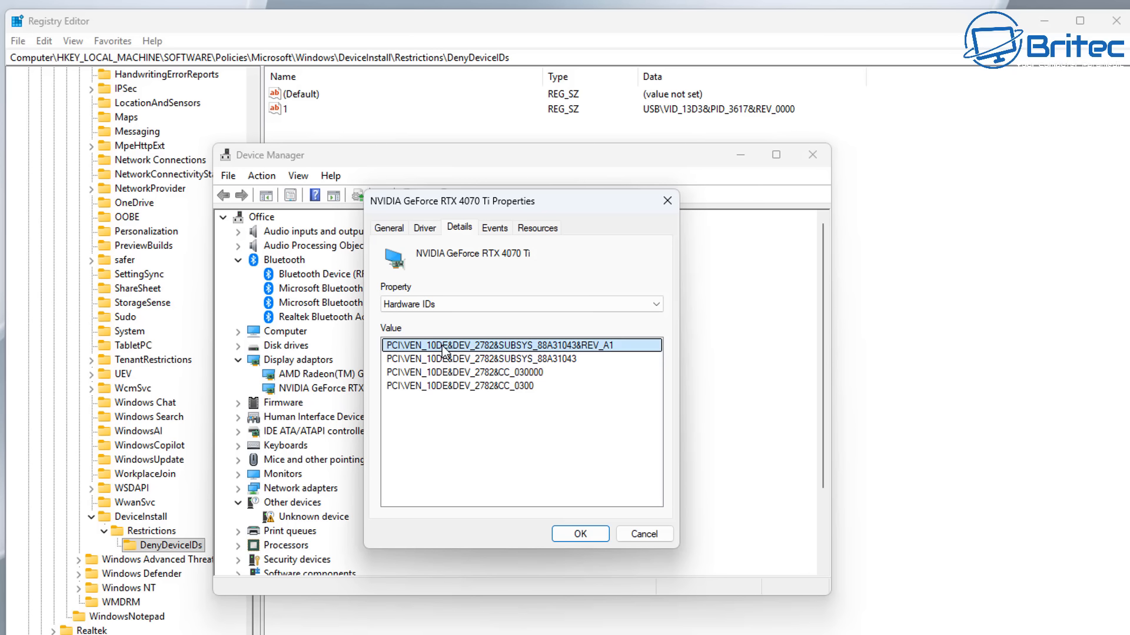
right_click(443, 349)
left_click(460, 355)
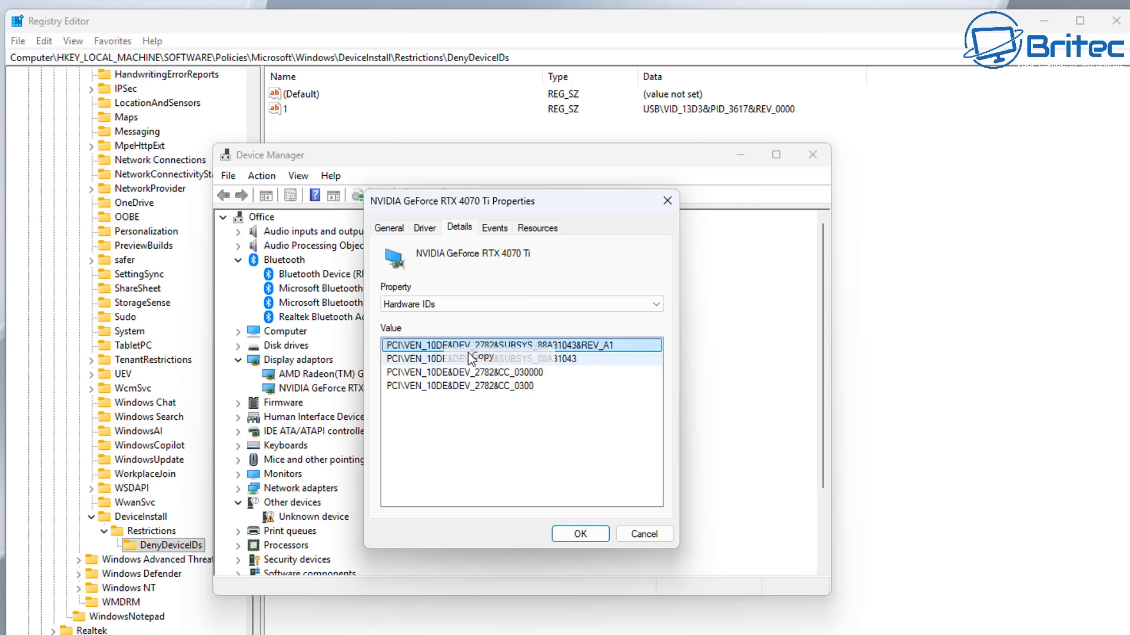
left_click(665, 206)
left_click(739, 156)
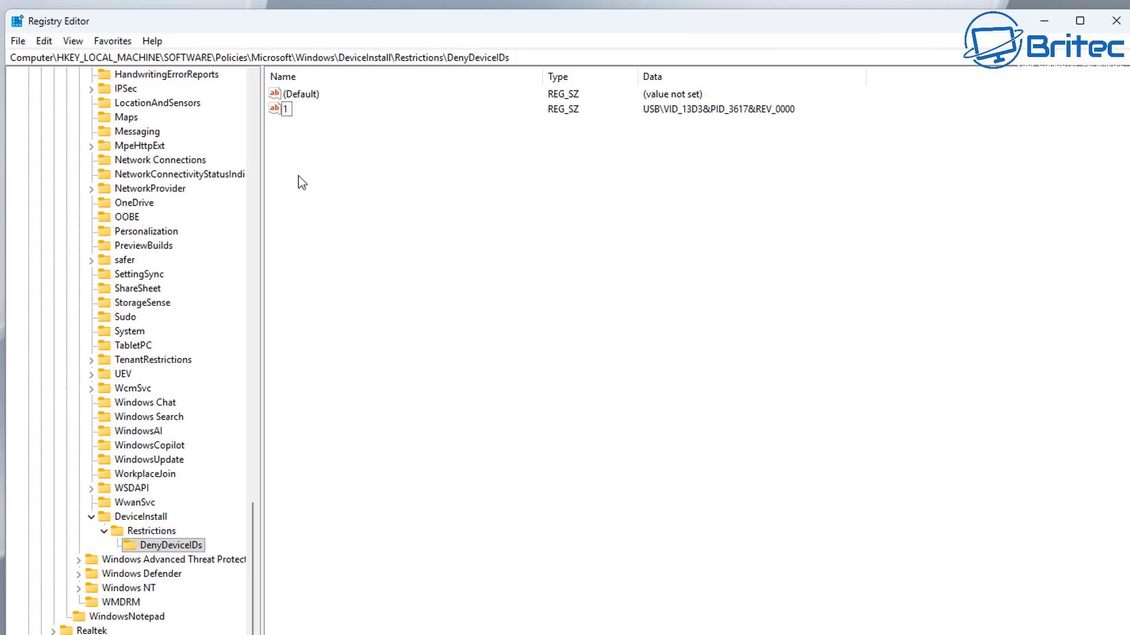
Create a second string value named 2 in the DenyDeviceIDs key
right_click(287, 150)
mouse_move(328, 168)
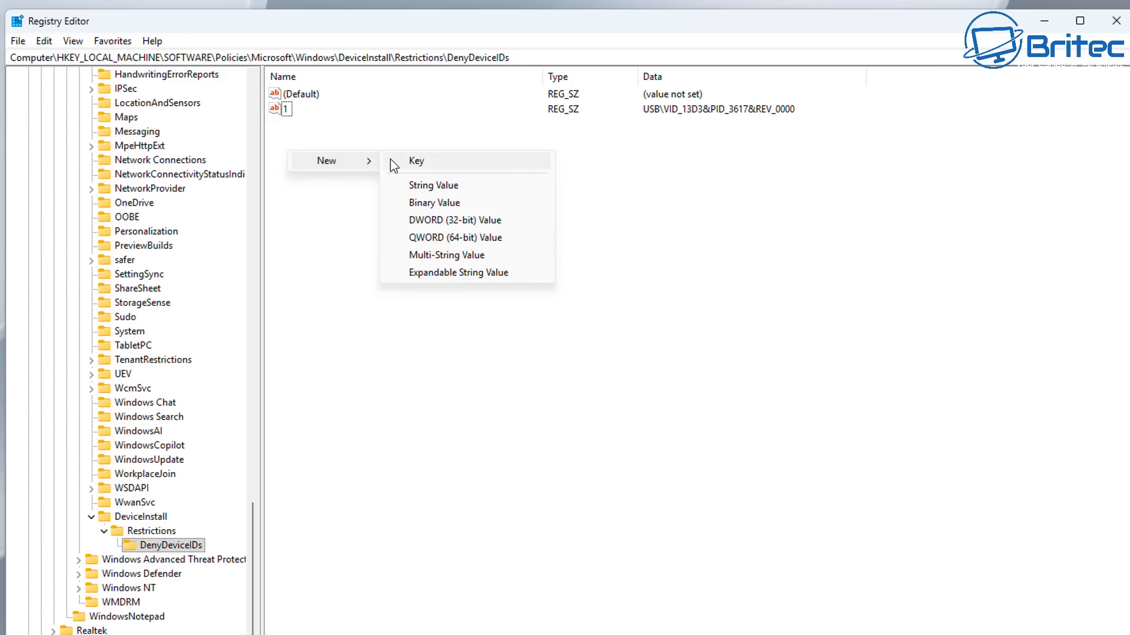
left_click(406, 183)
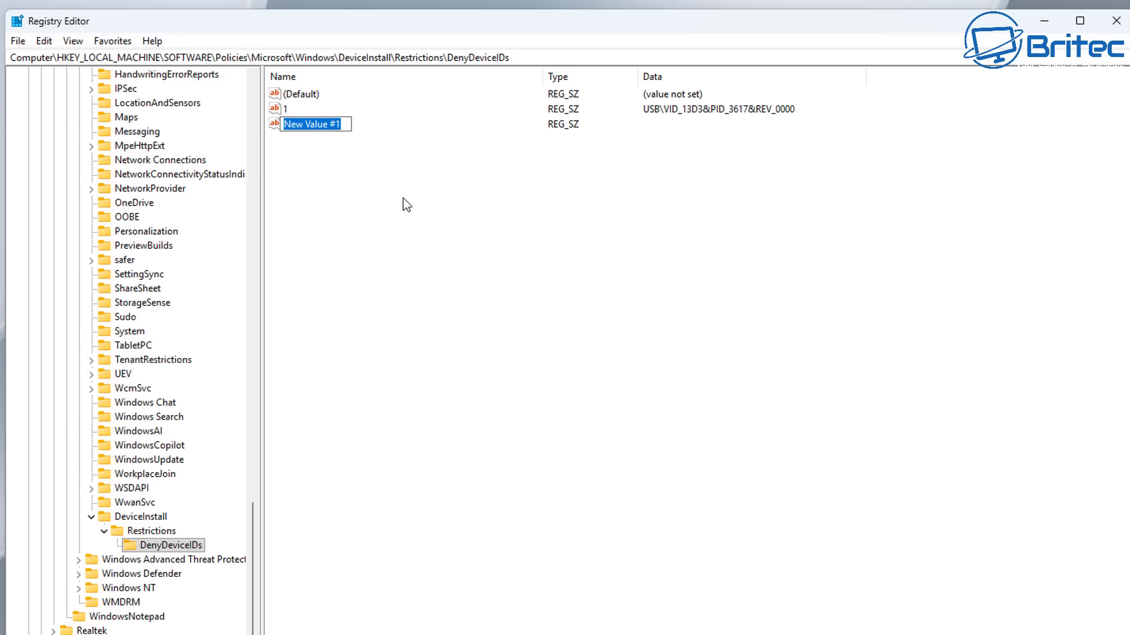
type("2")
key("Return")
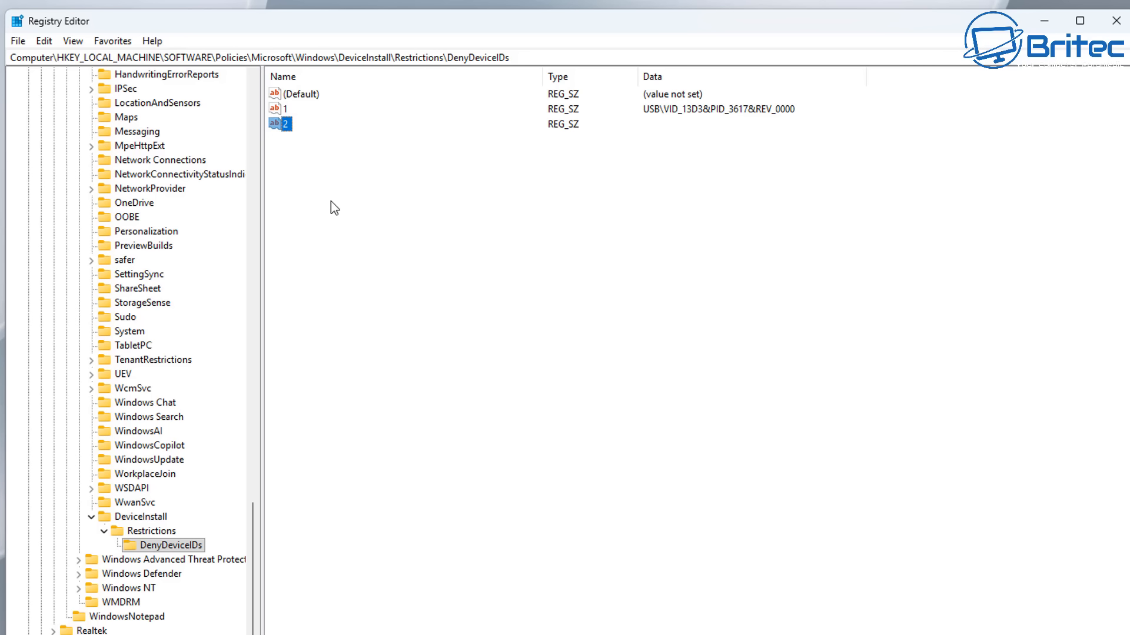
Set string value 2's data to PCI\VEN_10DE&DEV_2782&SUBSYS_88A31043&REV_A1, save it, and select the DeviceInstall key
double_click(287, 125)
left_click_drag(247, 96, 473, 154)
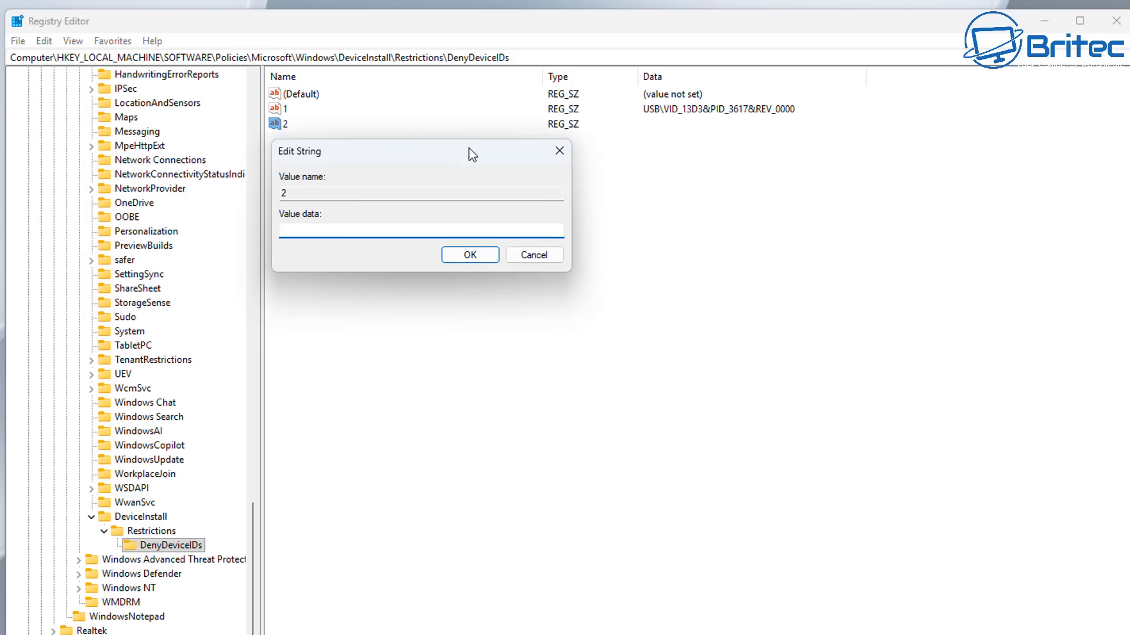
right_click(344, 228)
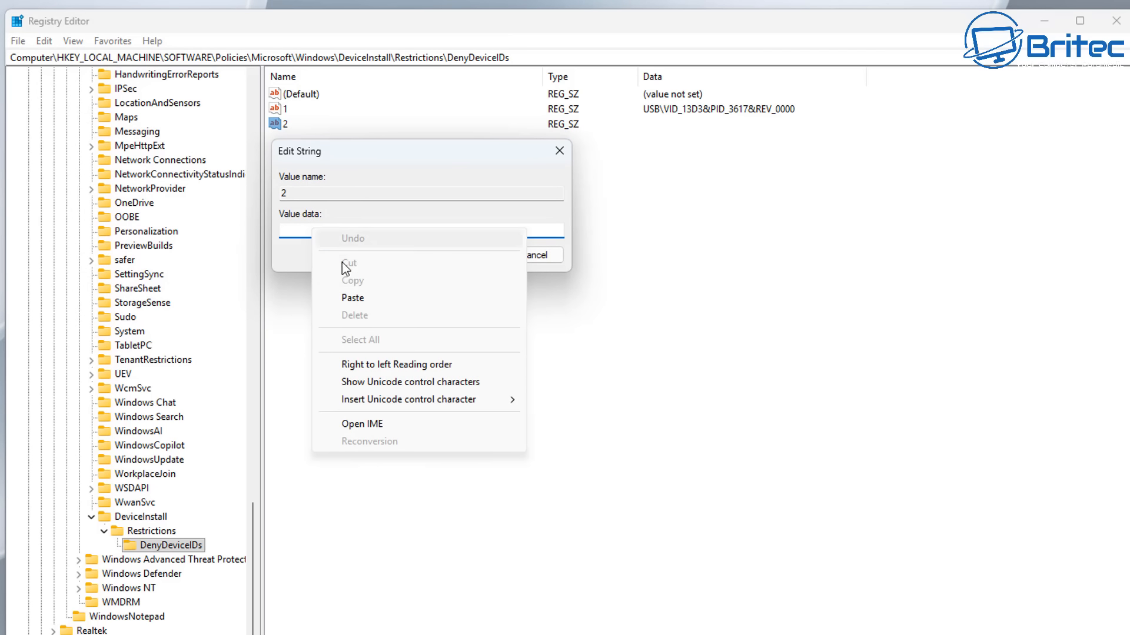
left_click(356, 301)
left_click(469, 255)
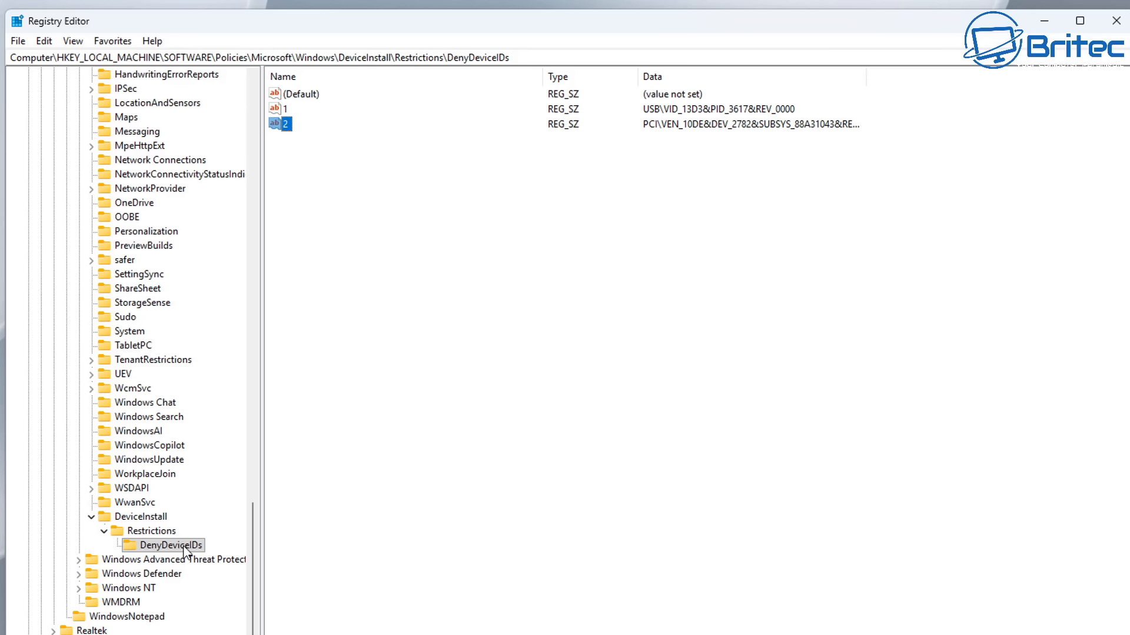
left_click(129, 520)
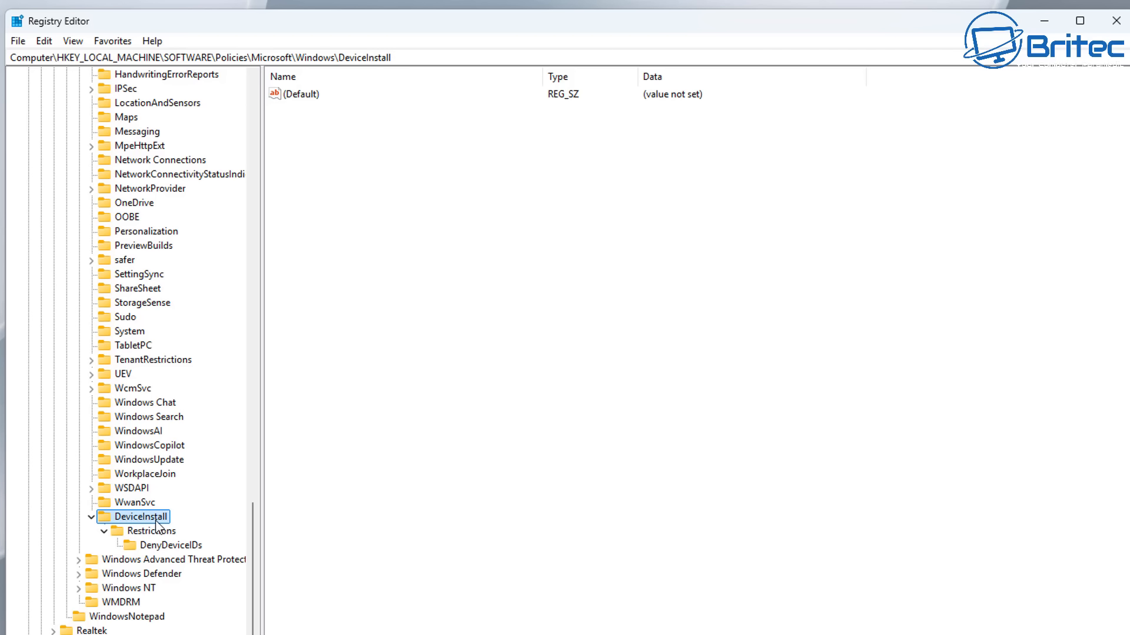
Review the values in the Restrictions and DenyDeviceIDs keys, and switch back to Device Manager
left_click(153, 532)
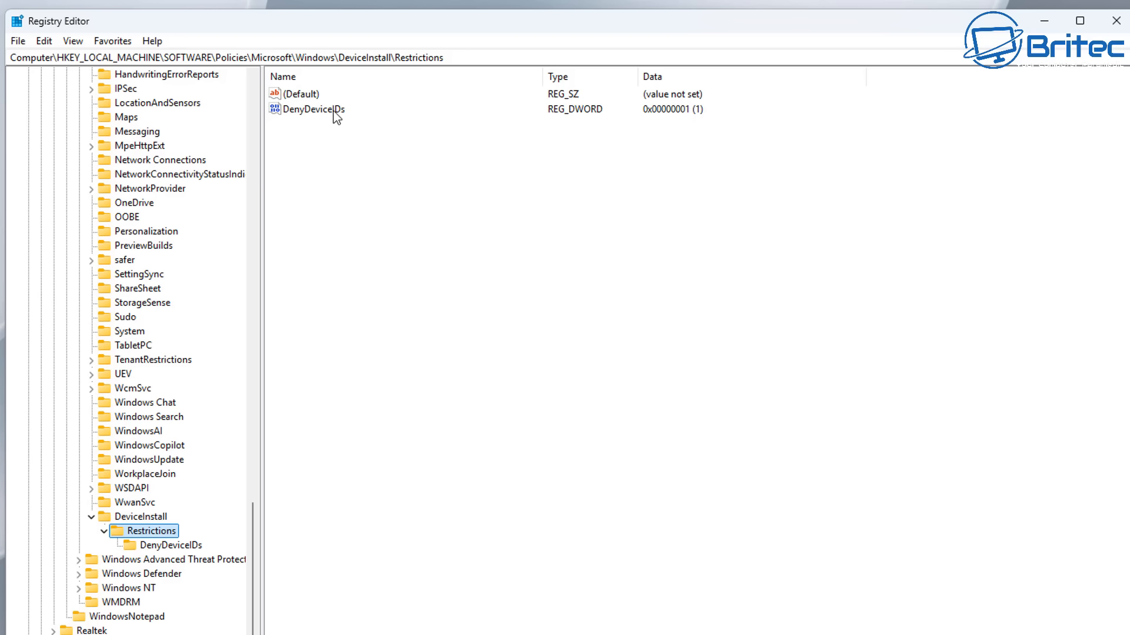
left_click(172, 548)
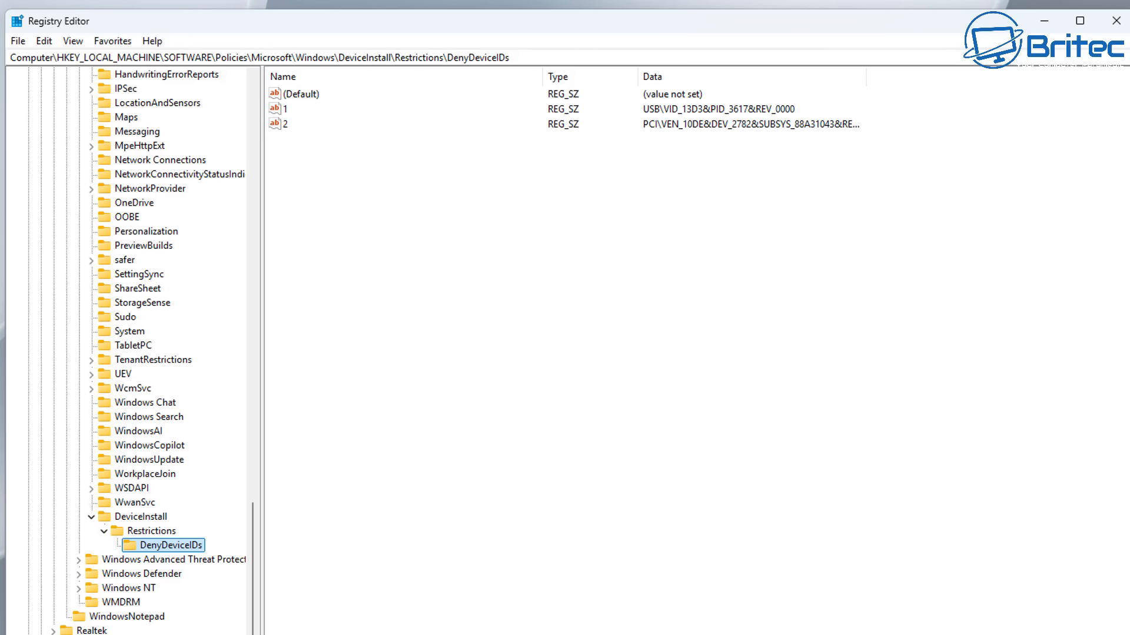
key("alt+Tab")
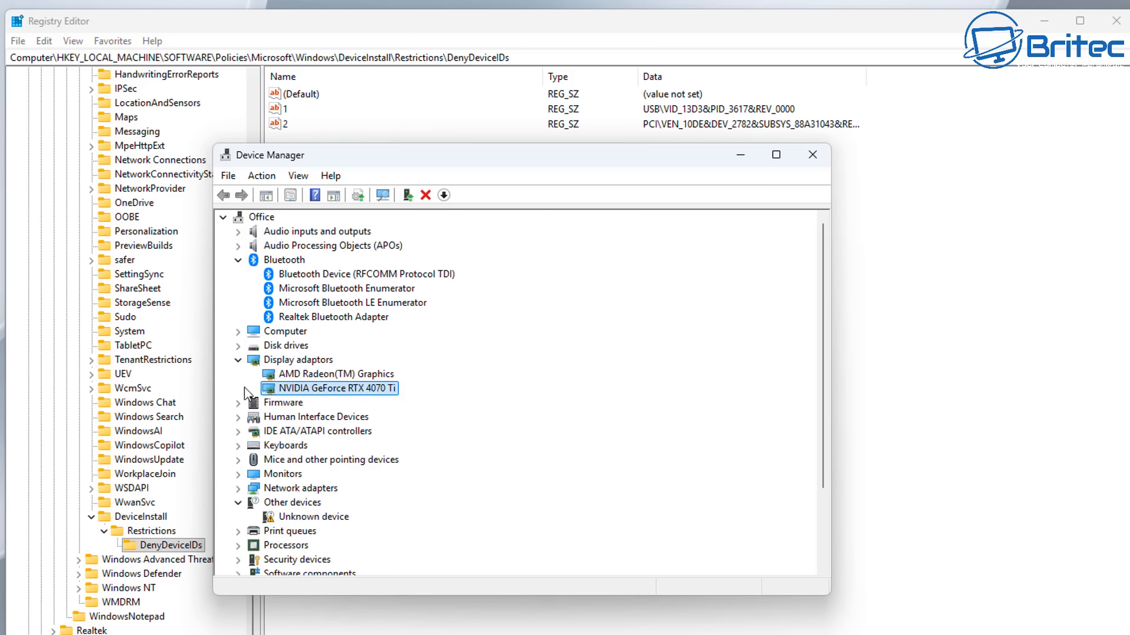
Collapse the display adaptors and Bluetooth groups, expand the network adapters, and open the properties of the Realtek PCIe 2.5GbE Family Controller
left_click(239, 360)
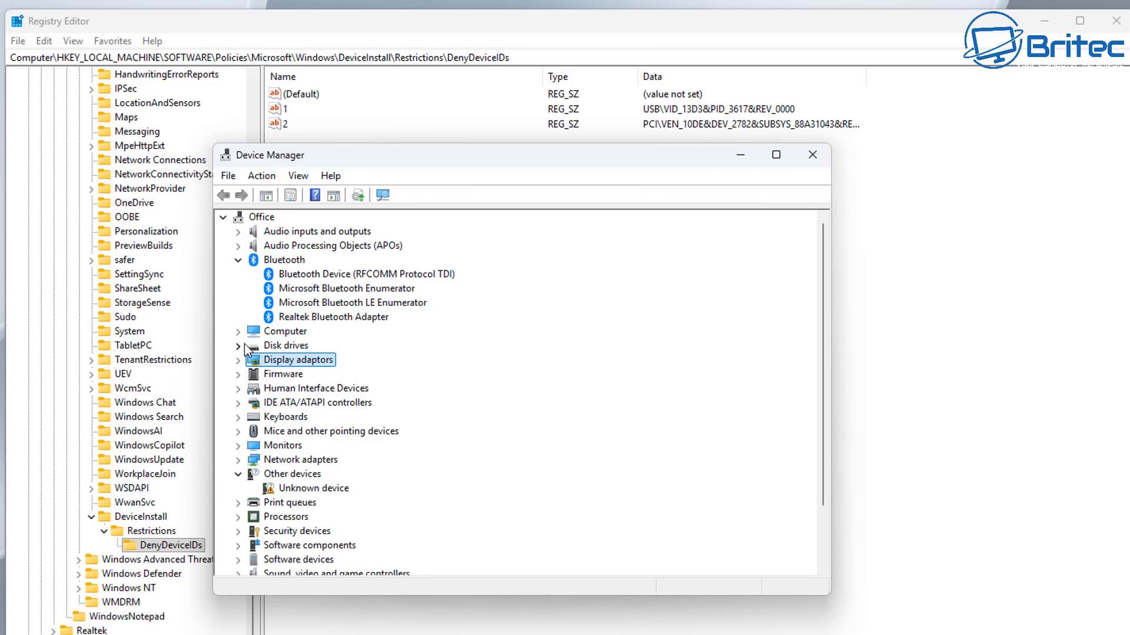
left_click(238, 261)
left_click(237, 402)
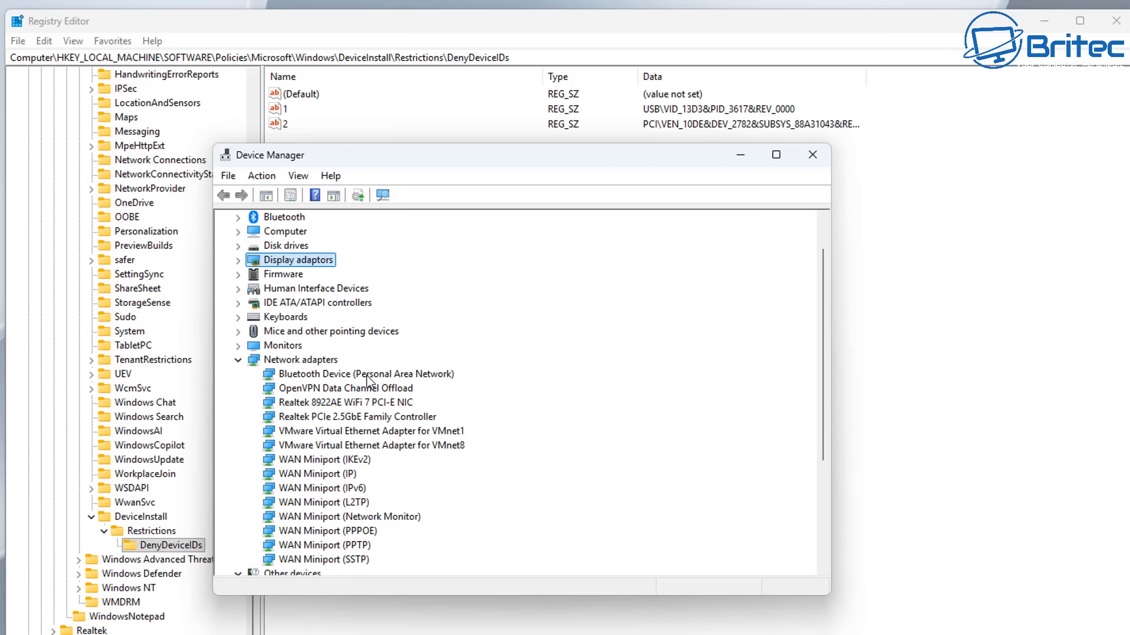
left_click(363, 404)
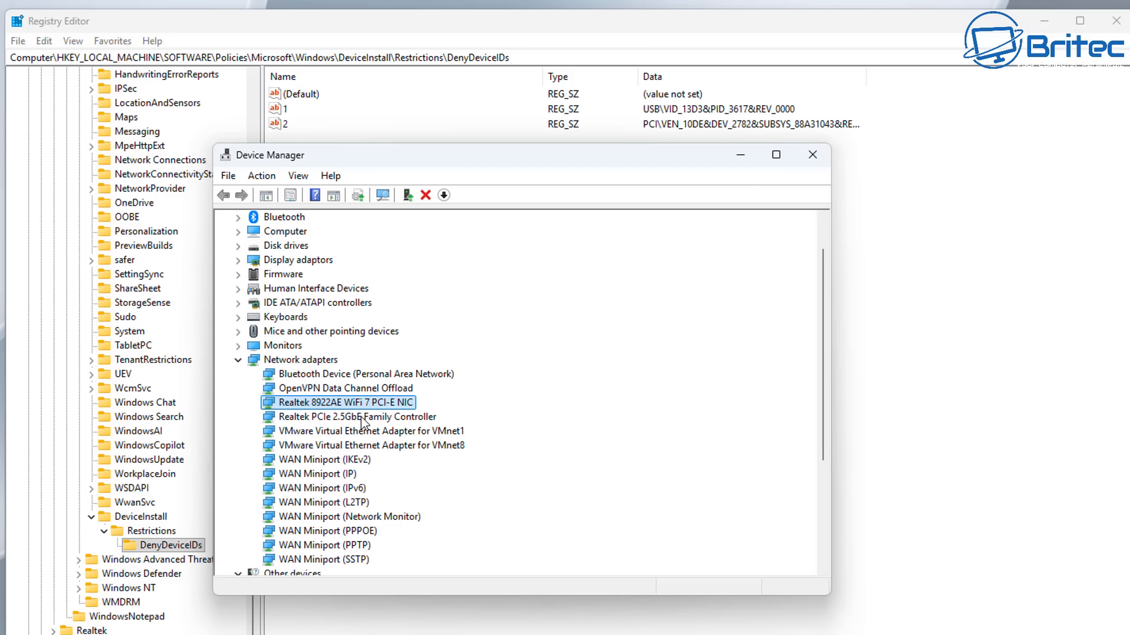
left_click(362, 418)
right_click(362, 420)
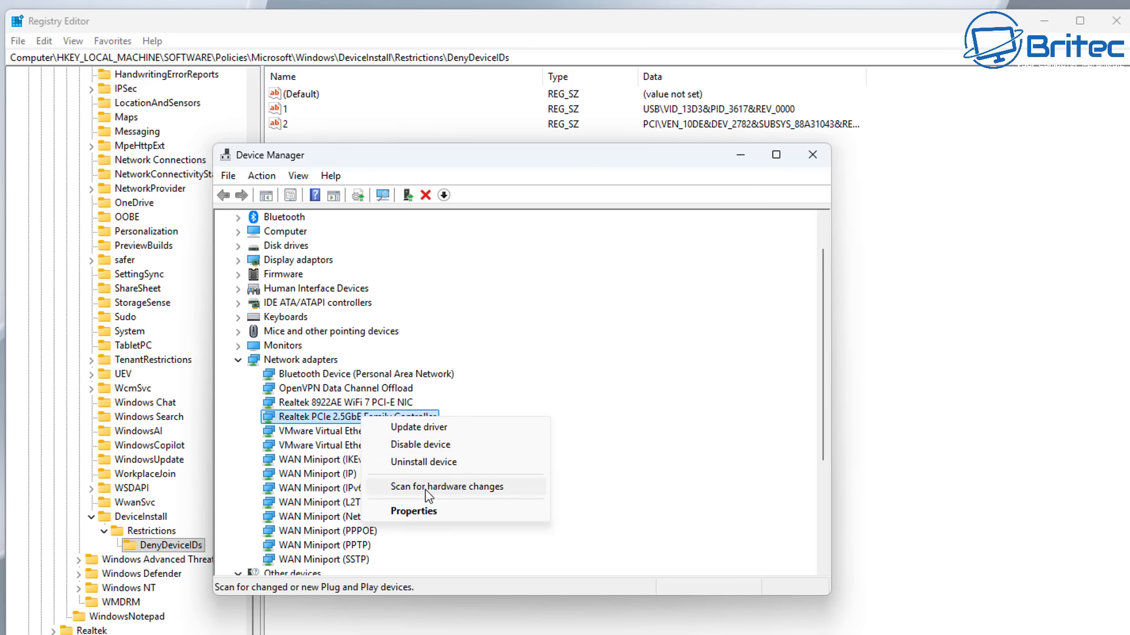
left_click(430, 511)
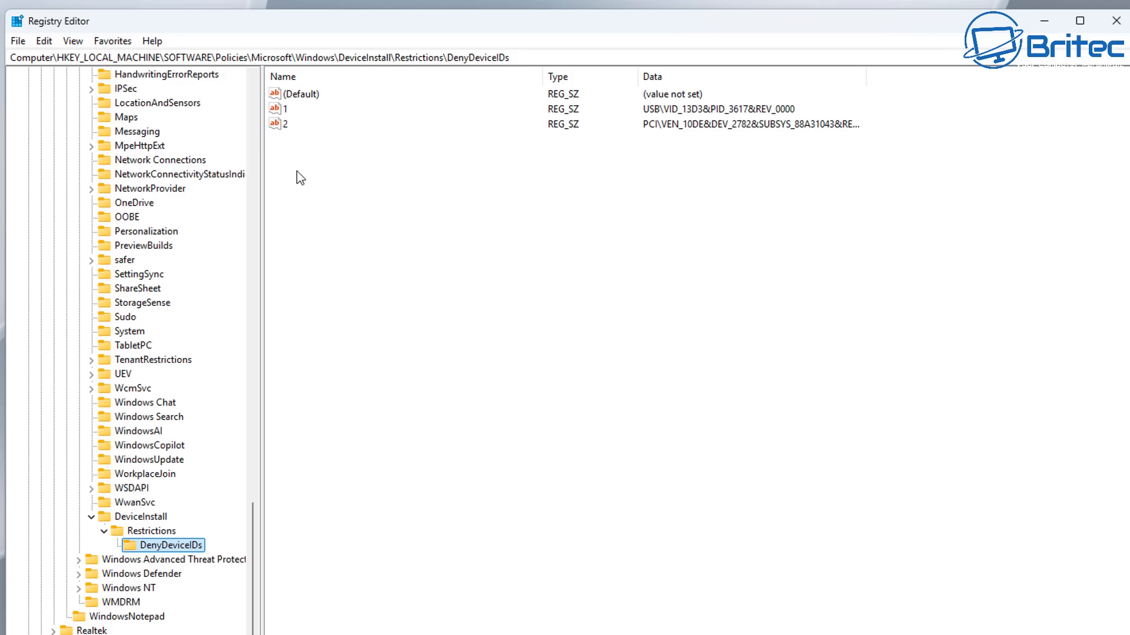
Delete string values 1 and 2 from the DenyDeviceIDs key in Registry Editor
left_click_drag(317, 155, 260, 108)
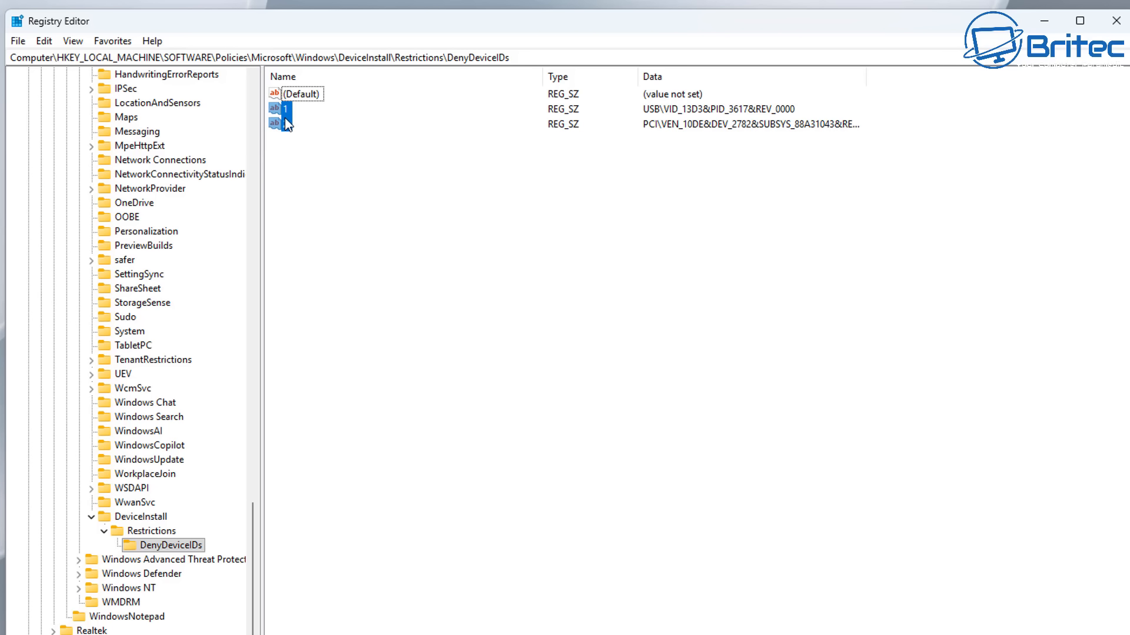
right_click(284, 118)
left_click(345, 173)
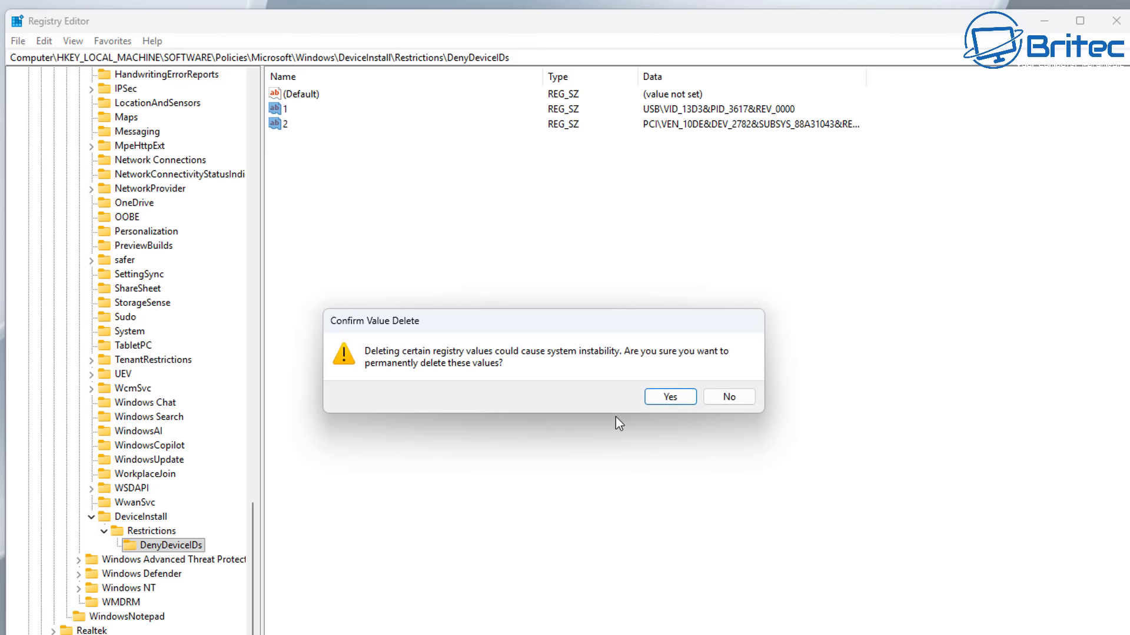
left_click(670, 397)
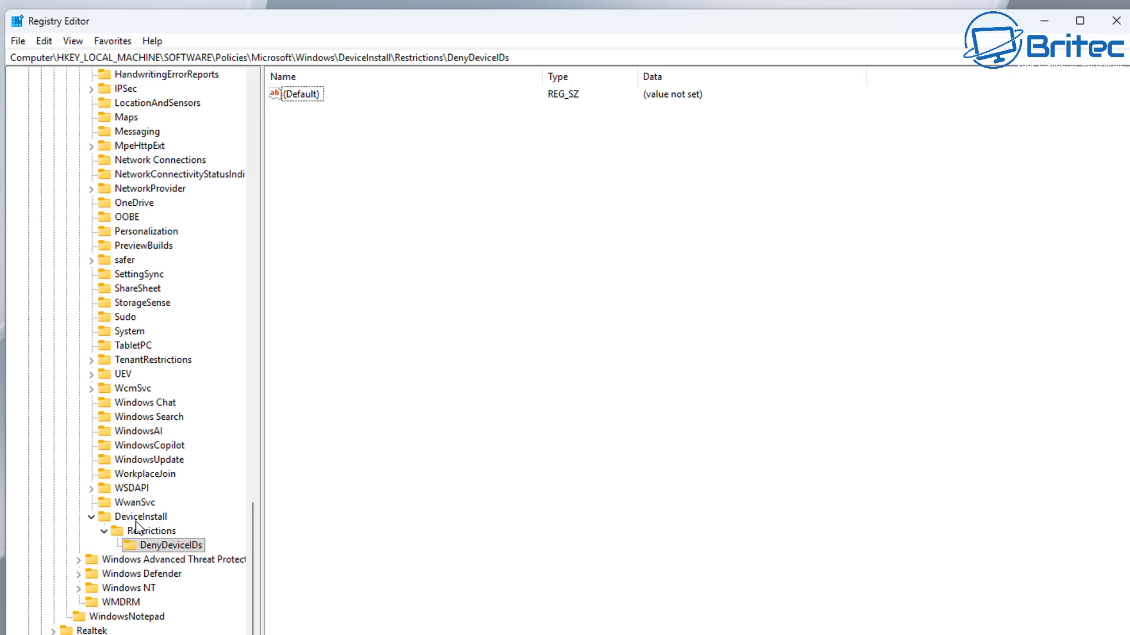
Delete the DenyDeviceIDs subkey under the Restrictions key
right_click(149, 536)
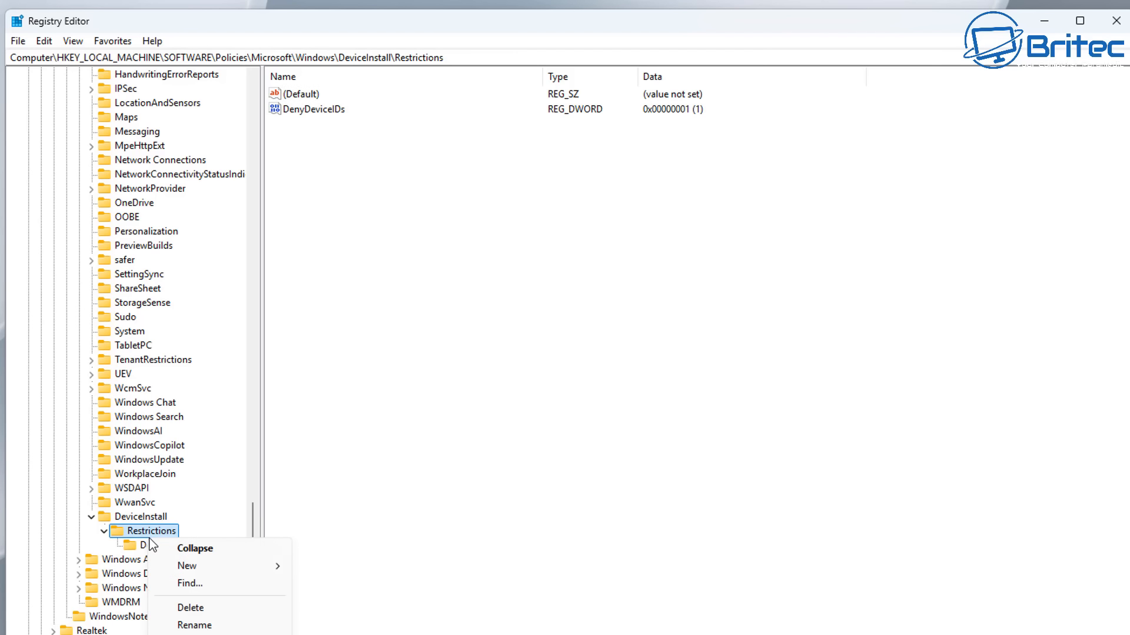
left_click(152, 547)
right_click(152, 547)
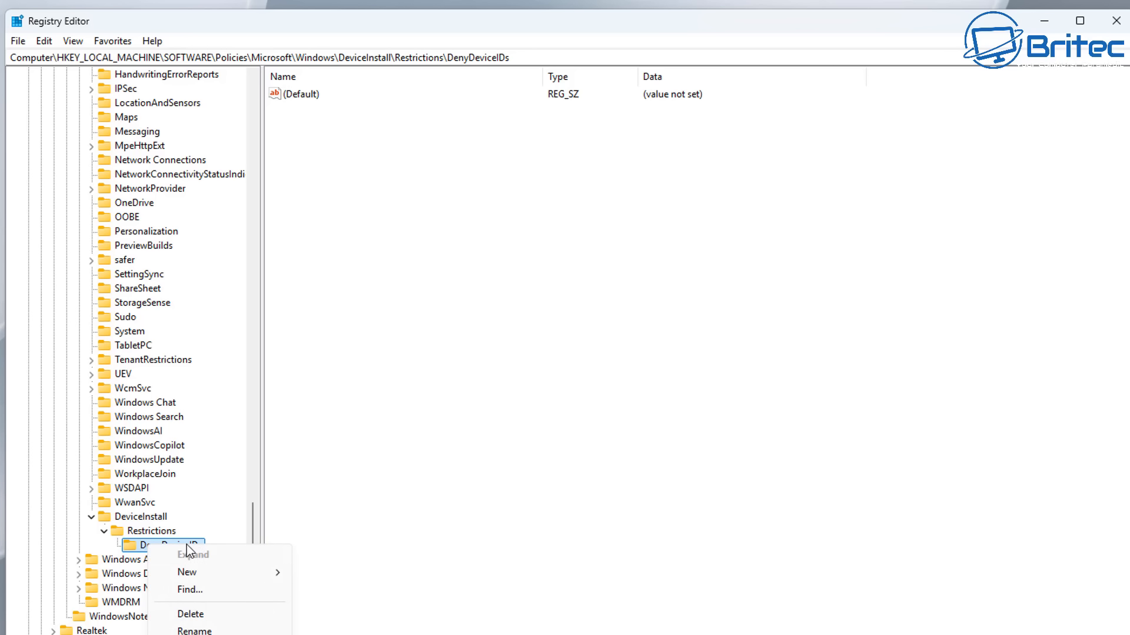
left_click(210, 613)
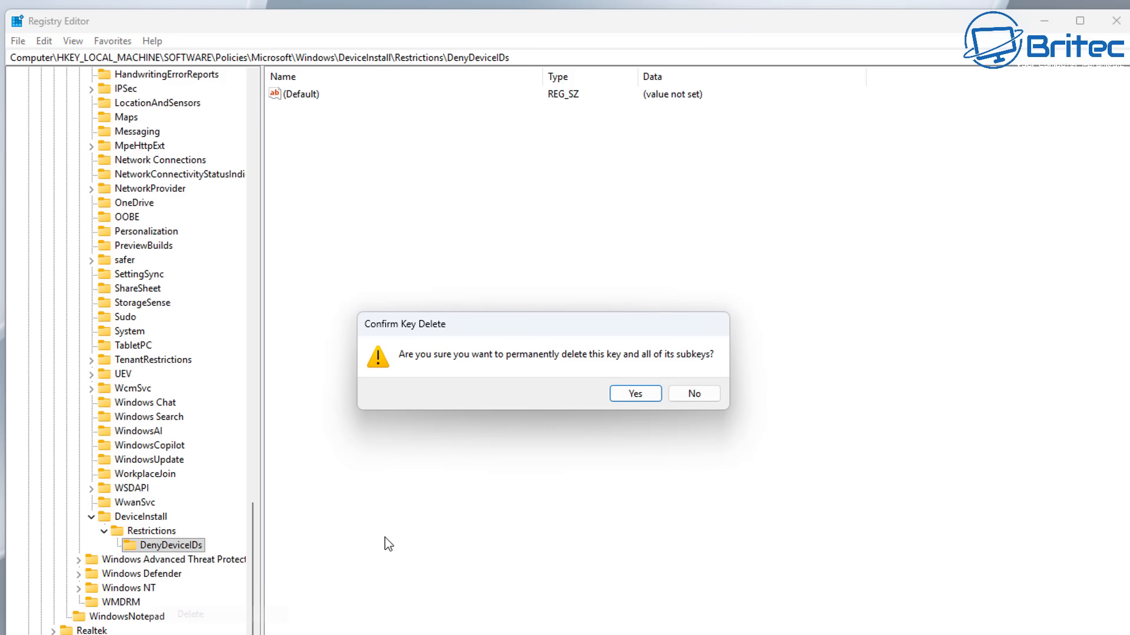
left_click(643, 389)
Delete the Restrictions key and its parent DeviceInstall key from the Windows policies
right_click(149, 532)
left_click(194, 601)
left_click(638, 393)
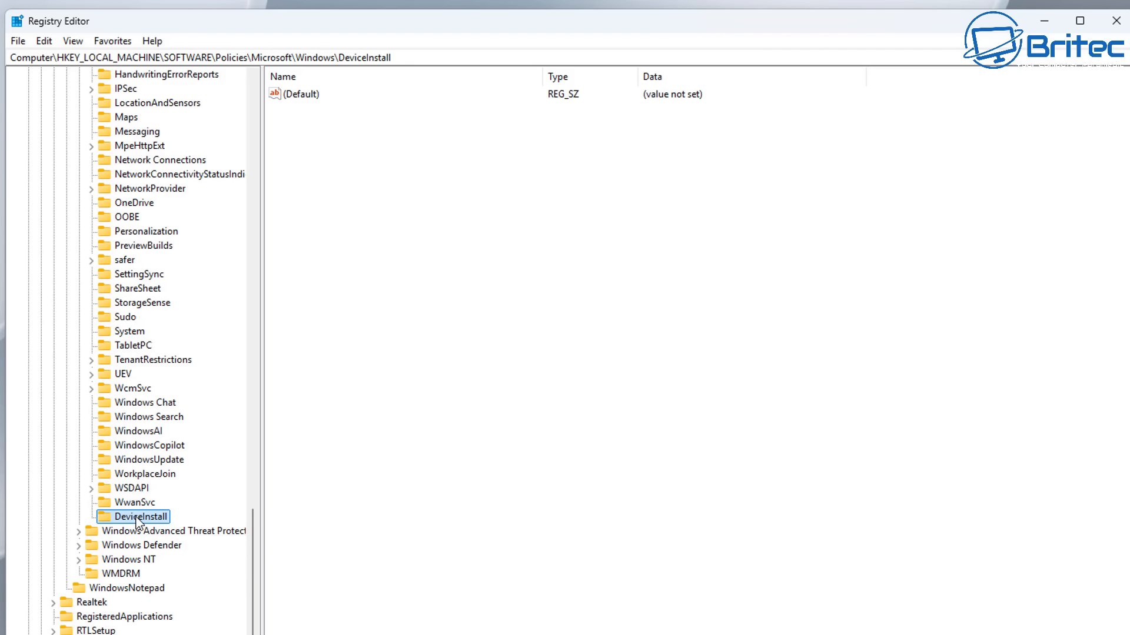
right_click(135, 517)
left_click(190, 588)
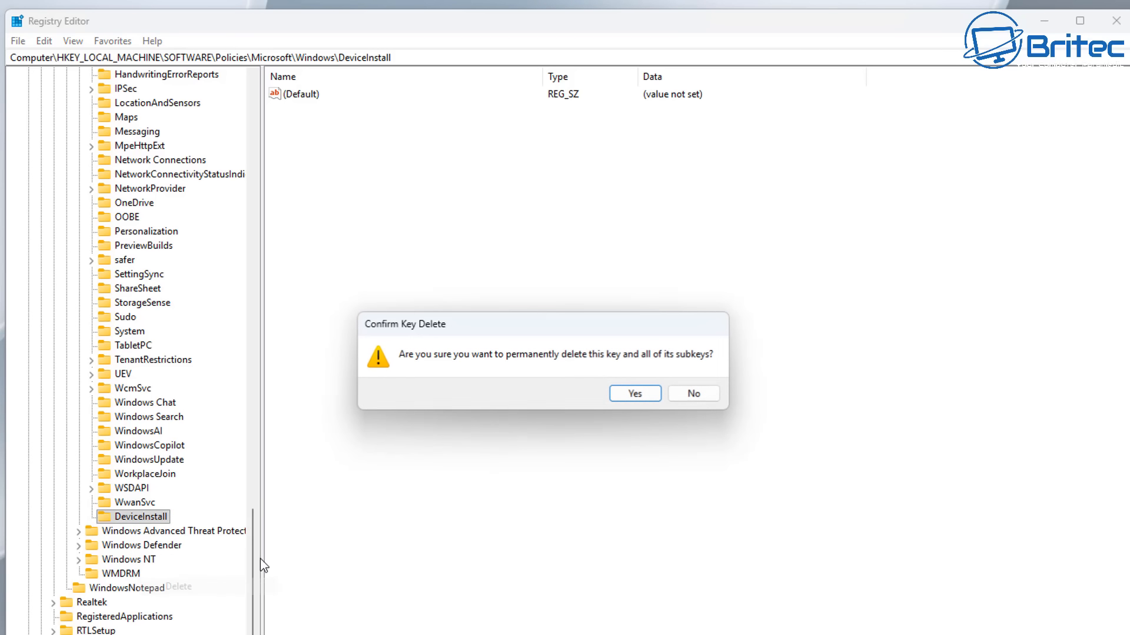
left_click(627, 392)
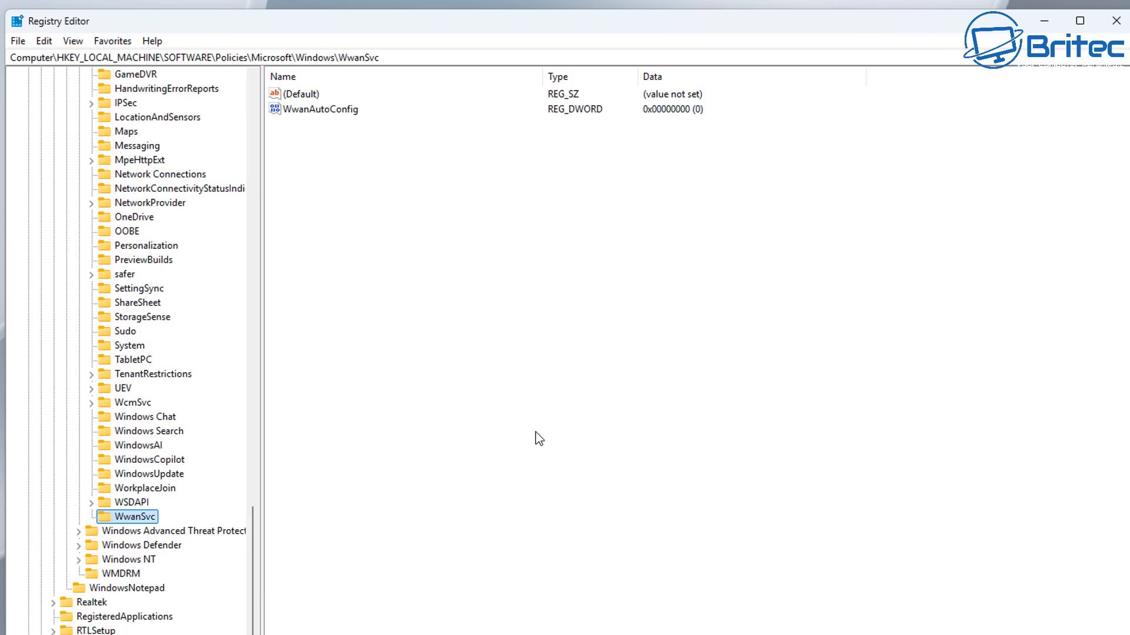